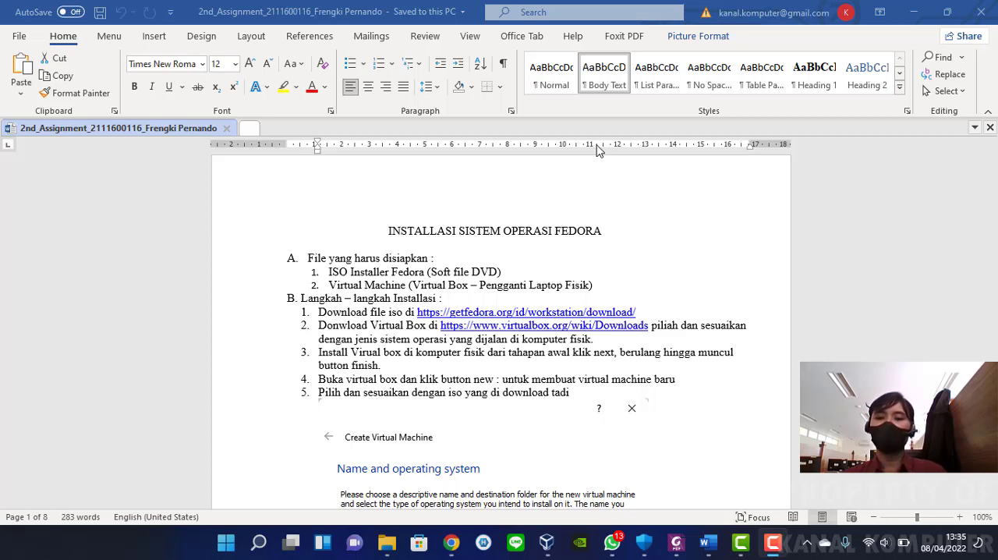
Review the Fedora installation guide's instructions, from downloading the files through creating the virtual machine to selecting the ISO file
left_click(548, 544)
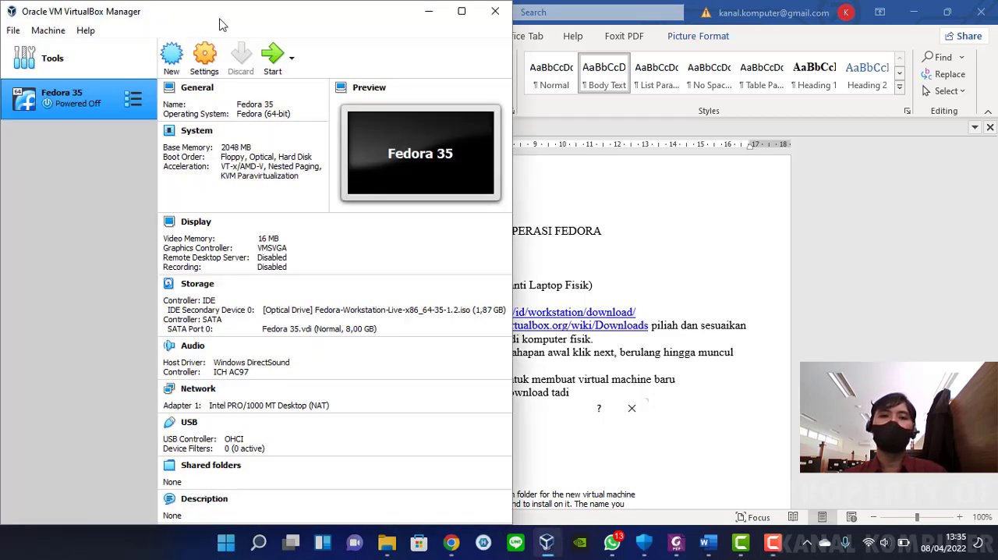
left_click(429, 14)
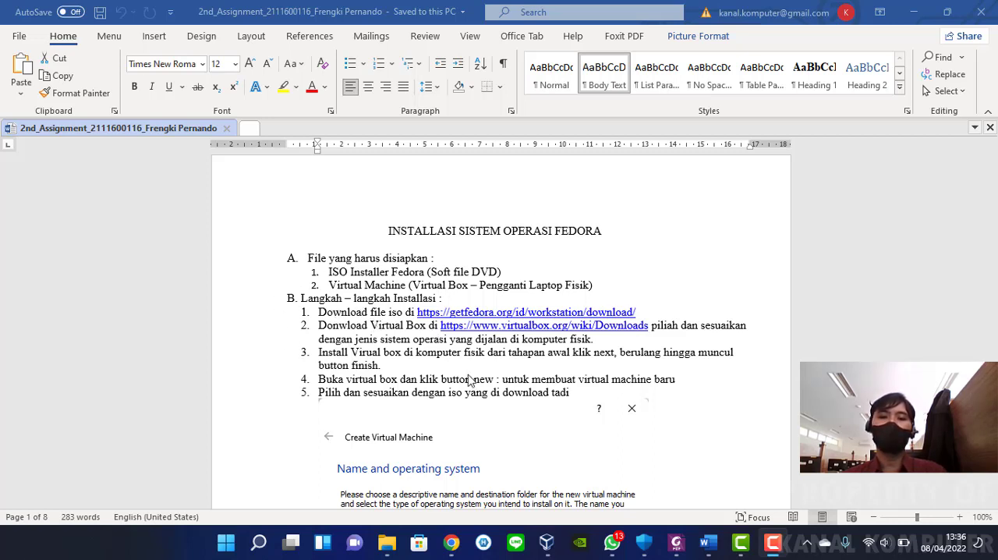
scroll(460, 349, "down", 3)
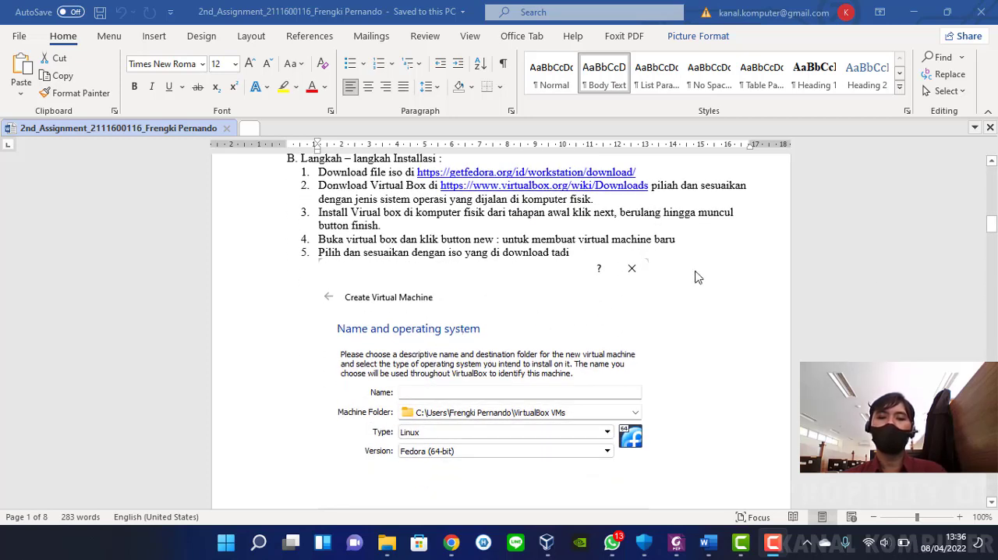
scroll(530, 343, "down", 7)
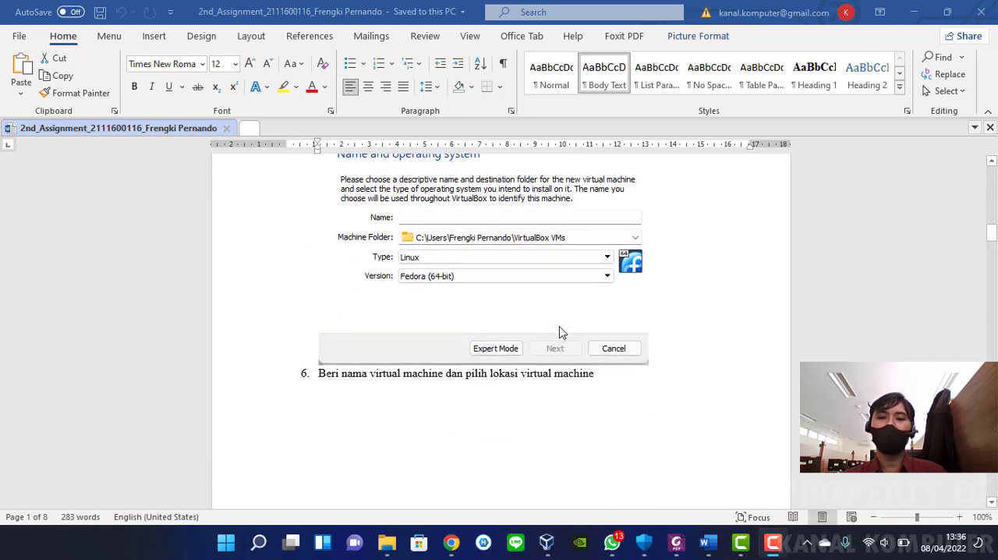
scroll(559, 331, "down", 14)
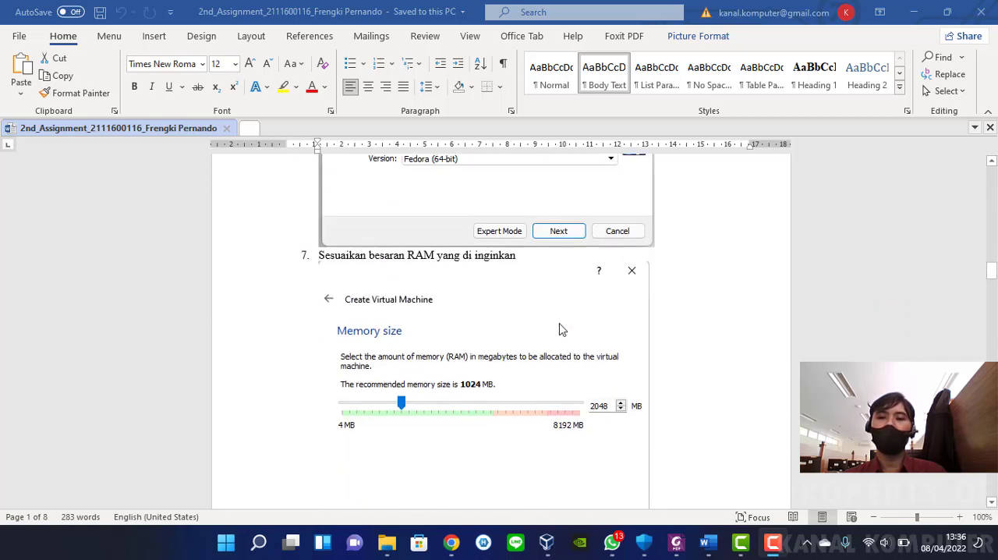
scroll(559, 331, "down", 7)
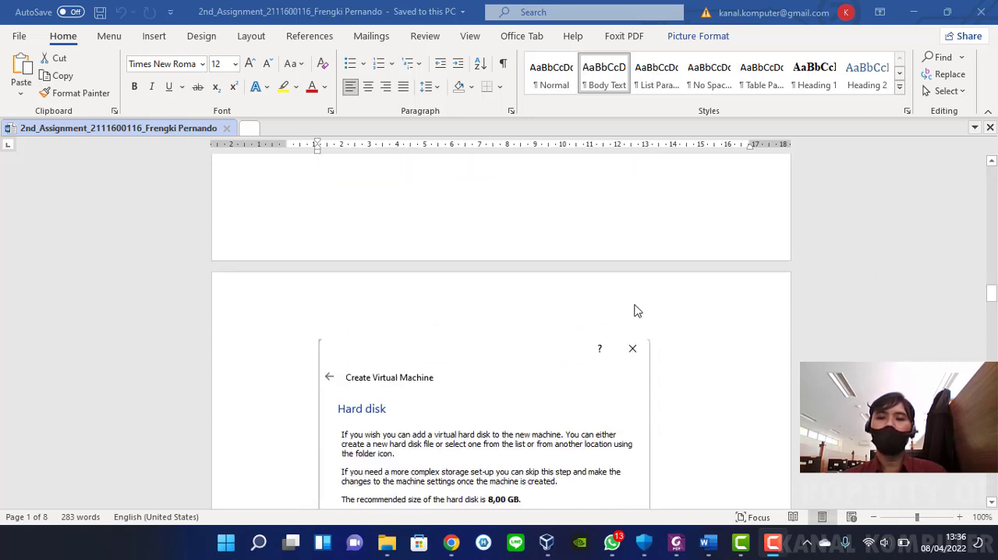
scroll(753, 314, "down", 20)
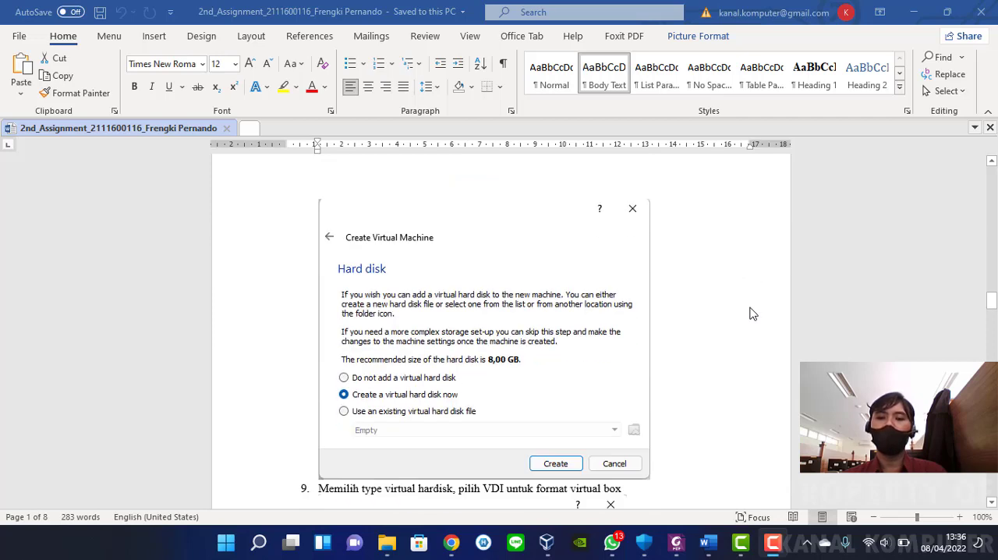
scroll(753, 313, "down", 20)
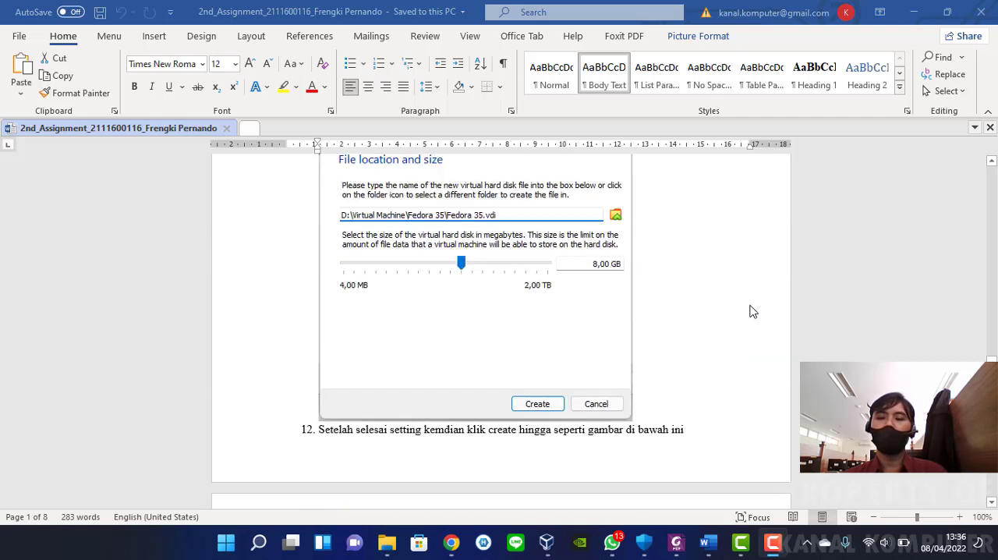
scroll(753, 311, "down", 12)
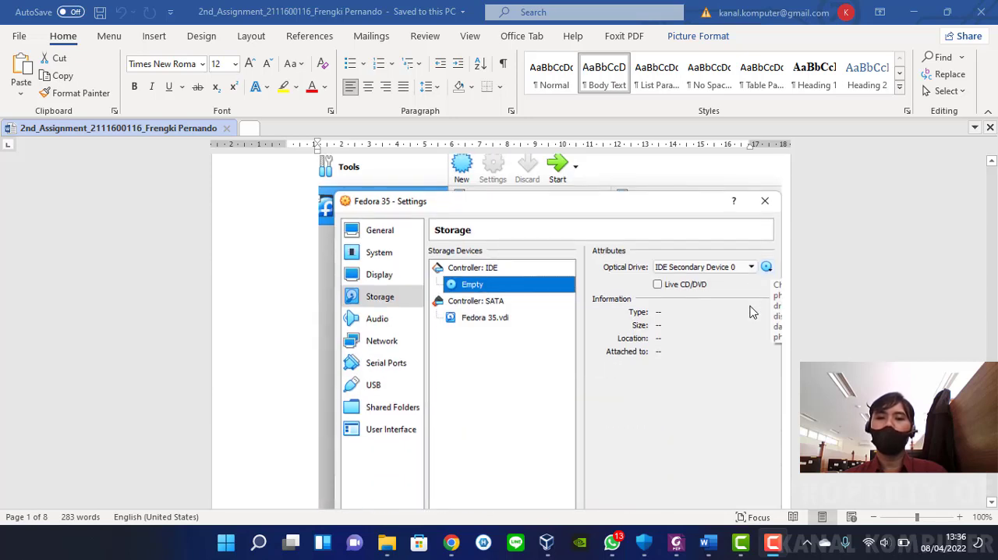
scroll(753, 312, "down", 1)
scroll(753, 312, "down", 20)
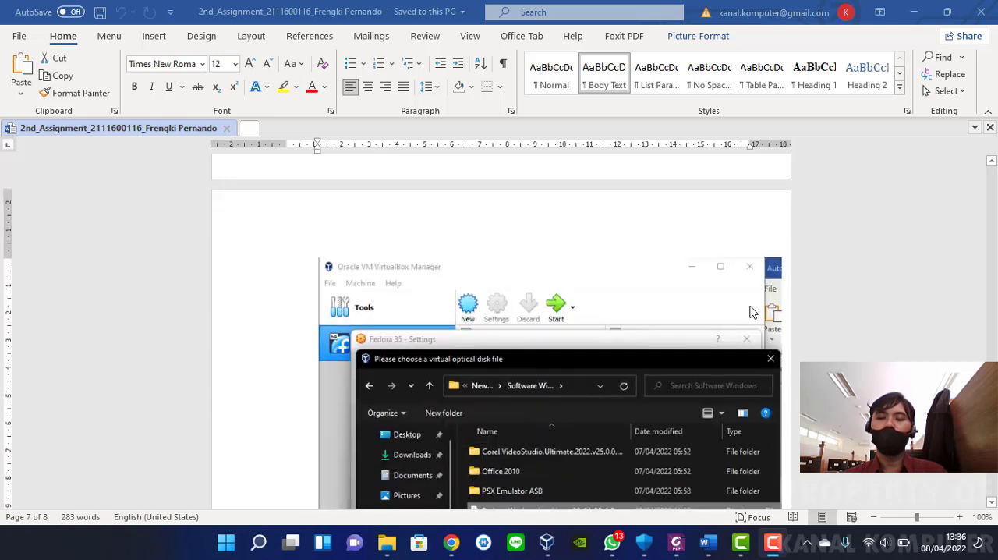
scroll(750, 310, "down", 12)
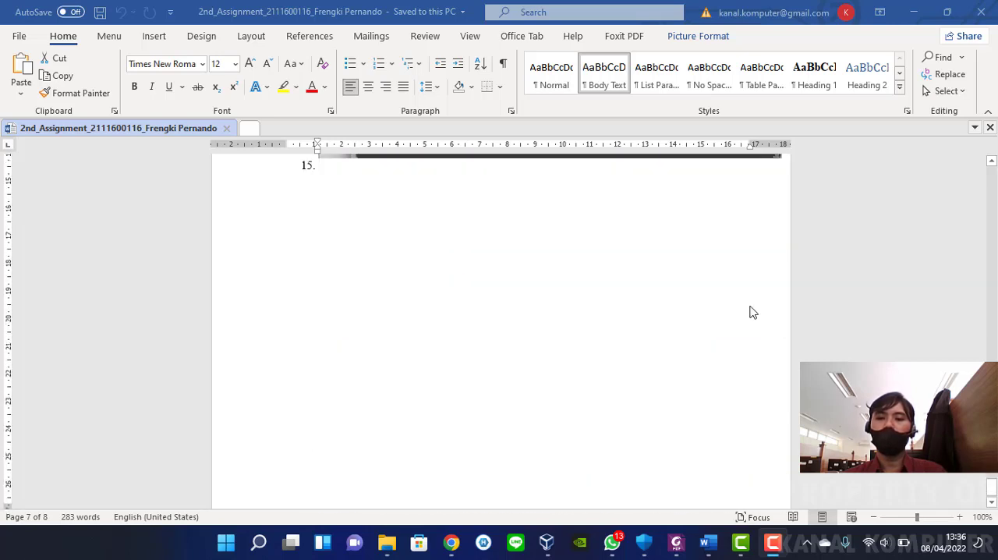
scroll(750, 311, "up", 2)
scroll(753, 312, "up", 15)
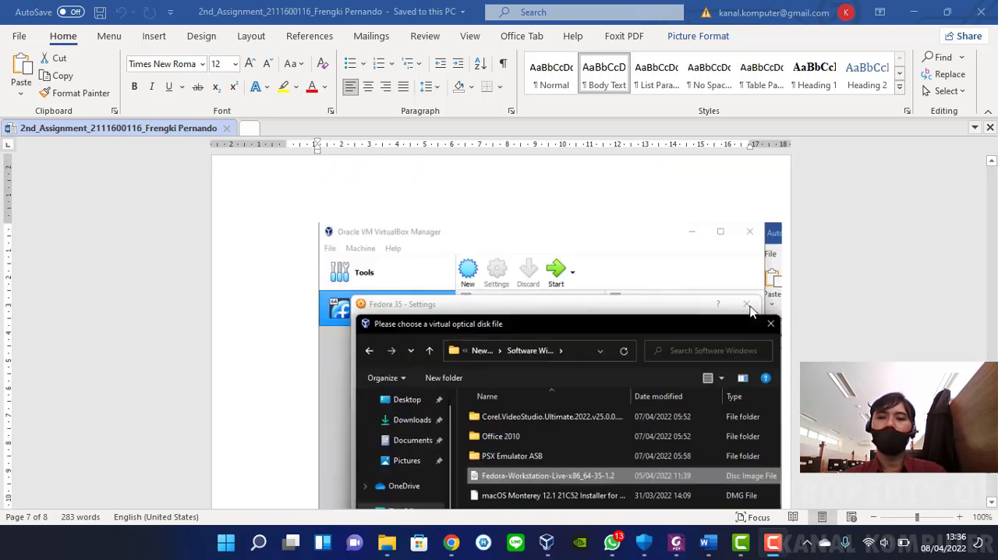
scroll(754, 312, "up", 6)
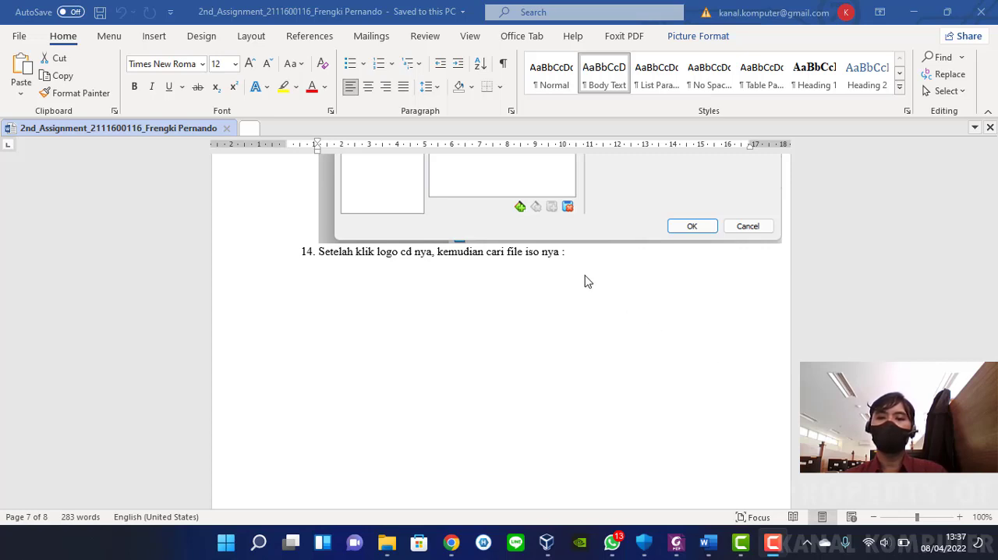
Check the Fedora 35 machine in VirtualBox and return to the beginning of the installation guide in Word
left_click(547, 543)
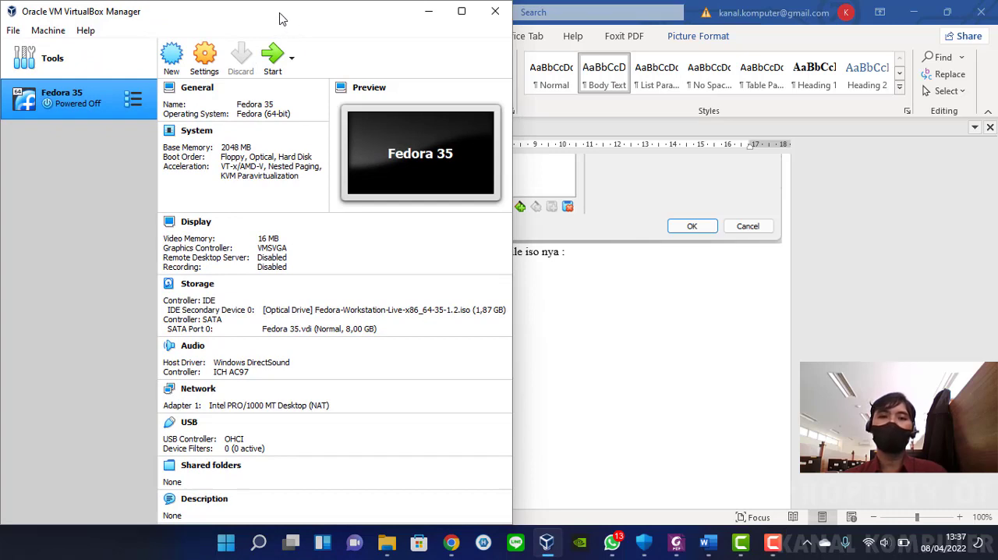
mouse_move(279, 21)
left_mouse_down()
mouse_move(306, 22)
mouse_move(281, 28)
left_mouse_up()
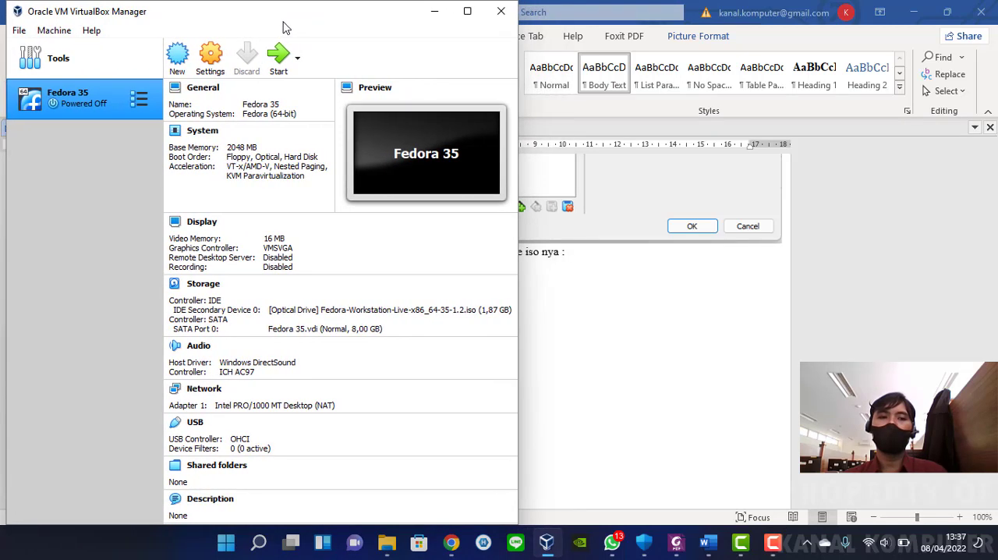
left_click(706, 289)
scroll(650, 284, "up", 5)
left_click_drag(991, 399, 974, 217)
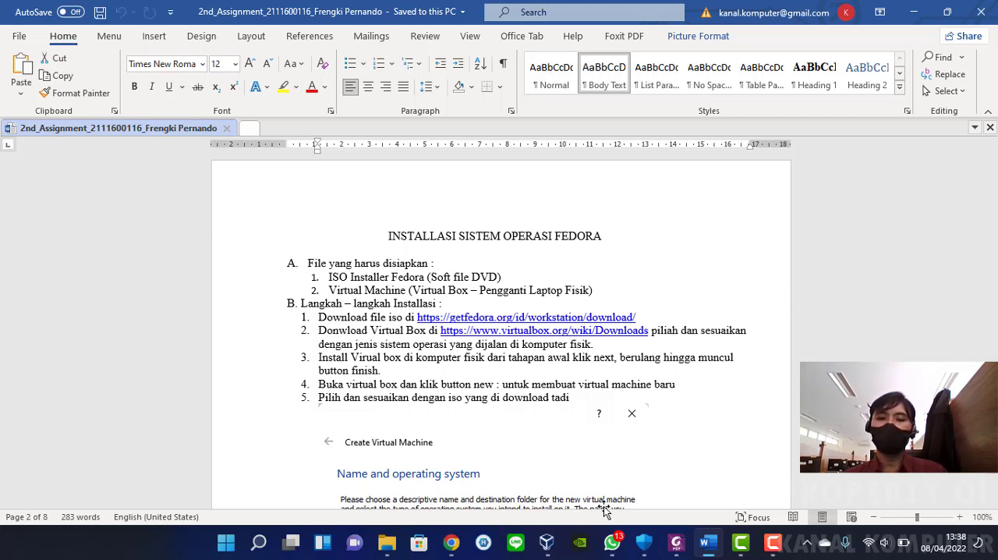
Switch to Oracle VM VirtualBox Manager and maximize its window
left_click(546, 542)
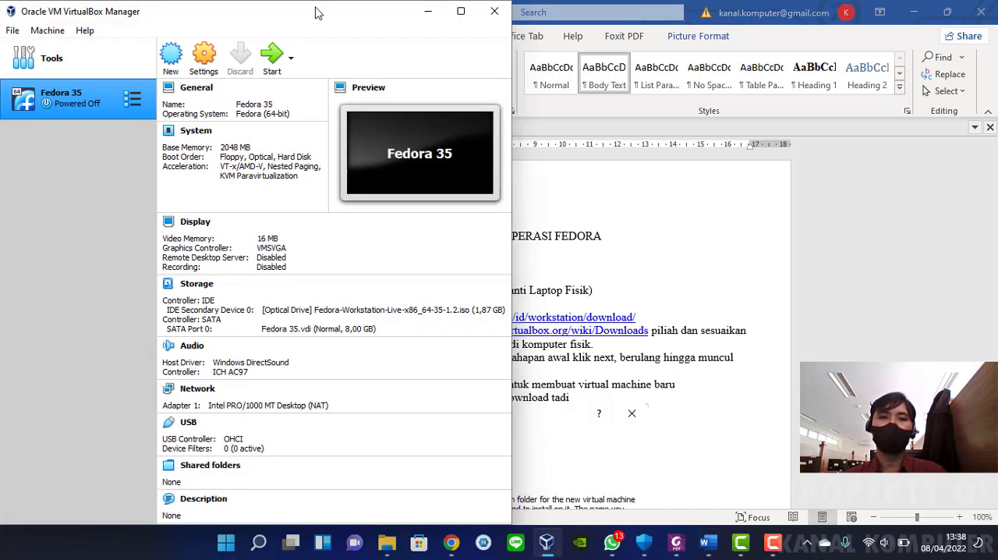
left_click(290, 59)
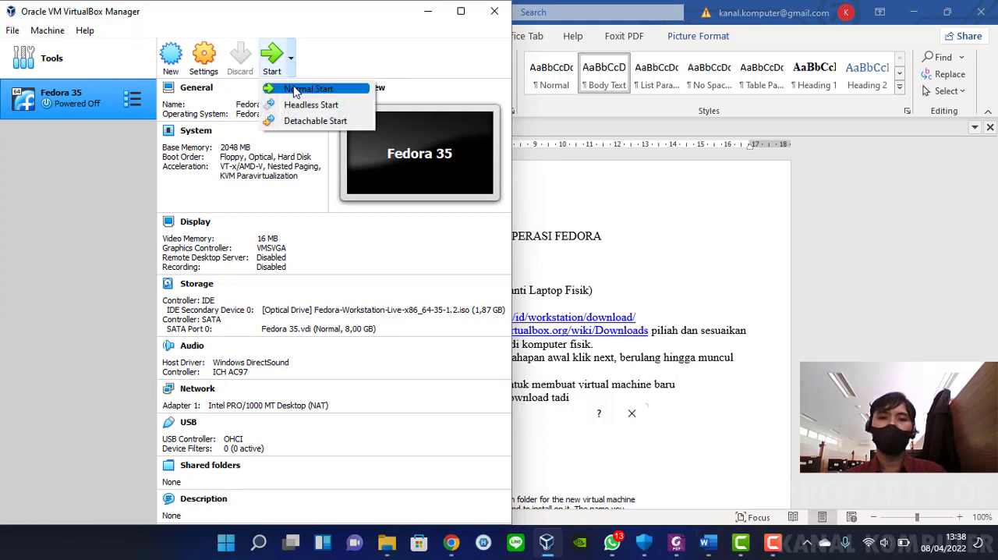
left_click(461, 14)
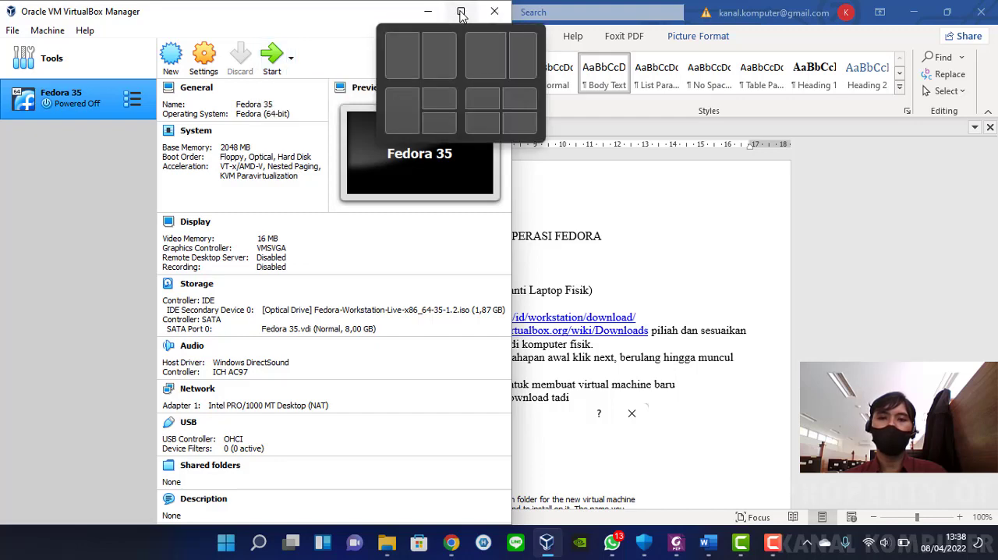
left_click(461, 15)
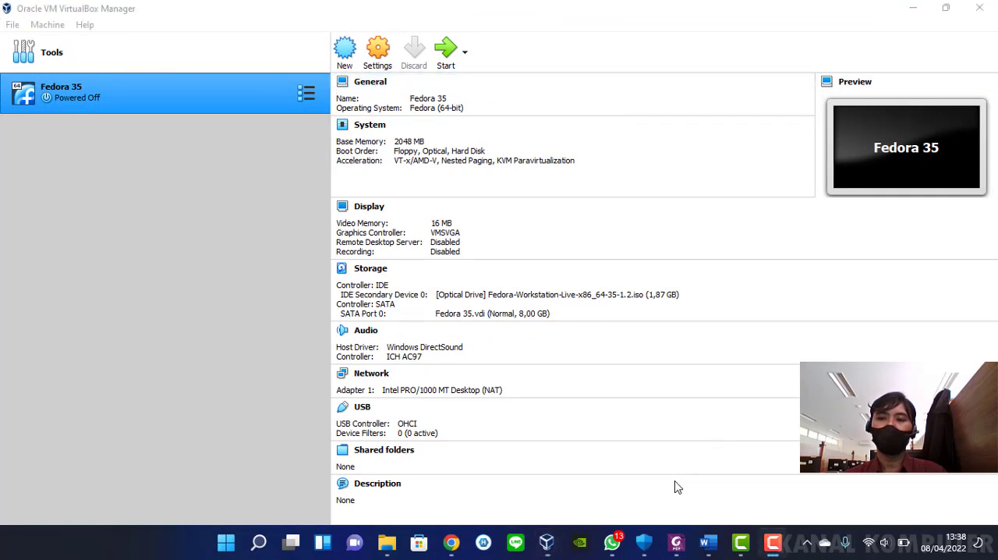
Start the Fedora 35 virtual machine with the Normal Start option
left_click(538, 22)
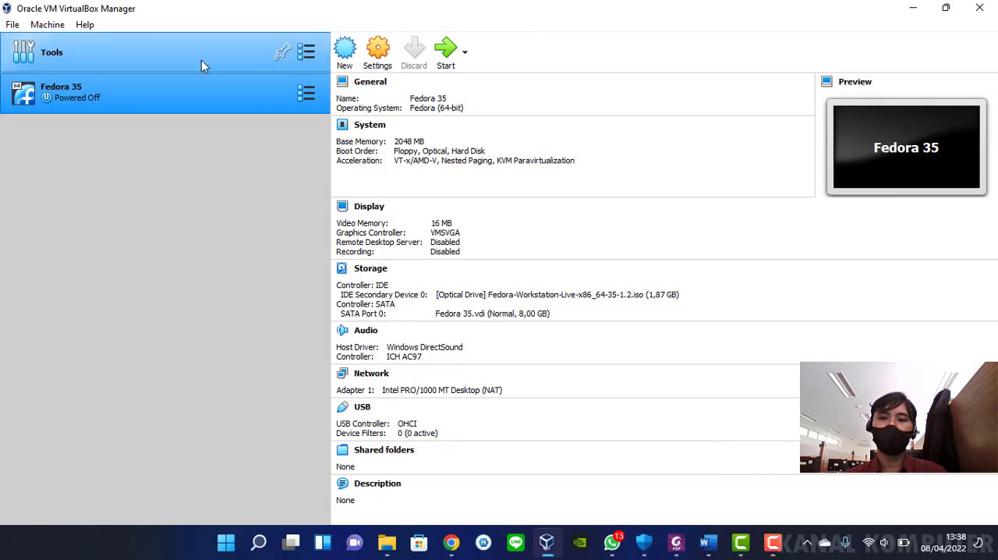
left_click(465, 57)
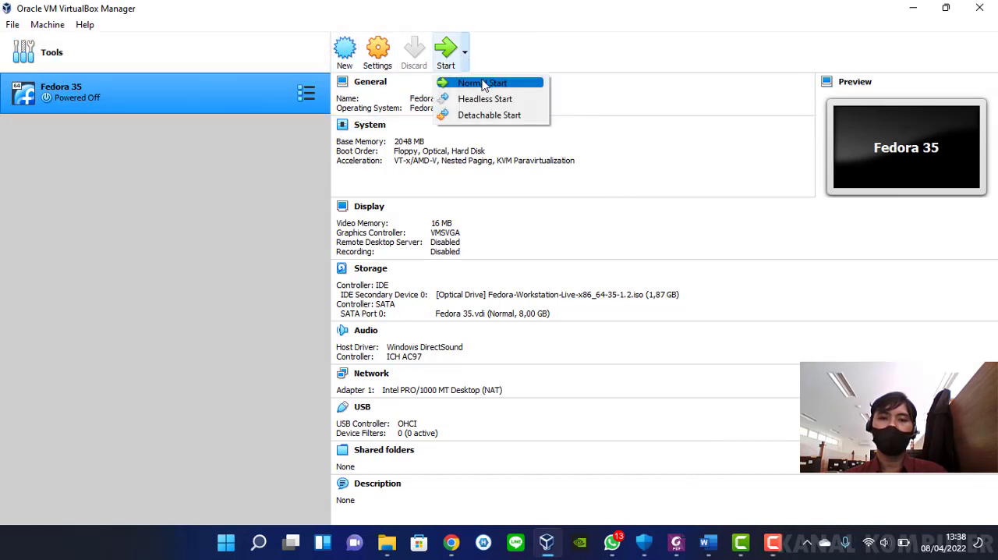
left_click(482, 82)
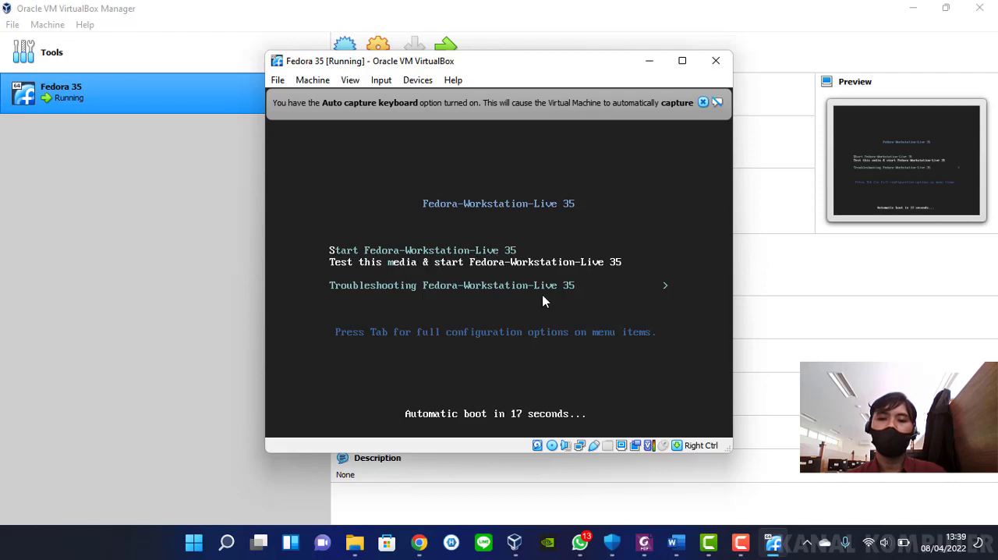
Boot the virtual machine with the Start Fedora-Workstation-Live 35 entry of the boot menu
left_click(511, 252)
left_click(471, 341)
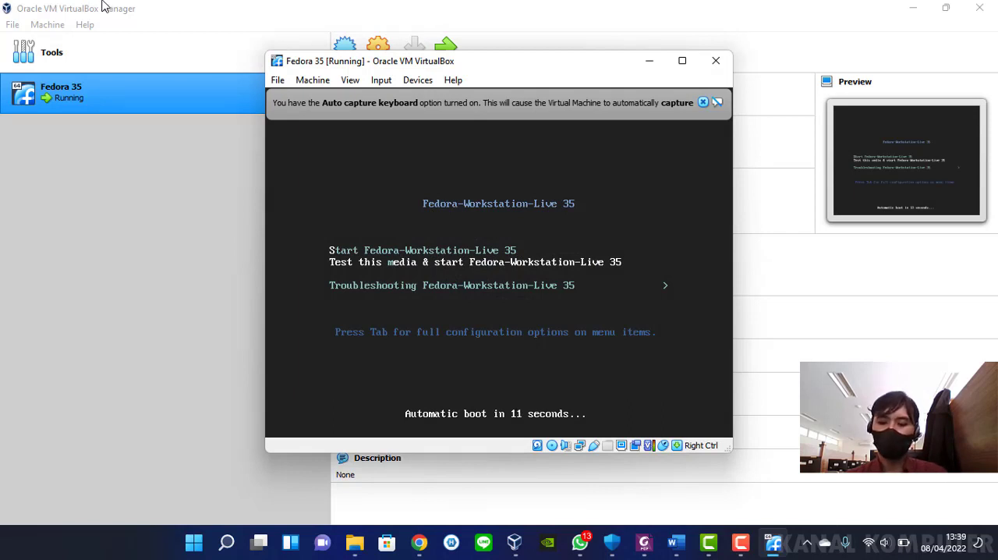
key("Up")
key("Down")
key("Up")
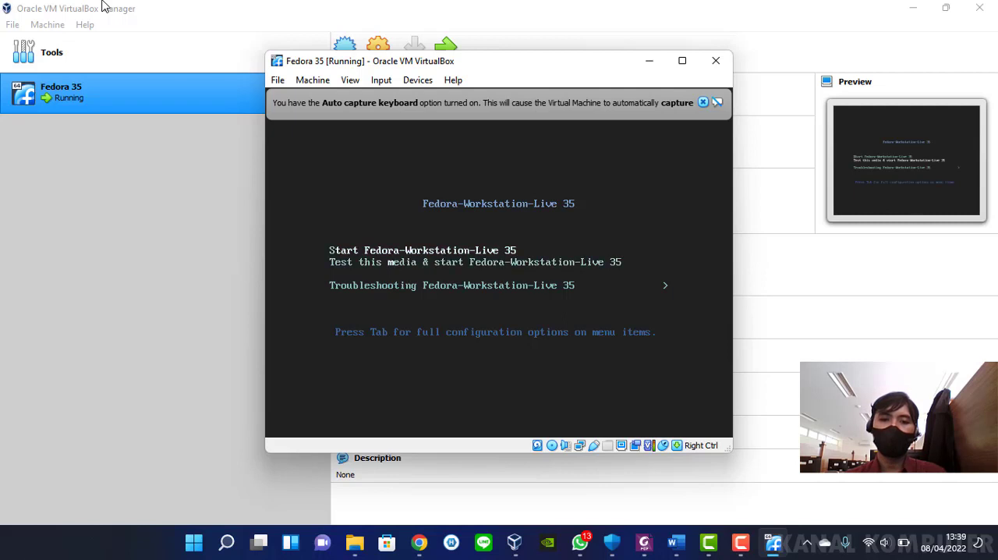
key("Down")
key("Up")
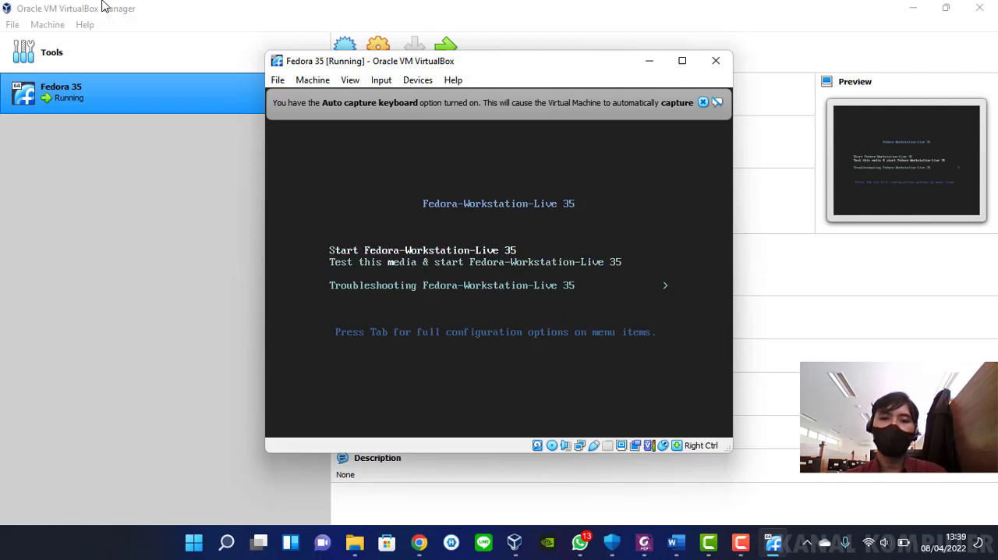
key("Down")
key("Up")
key("Down")
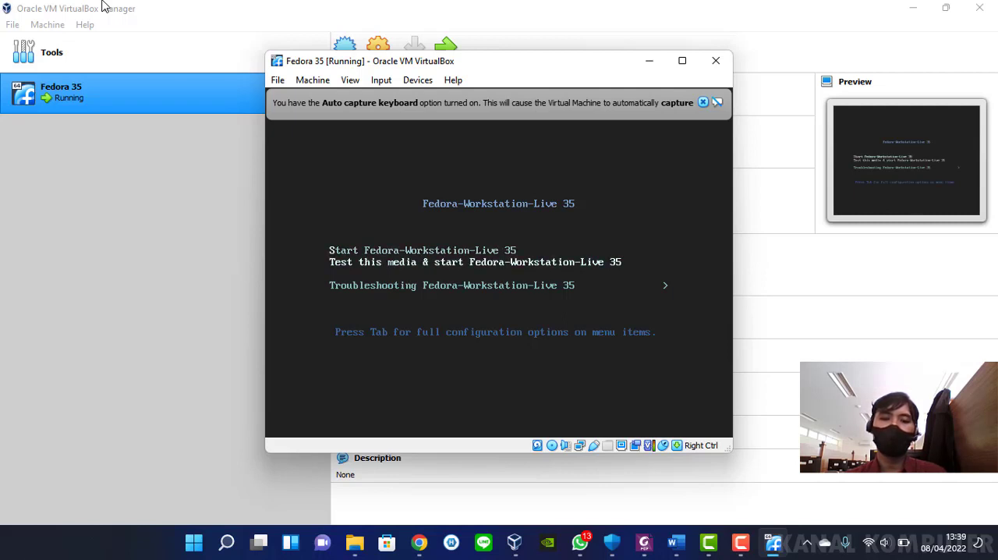
key("Up")
key("Down")
key("Down")
key("Up")
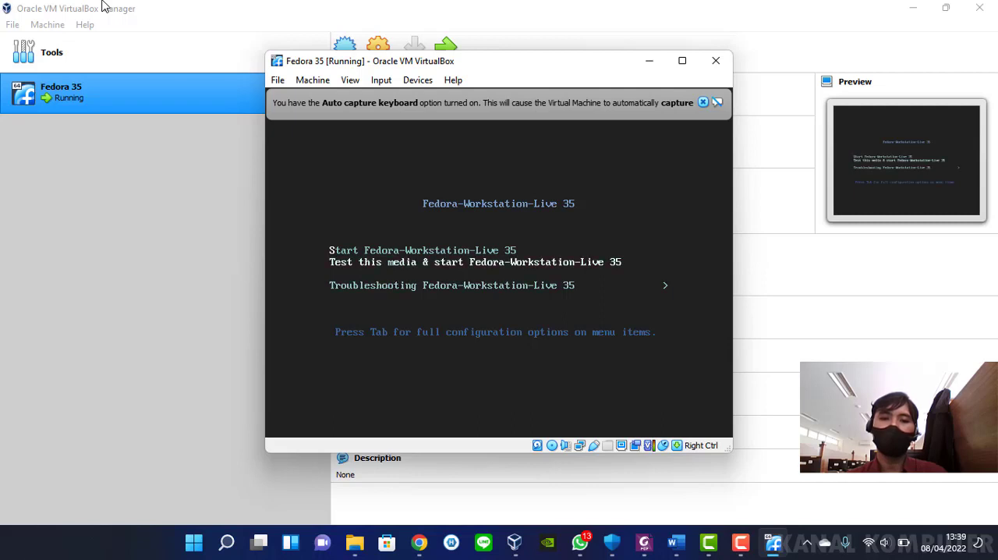
key("Up")
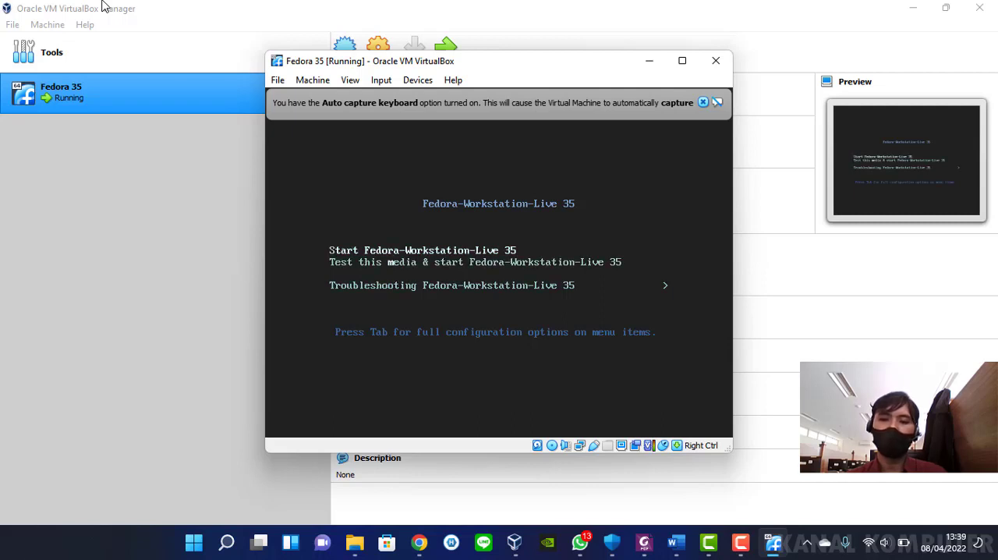
key("Return")
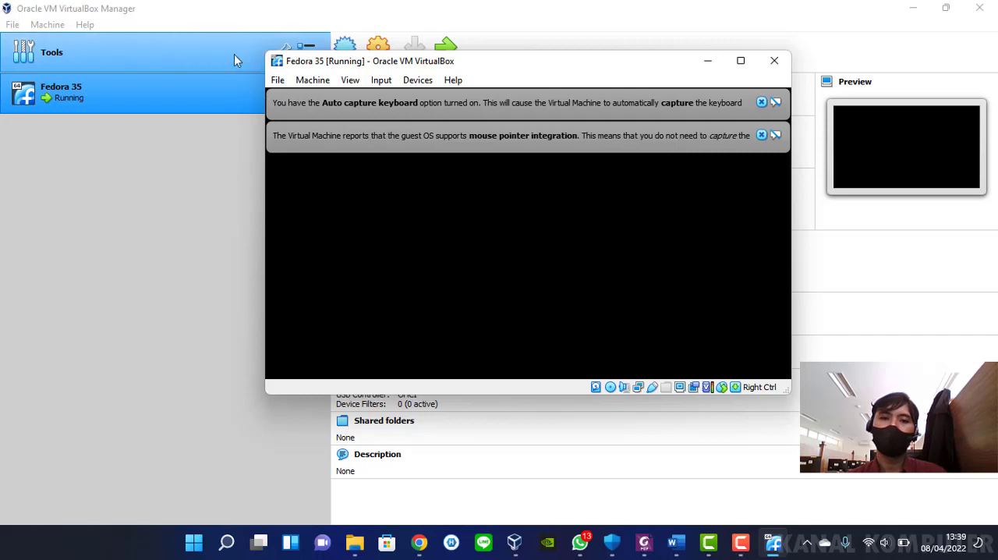
Dismiss the keyboard capture and mouse pointer integration notices and reposition the running Fedora 35 window, bringing the boot logo into view
left_click_drag(488, 68, 544, 67)
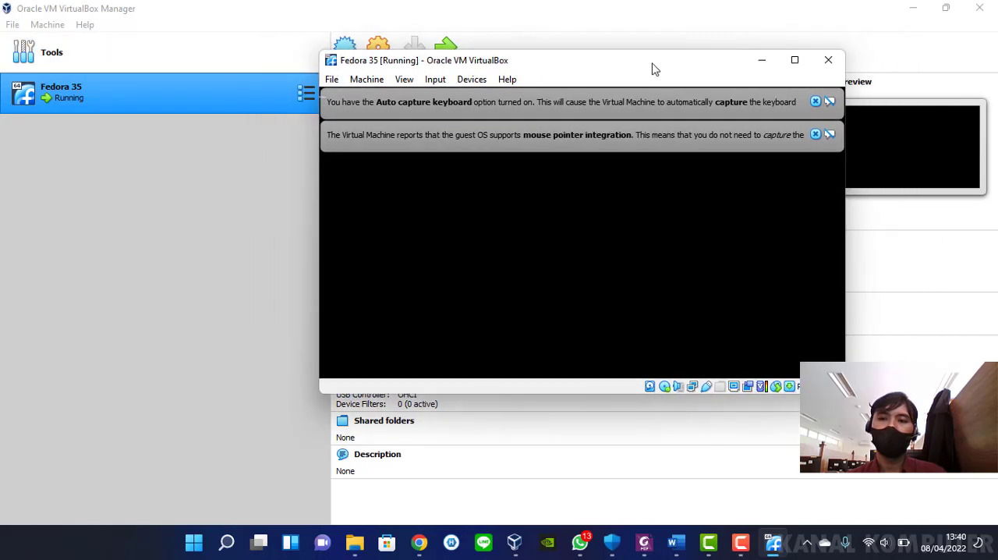
left_click(816, 133)
left_click(816, 101)
left_click_drag(635, 62, 598, 60)
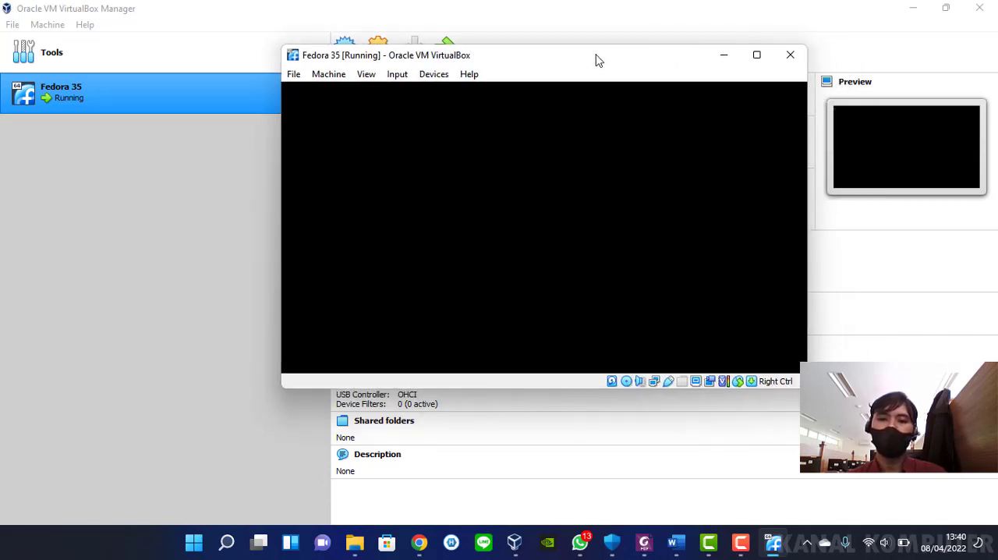
left_click_drag(596, 60, 502, 67)
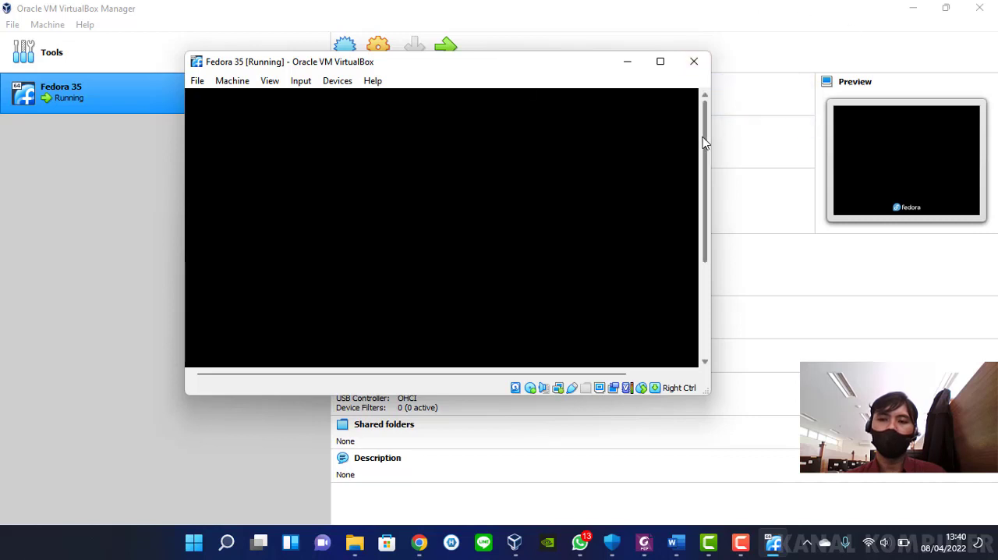
left_click(705, 269)
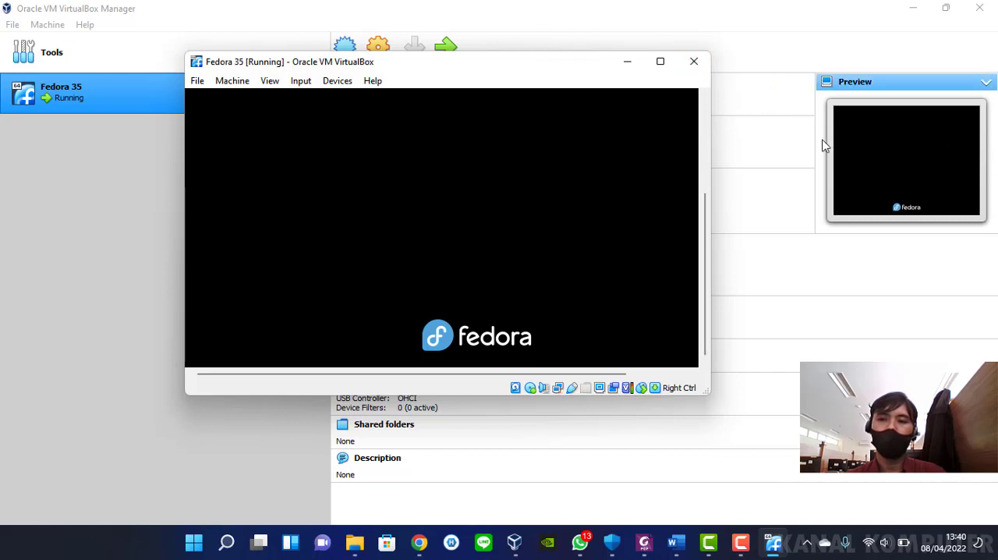
left_click_drag(539, 71, 633, 76)
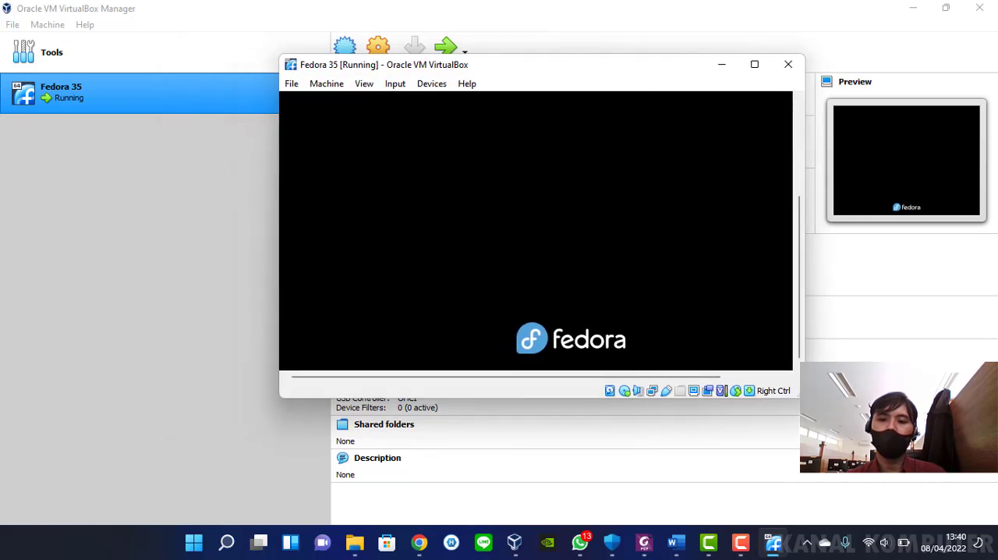
Enlarge the running Fedora 35 virtual machine window and reposition it so the whole guest display fits on screen
left_click_drag(797, 394, 879, 466)
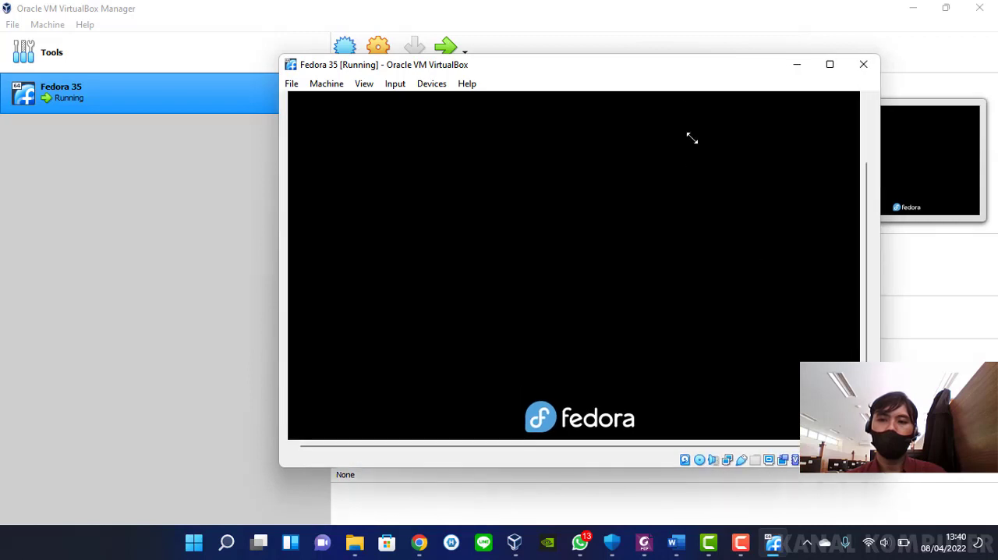
left_click_drag(663, 54, 589, 66)
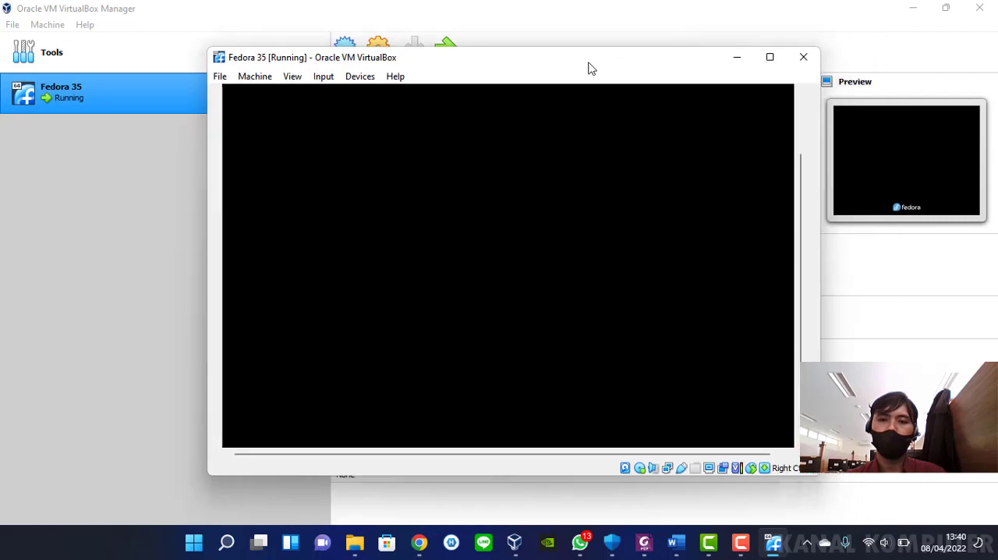
left_click_drag(205, 47, 73, 3)
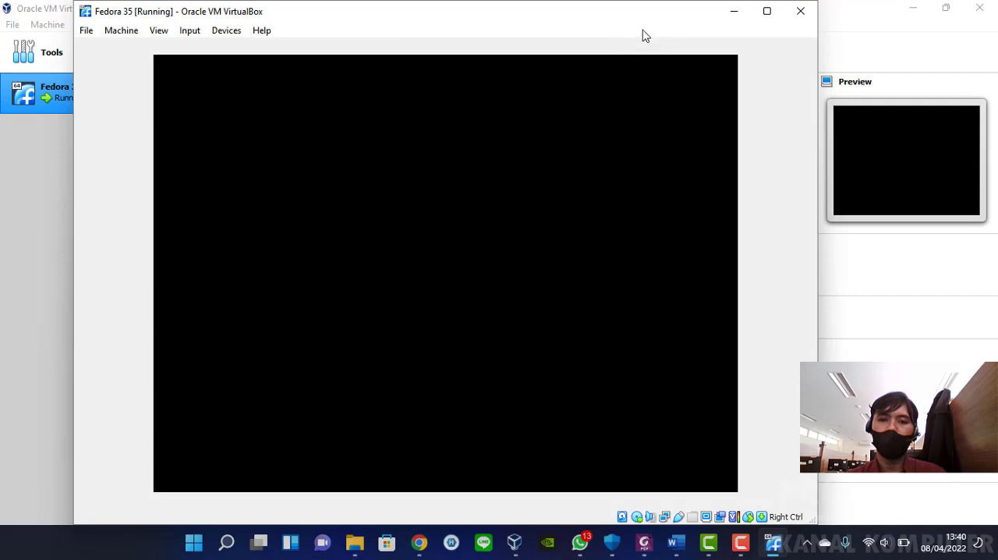
left_click_drag(650, 16, 590, 39)
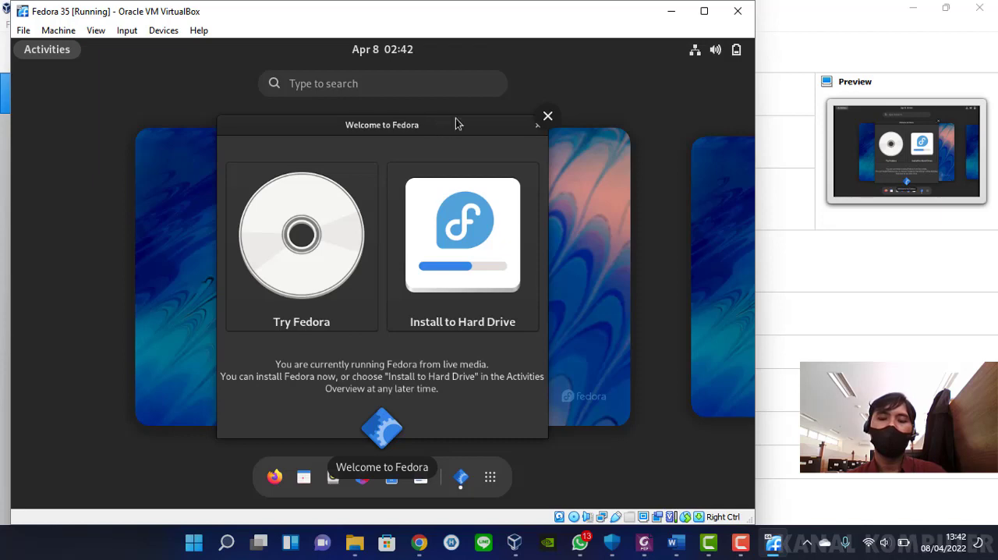
Choose Try Fedora in the Welcome to Fedora window and close the notice about installing at a later time
left_click_drag(457, 123, 407, 135)
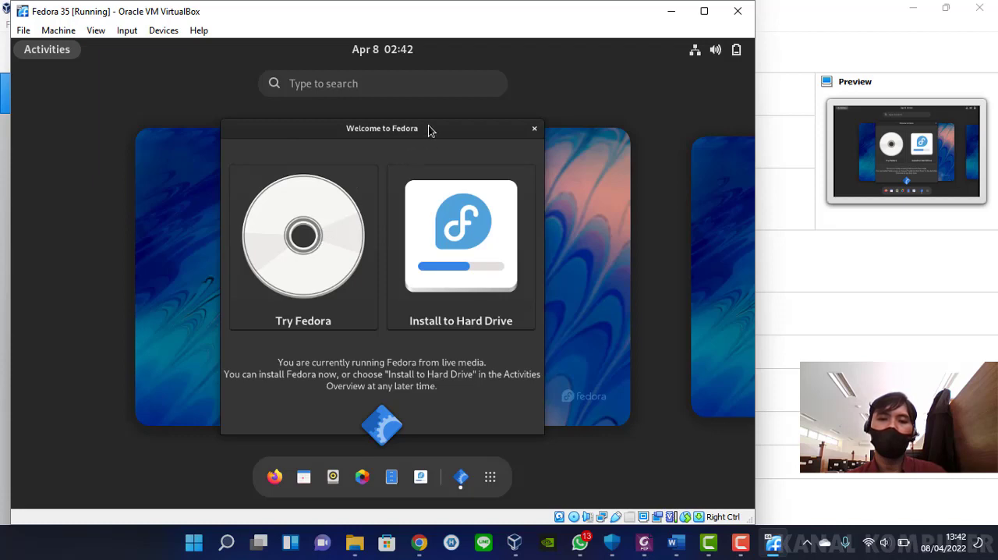
left_click(323, 246)
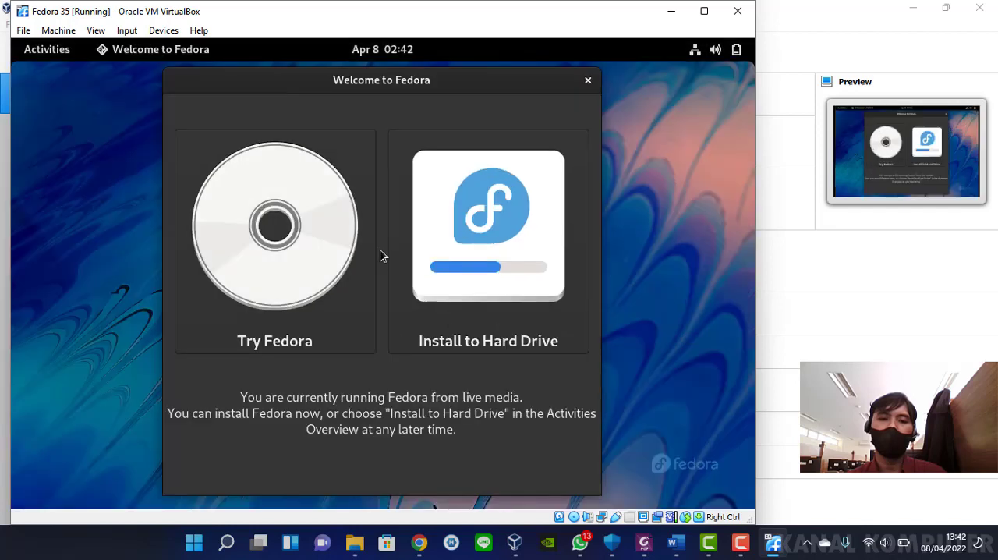
left_click(316, 265)
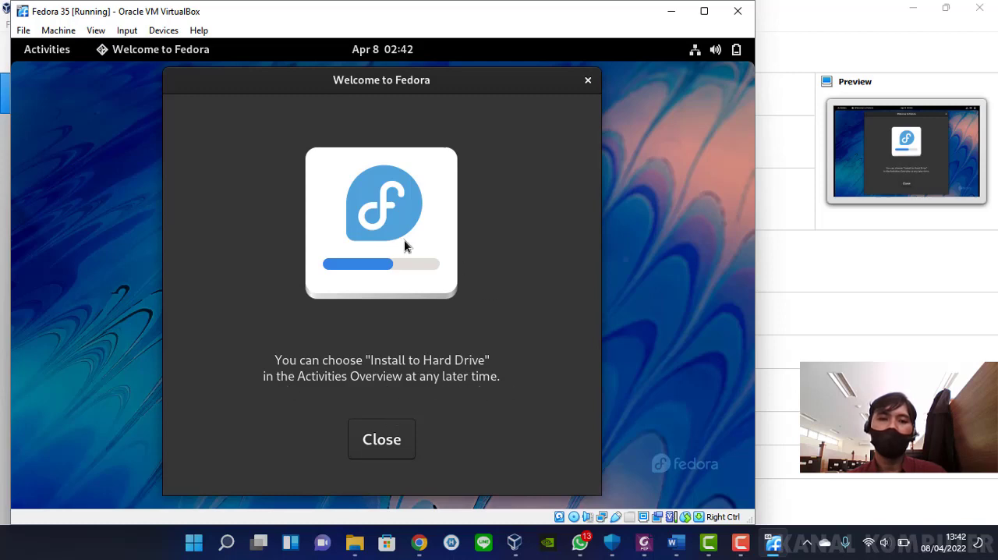
left_click(390, 438)
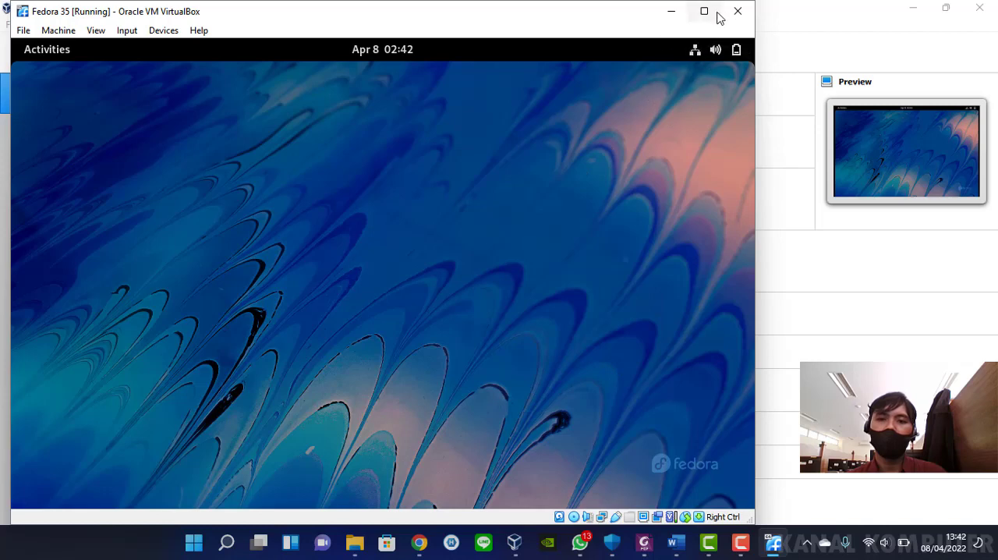
Maximize the running Fedora 35 virtual machine window
mouse_move(705, 14)
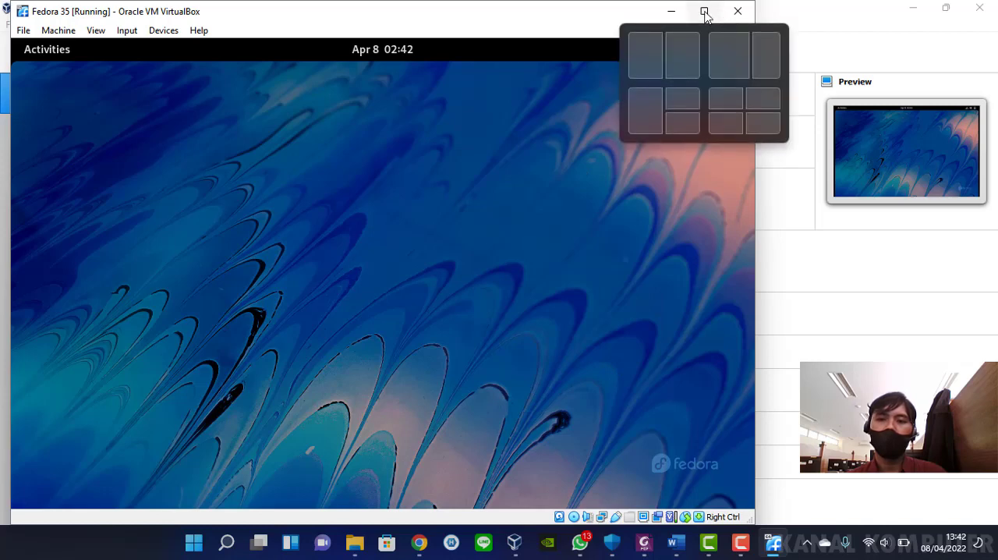
left_click(704, 13)
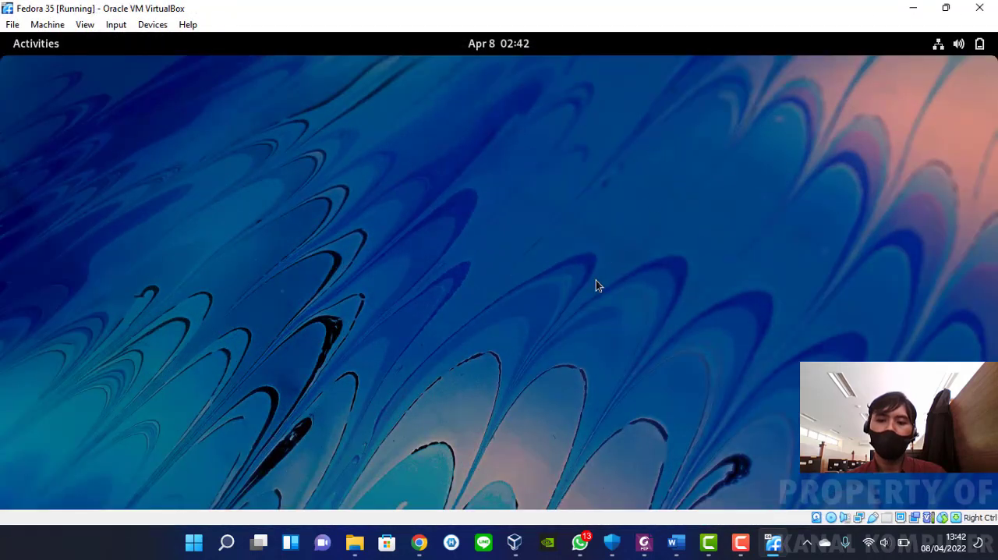
left_click(741, 542)
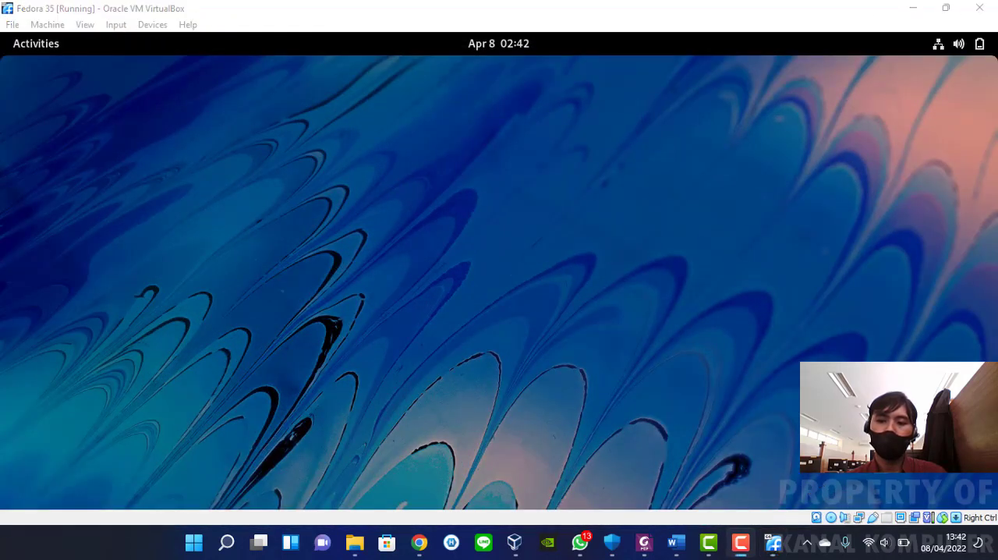
Open Software from the second page of Fedora's application grid and proceed past its welcome screen to browse software
left_click(38, 42)
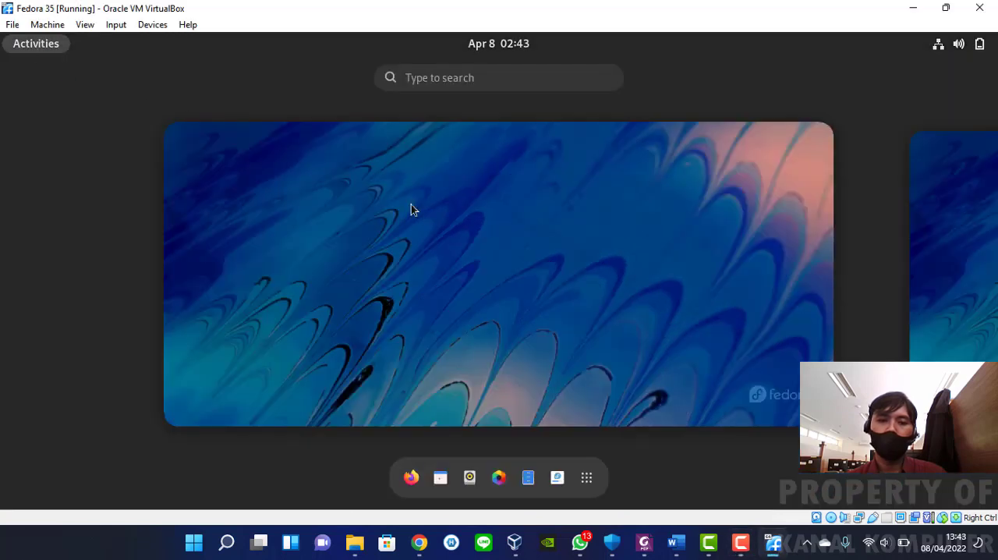
left_click(32, 45)
left_click(31, 49)
left_click(590, 476)
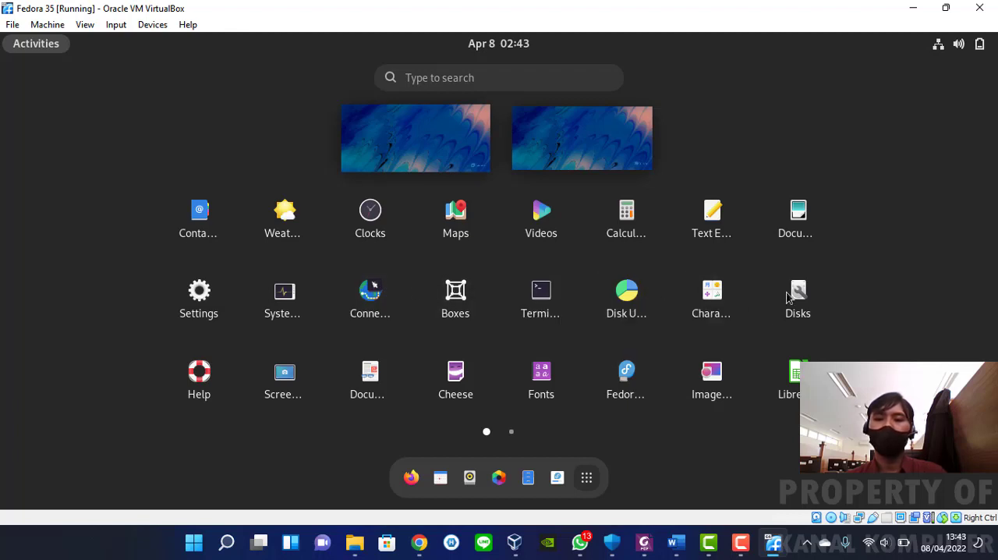
left_click(510, 433)
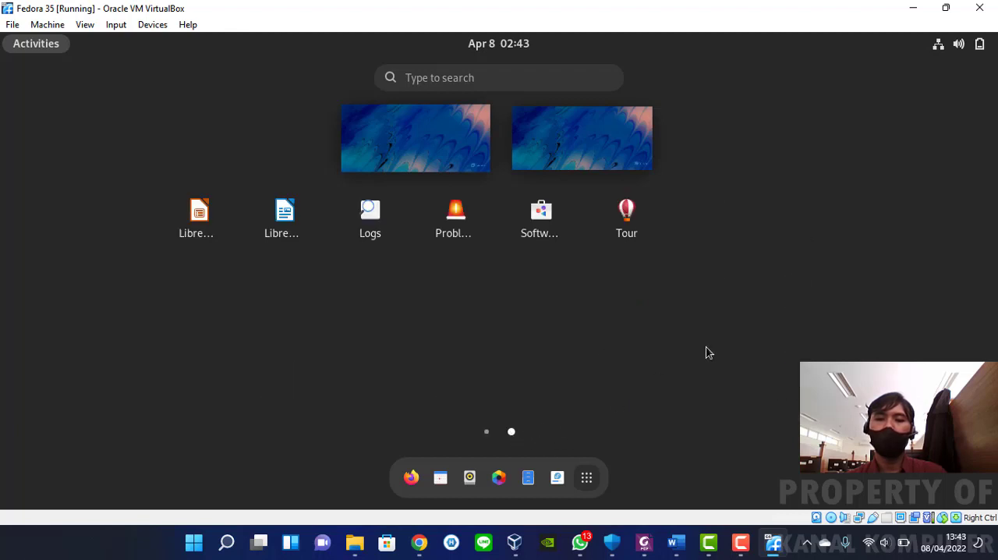
left_click(559, 214)
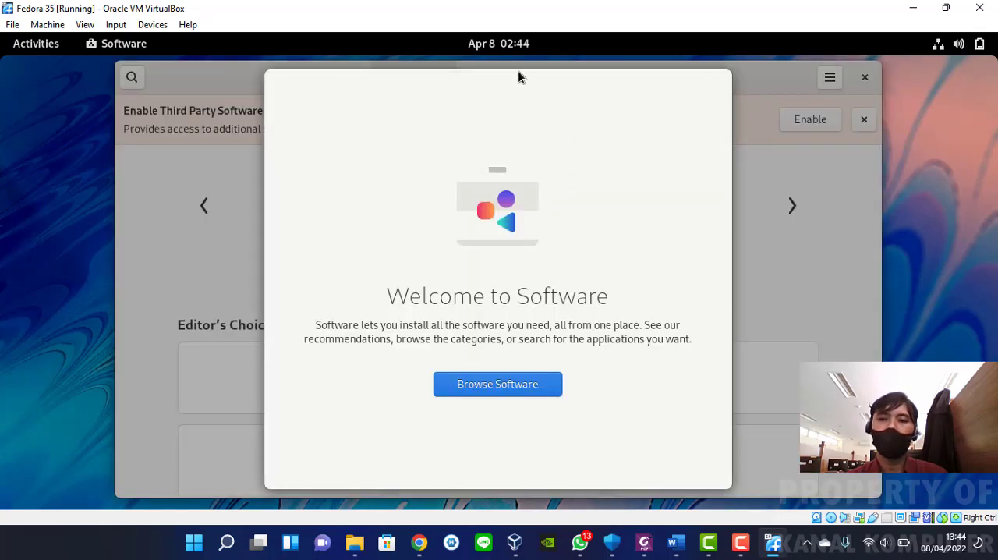
left_click(524, 383)
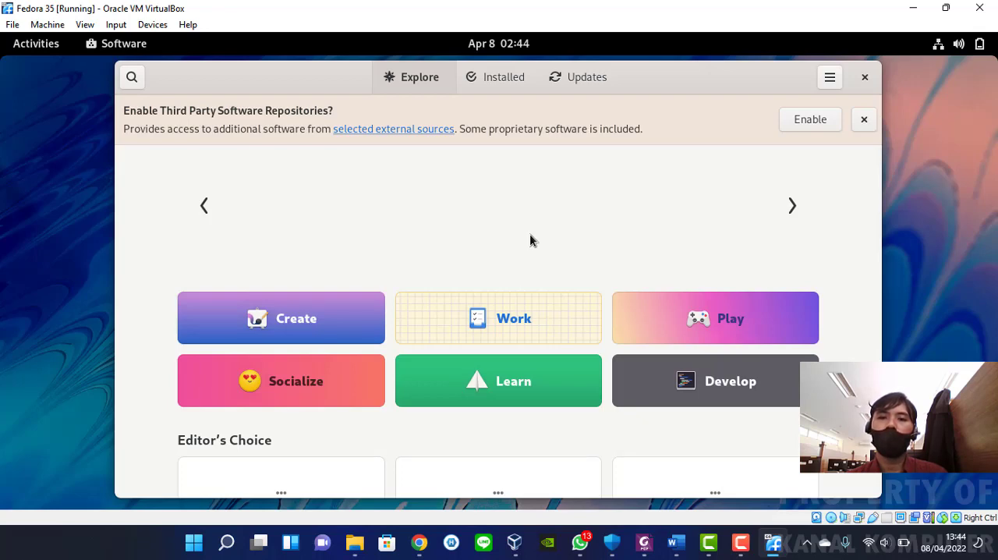
Reposition the Software window, view the Work category and return to the Explore page
left_click_drag(676, 71, 675, 65)
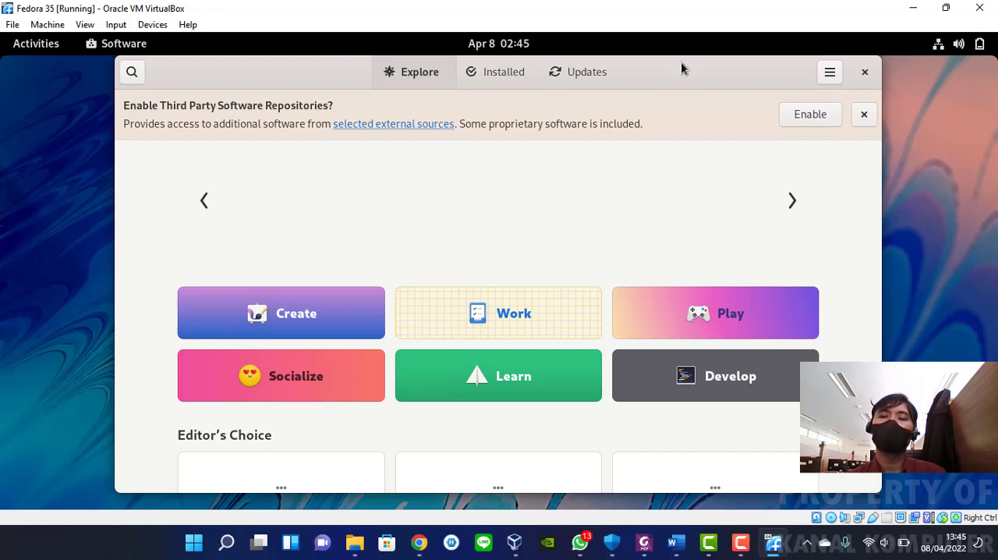
mouse_move(681, 61)
left_mouse_down()
mouse_move(681, 78)
mouse_move(685, 57)
left_mouse_up()
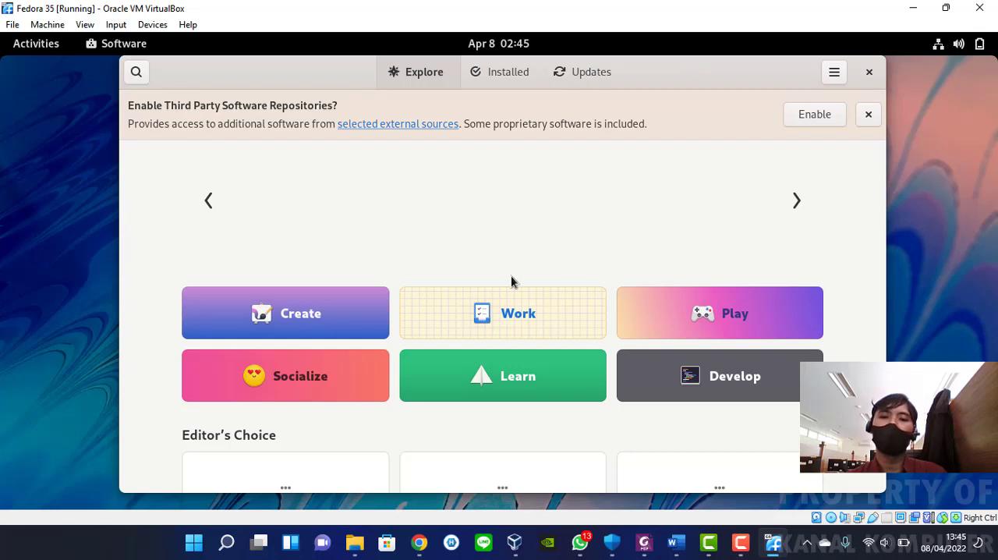
left_click(546, 313)
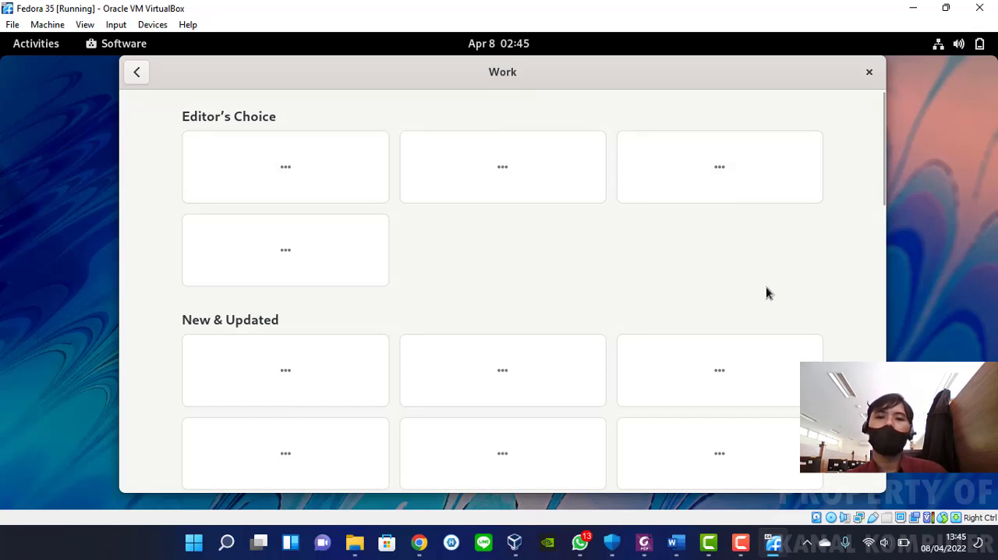
key("alt+Left")
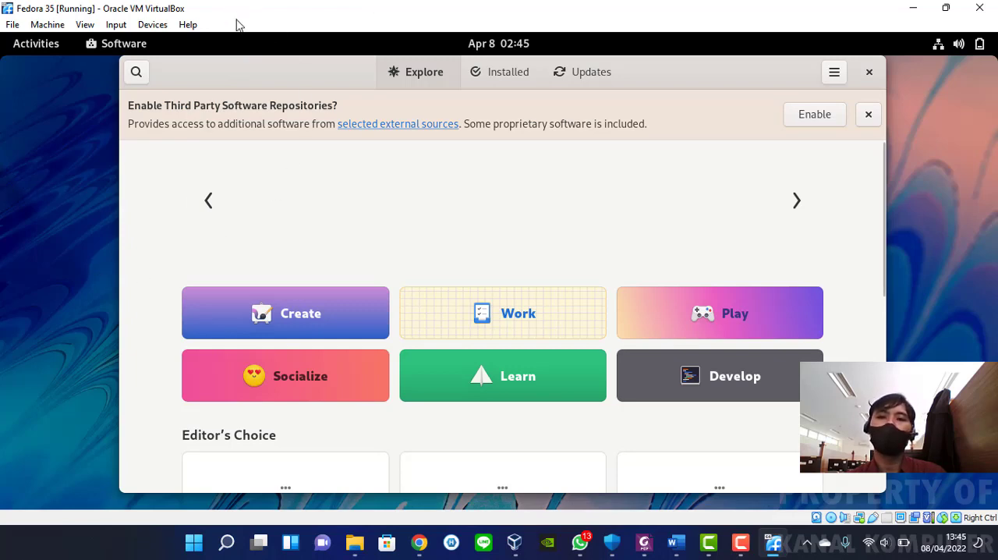
Check the Updates and Installed pages of Software and close the application
left_click(592, 71)
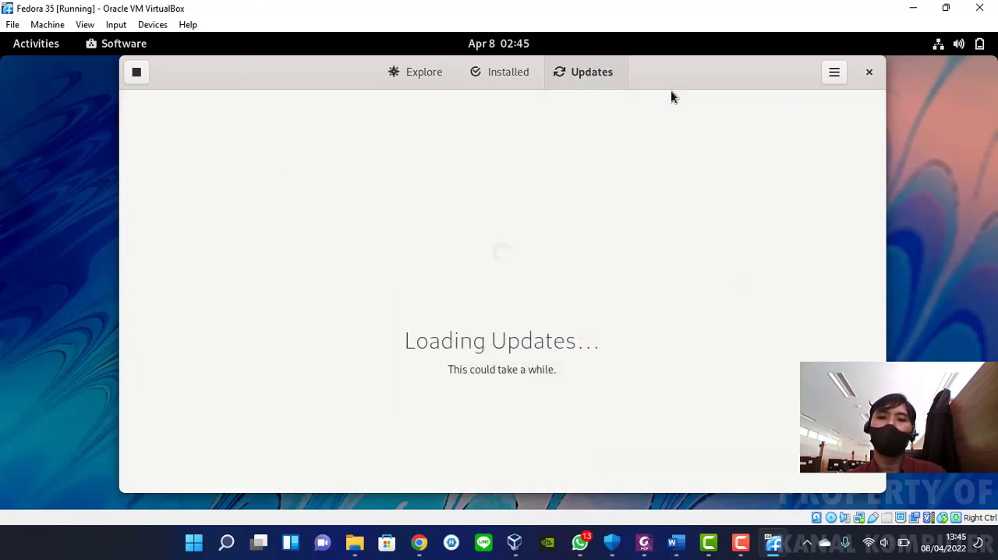
left_click(509, 71)
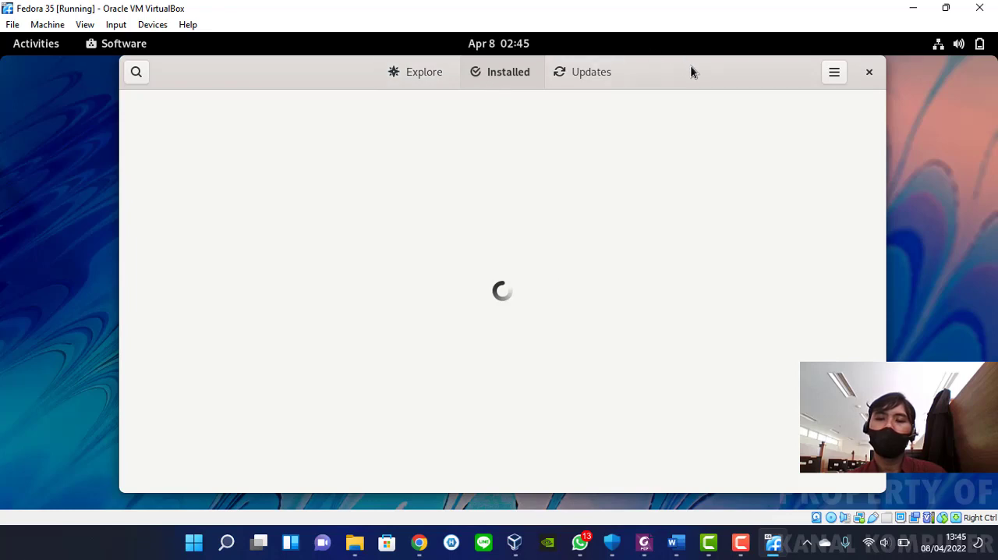
mouse_move(690, 72)
left_mouse_down()
mouse_move(695, 82)
mouse_move(681, 57)
left_mouse_up()
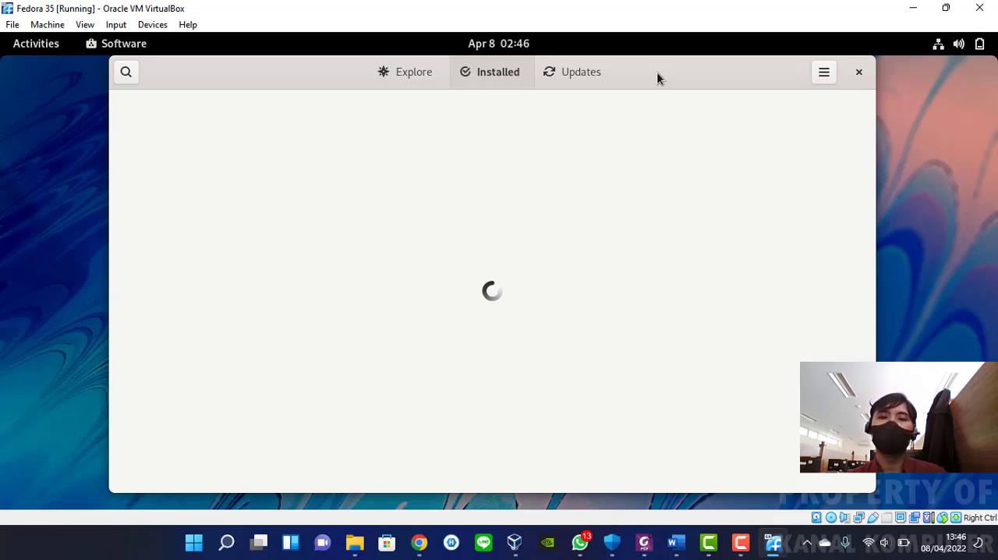
mouse_move(657, 72)
left_mouse_down()
mouse_move(660, 85)
mouse_move(659, 71)
left_mouse_up()
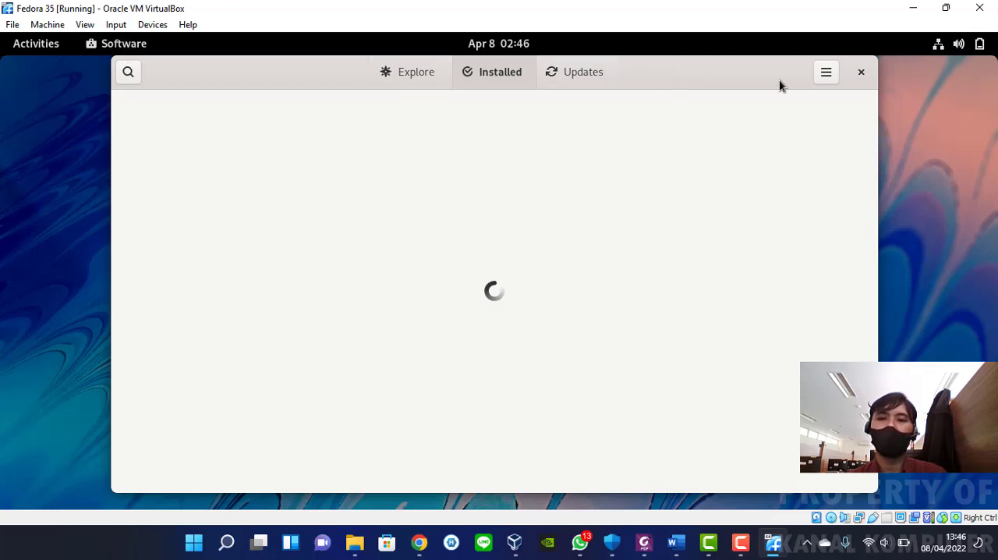
left_click(863, 73)
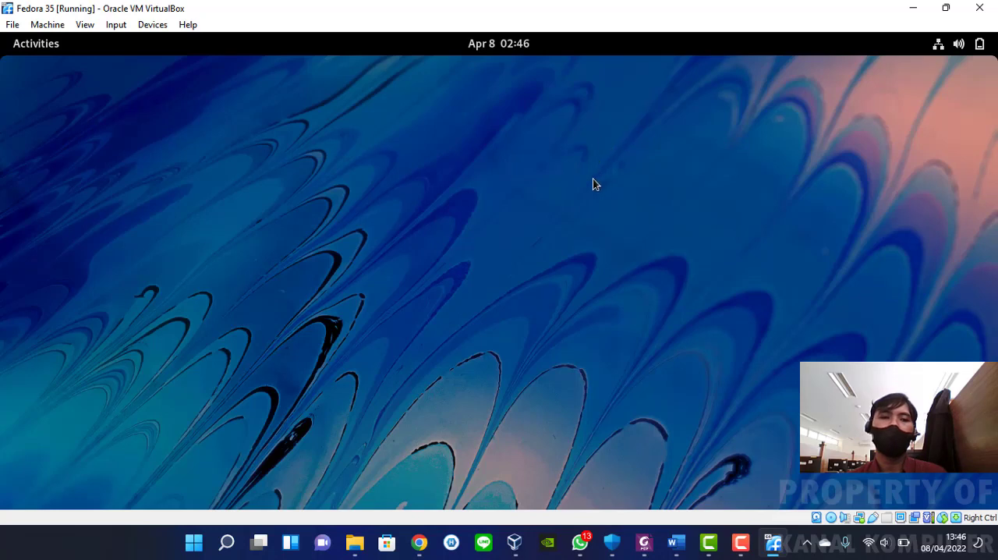
Look through the Utilities folder in Fedora's application grid and return to the Activities overview
left_click(42, 45)
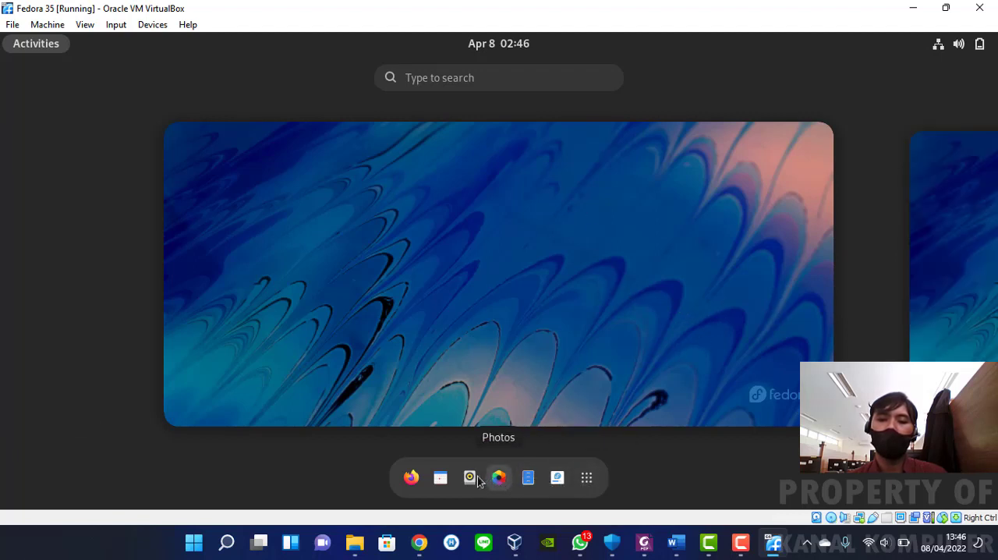
left_click(584, 478)
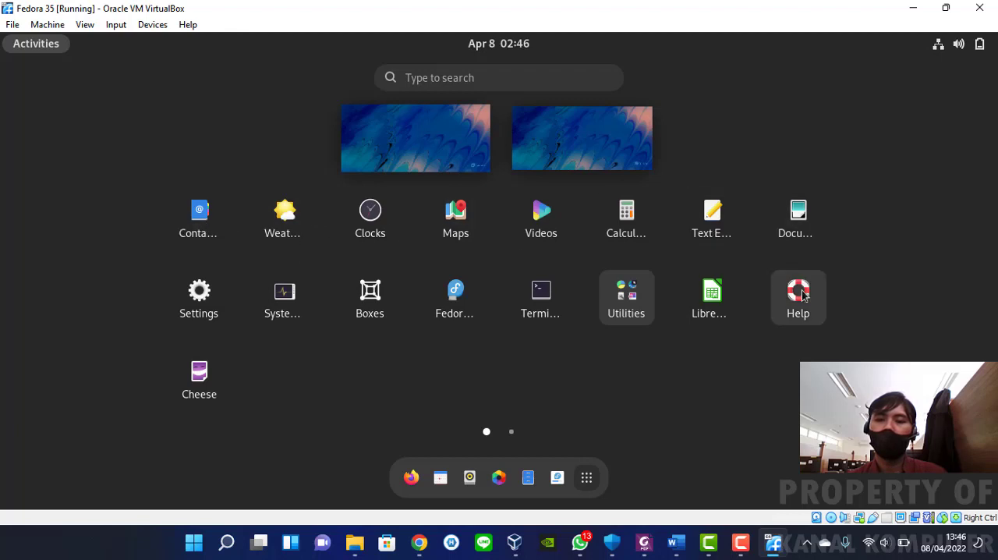
left_click(647, 315)
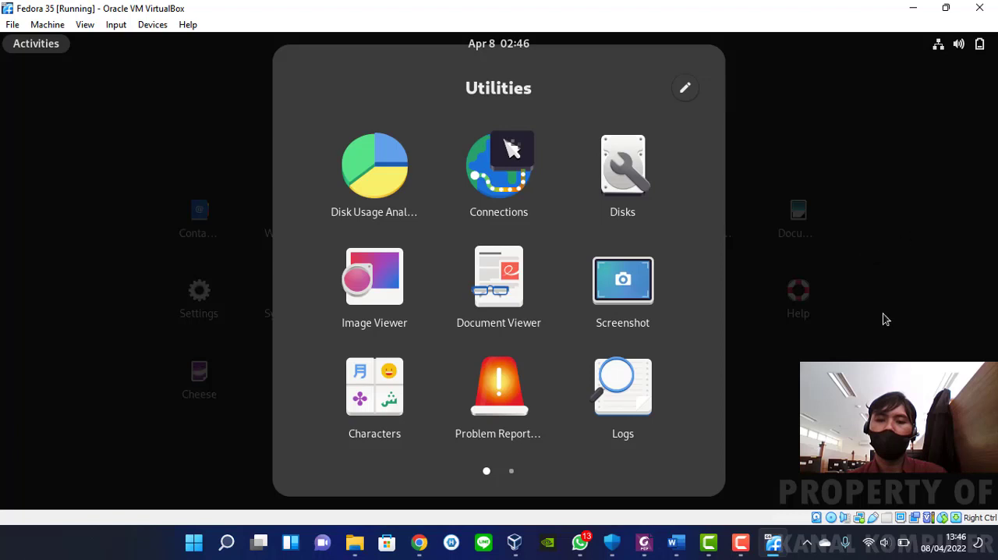
left_click(853, 347)
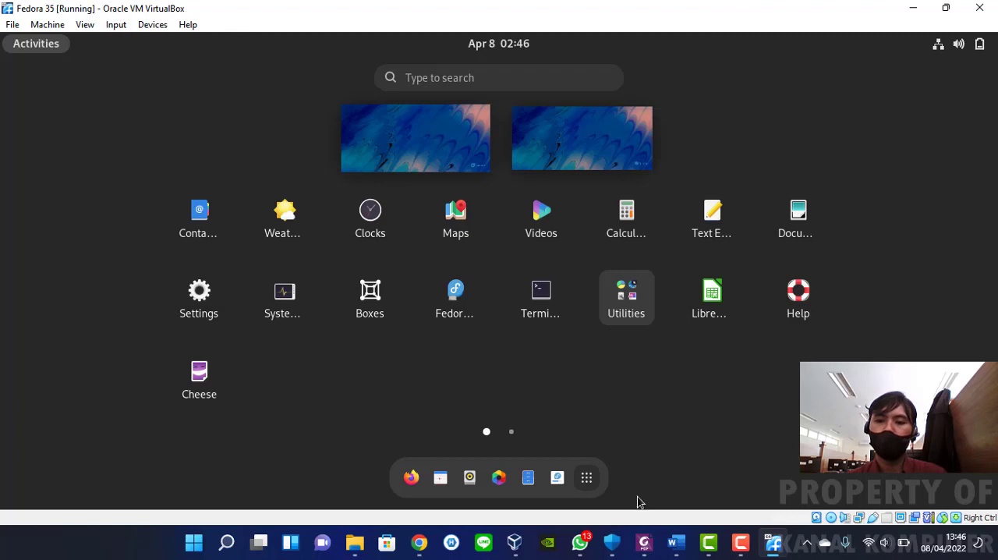
left_click(588, 478)
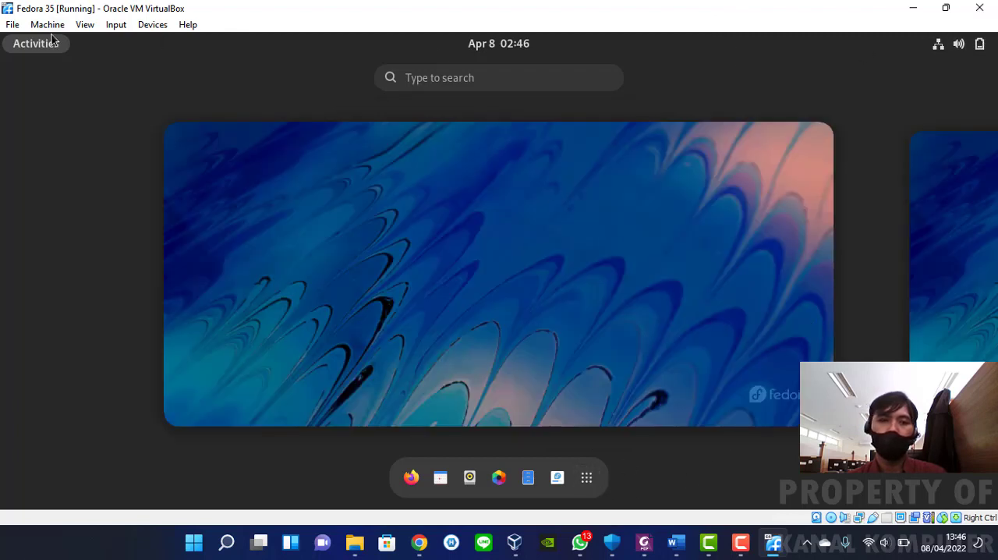
Launch the Install to Hard Drive installer from Fedora's Activities overview
left_click(12, 28)
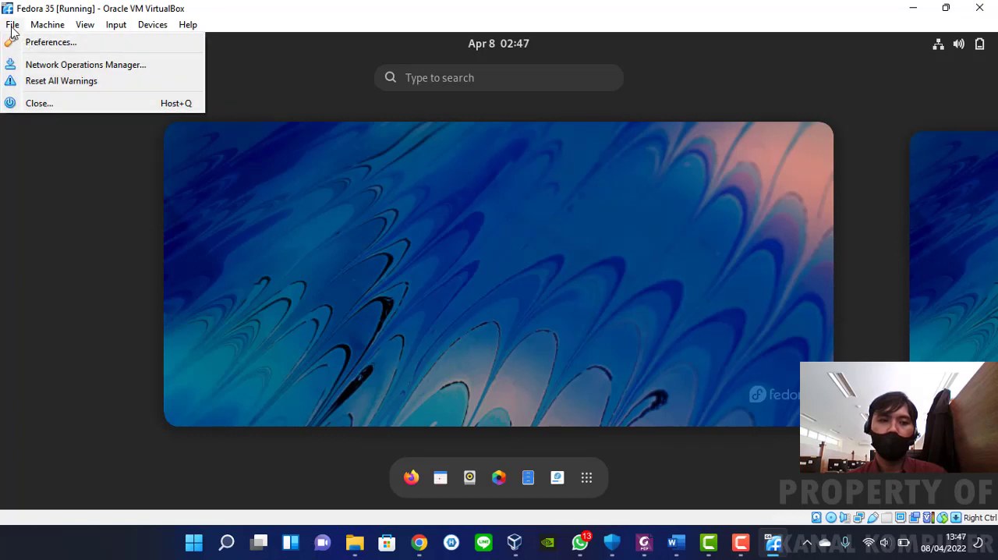
left_click(299, 17)
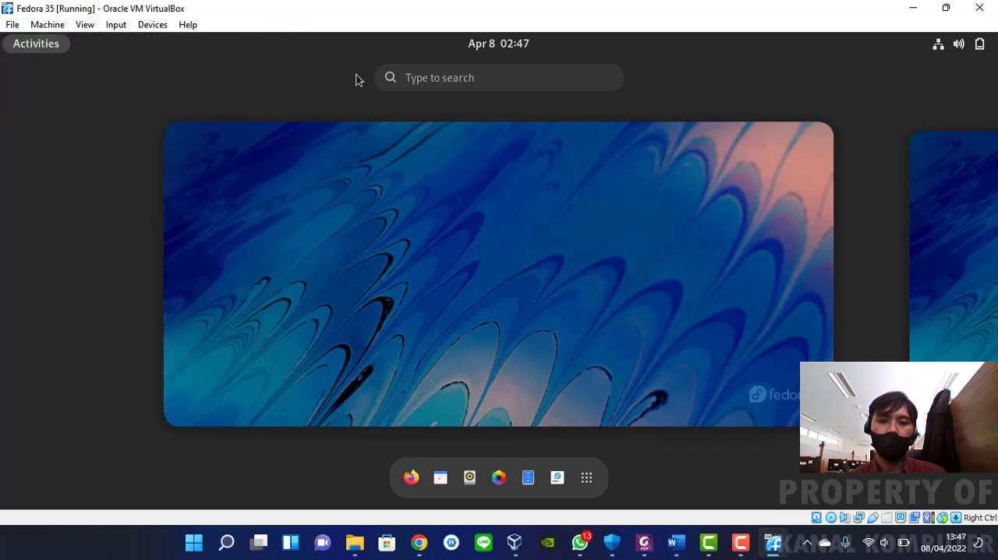
left_click(558, 484)
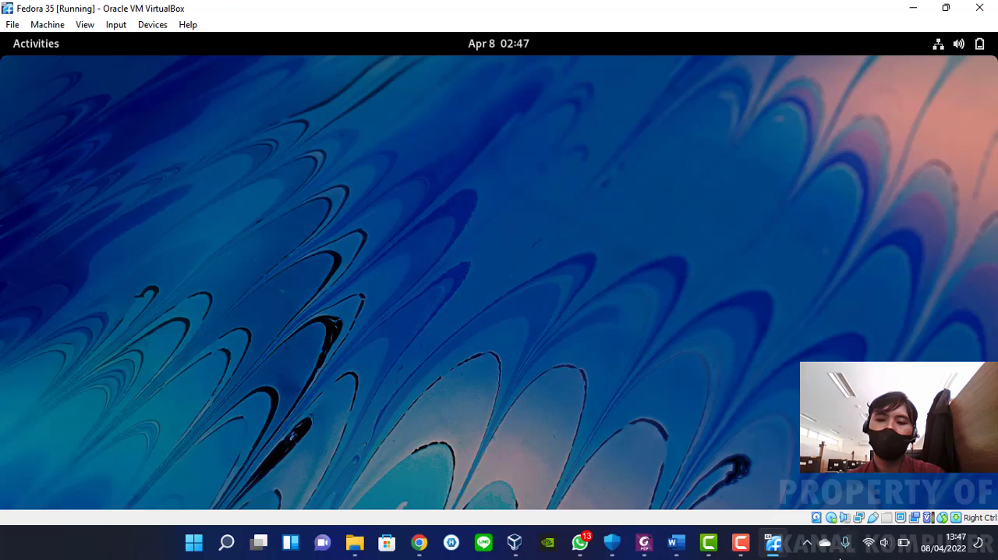
left_click(820, 493)
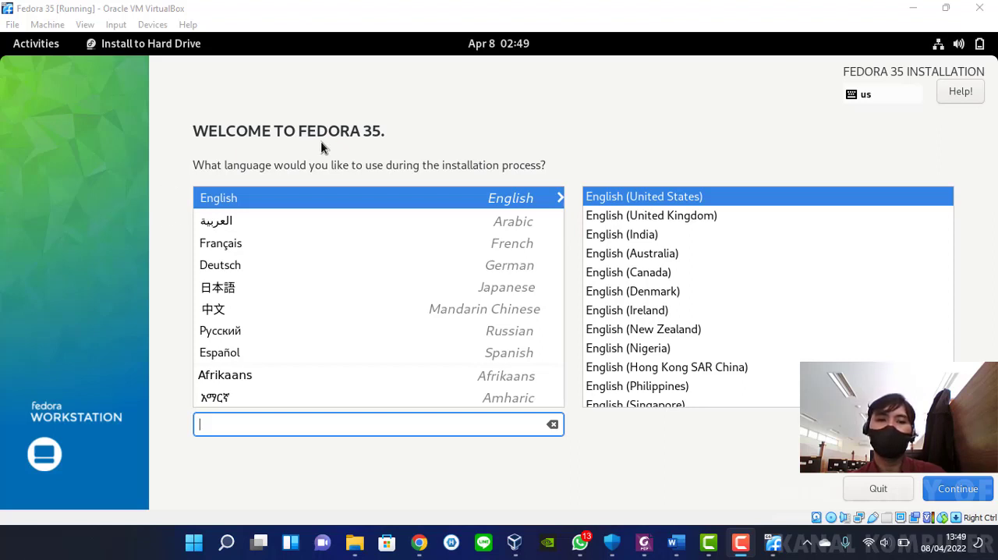
Browse the language list and choose Indonesian, Indonesia (Indonesia), as the installation language
scroll(374, 289, "down", 2)
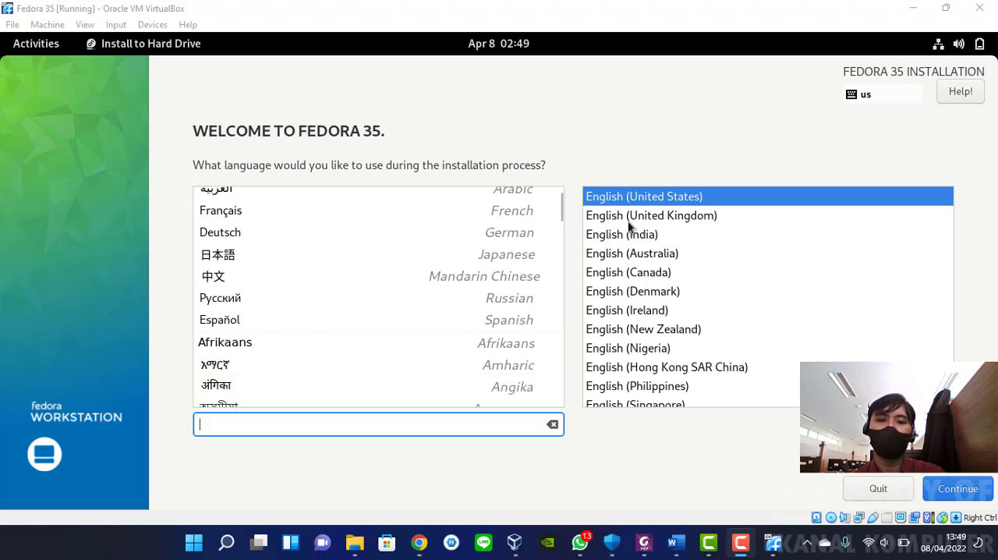
scroll(489, 246, "up", 2)
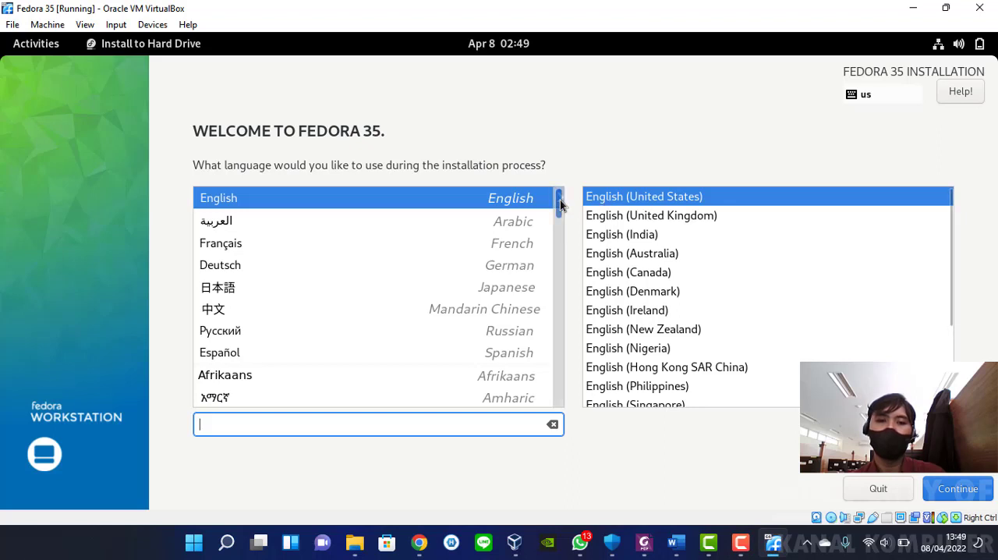
left_click_drag(560, 205, 555, 222)
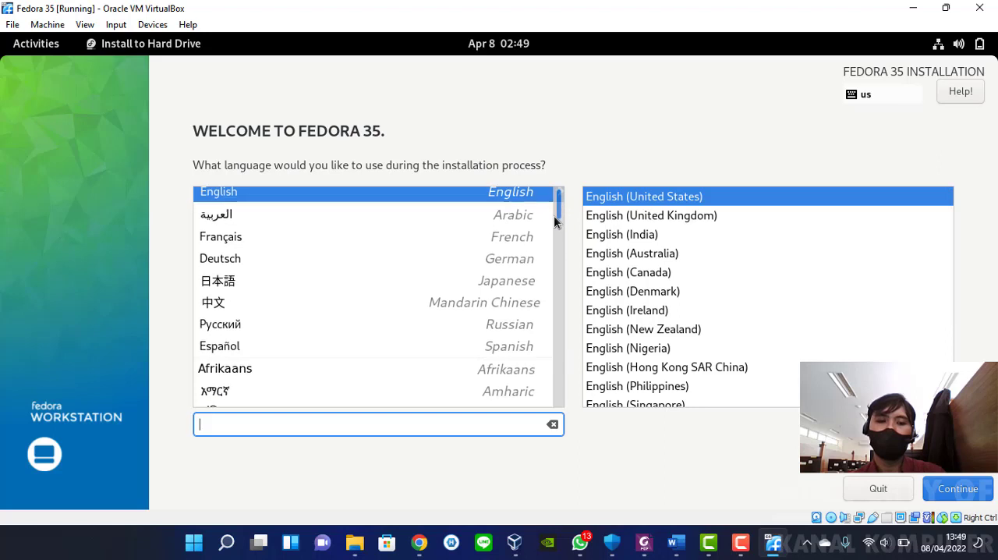
scroll(551, 238, "down", 4)
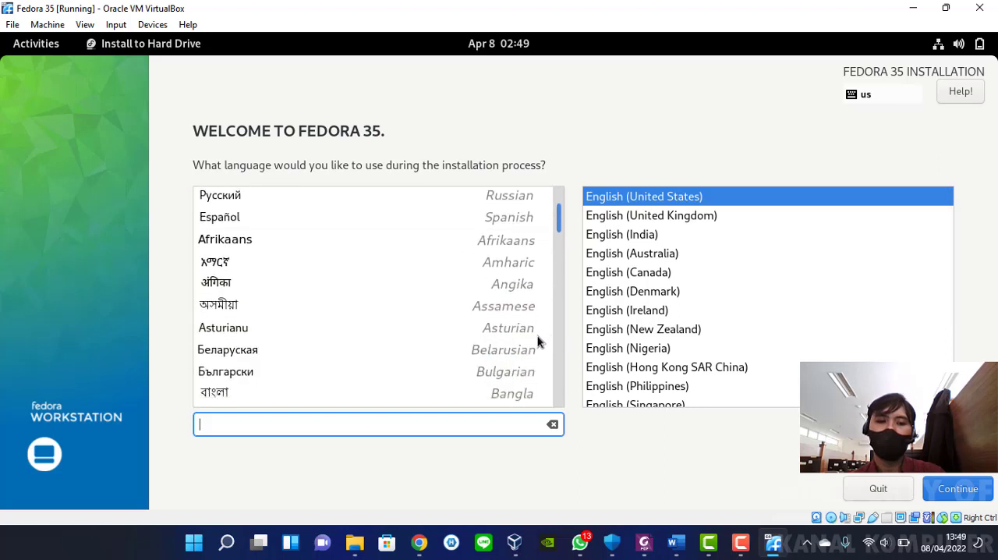
scroll(538, 343, "down", 1)
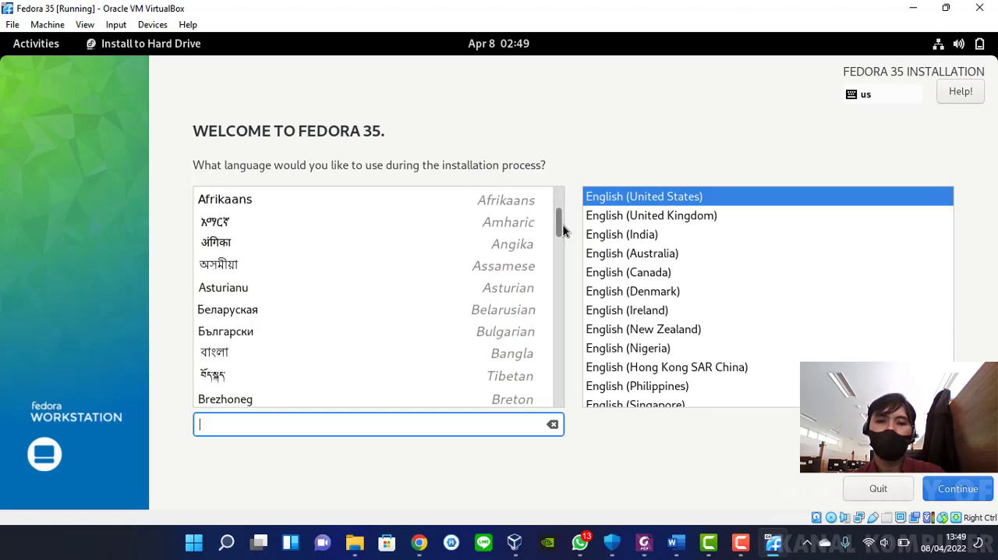
left_click_drag(558, 234, 553, 305)
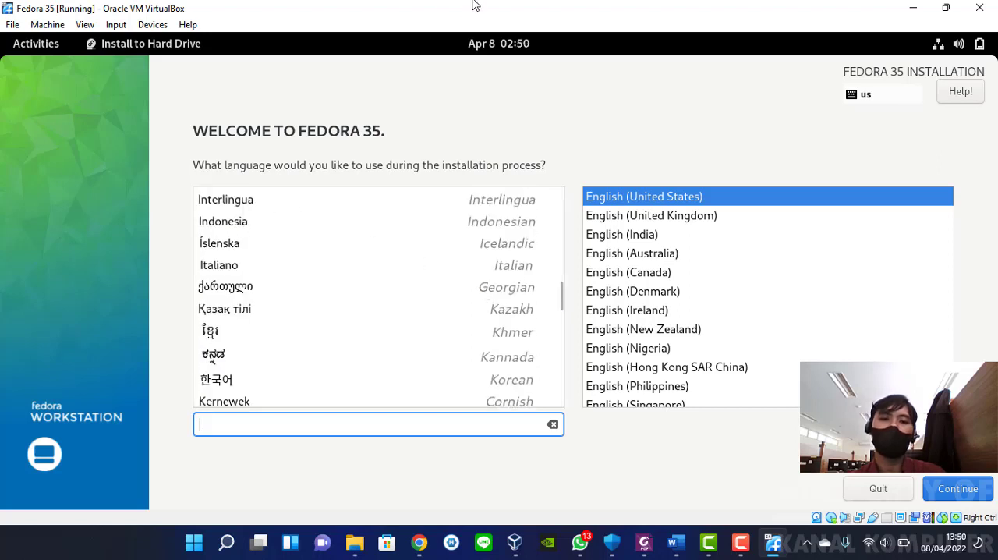
left_click(319, 228)
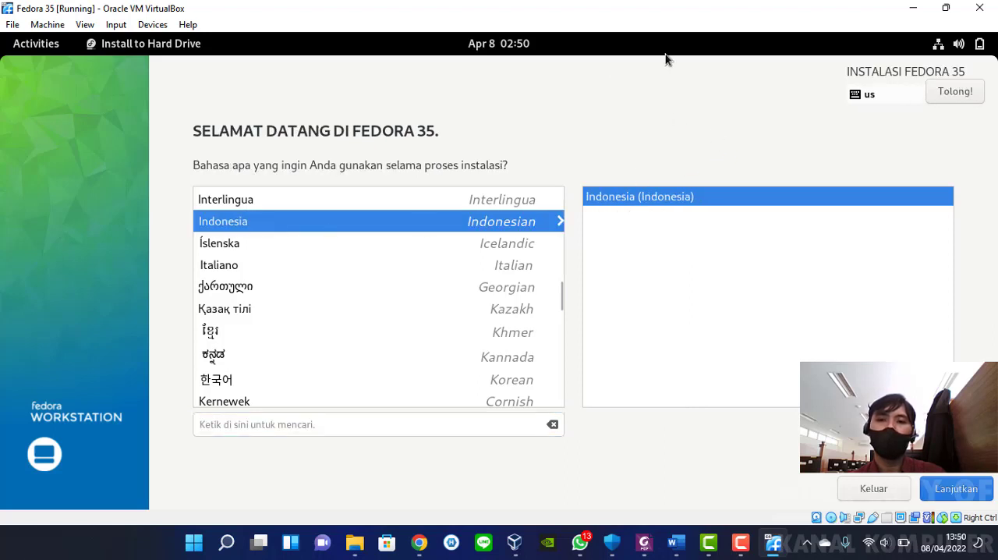
left_click(669, 482)
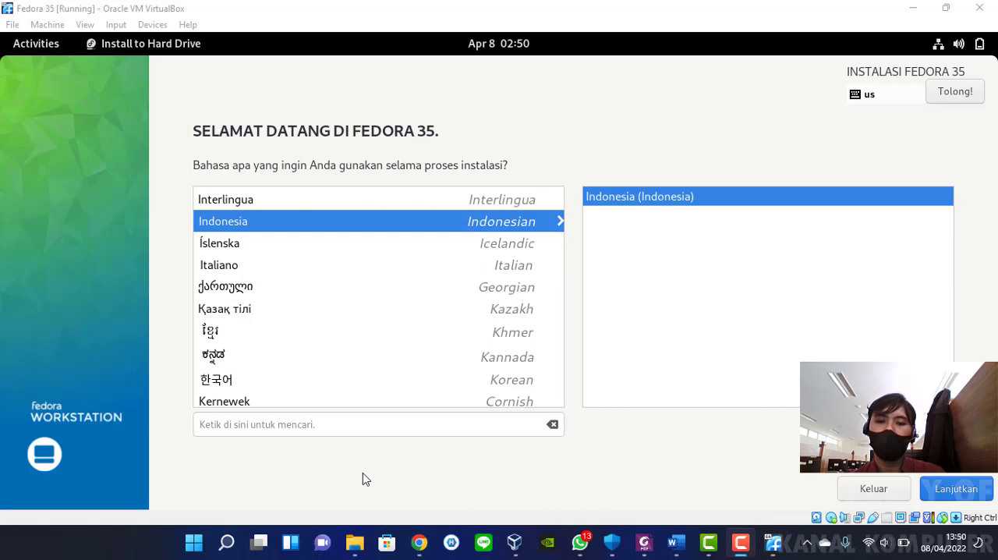
Continue from the language screen to the installation summary, waiting for the installer instead of forcing it to quit
left_click(959, 486)
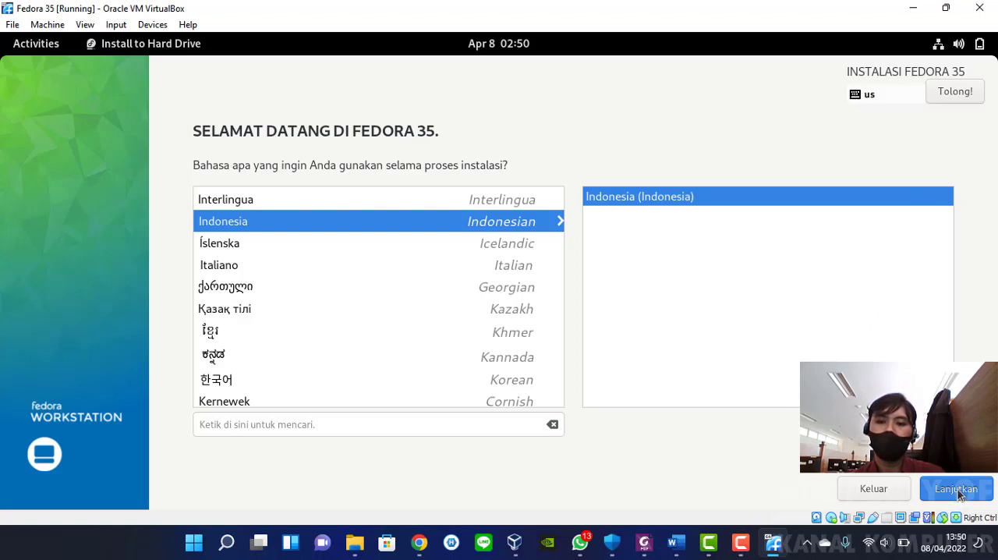
left_click(314, 478)
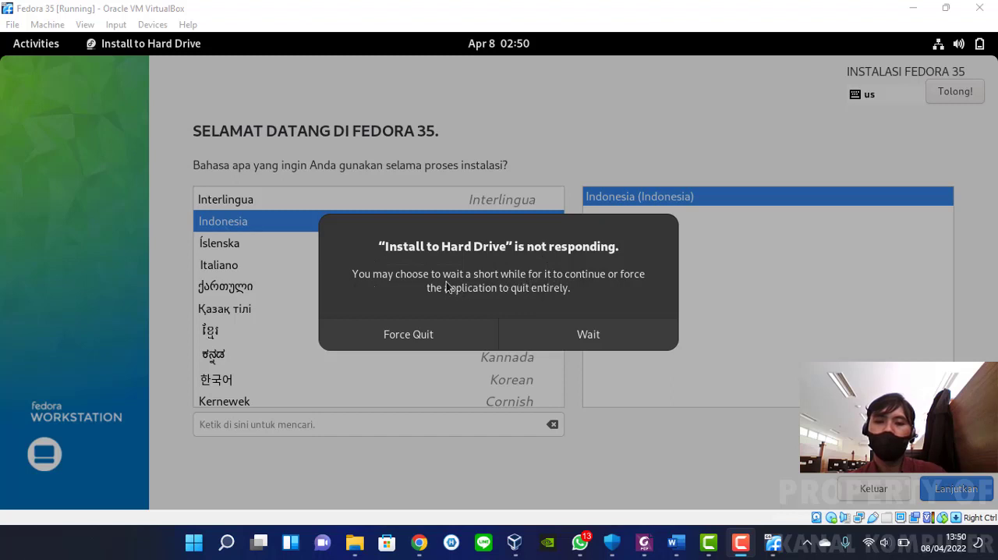
left_click(577, 334)
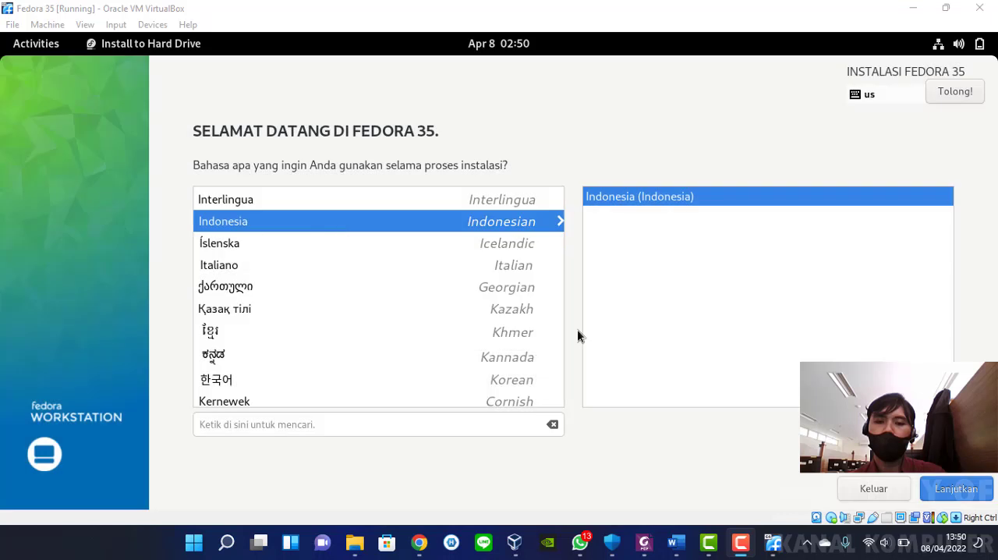
left_click(953, 489)
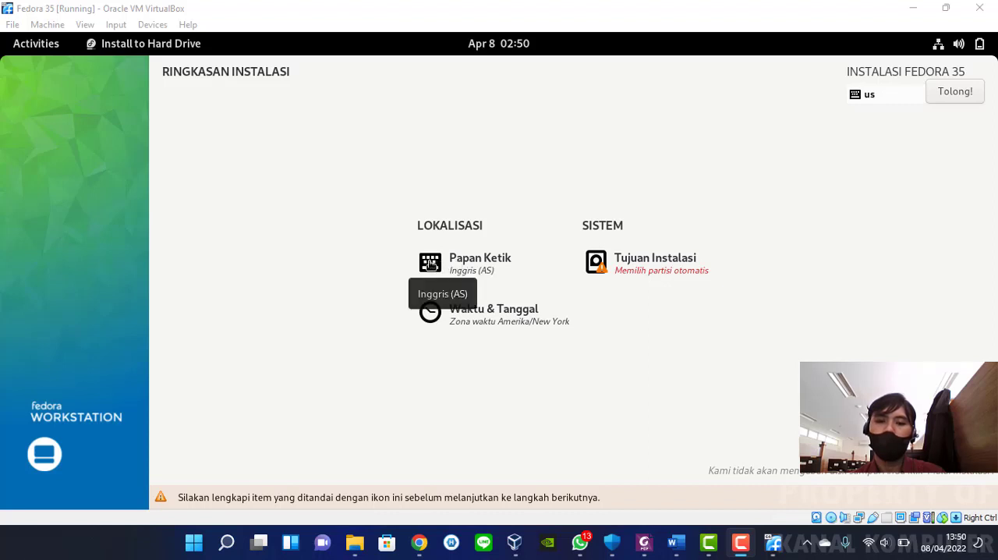
Review the keyboard layout settings, keep English (US) and return to the installation summary
left_click(433, 263)
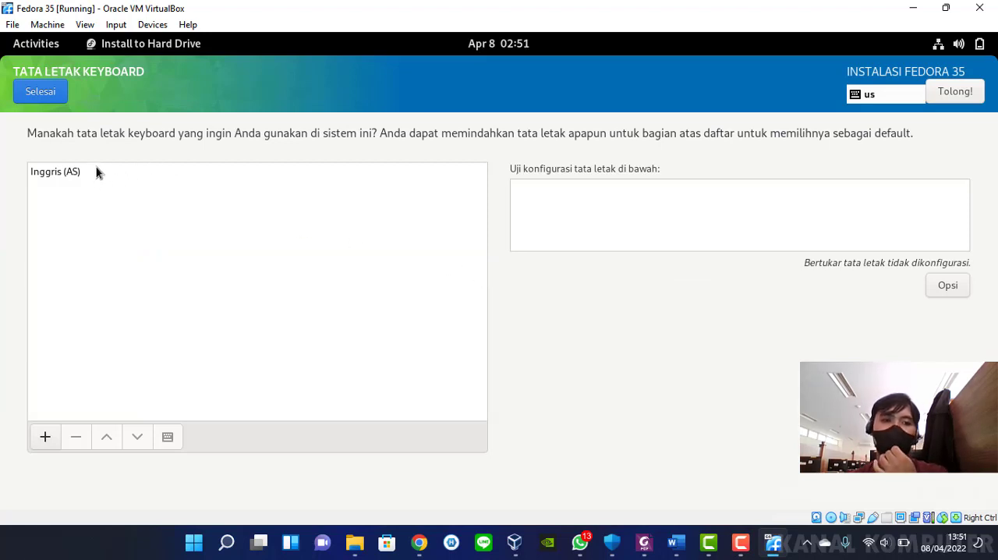
left_click(403, 176)
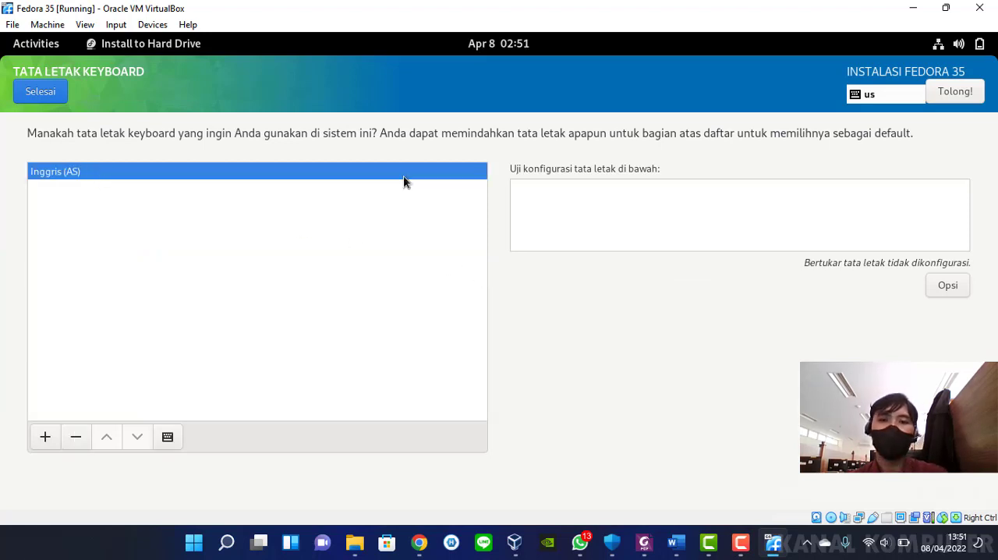
left_click(28, 96)
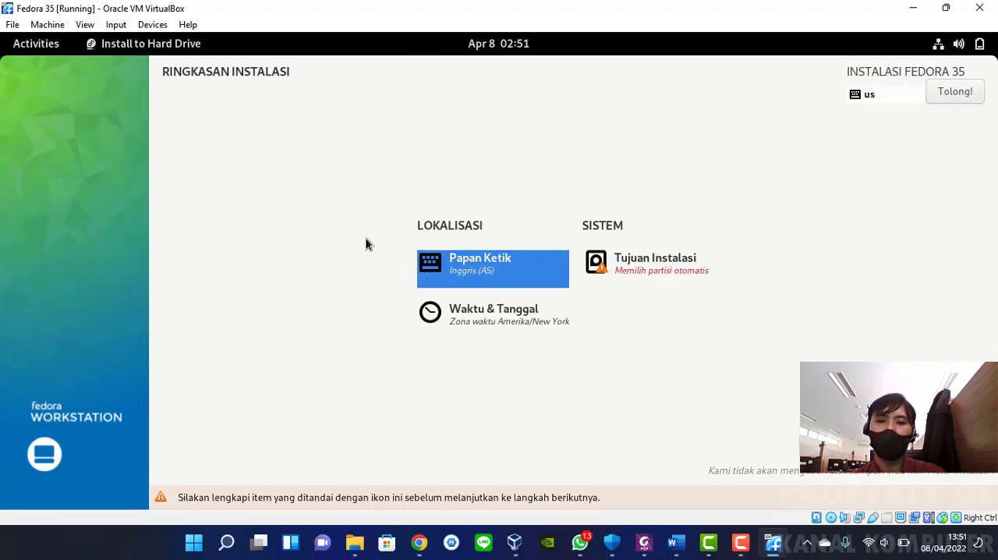
Set the installation's time zone to Asia/Jakarta on the world map and return to the summary
left_click(521, 319)
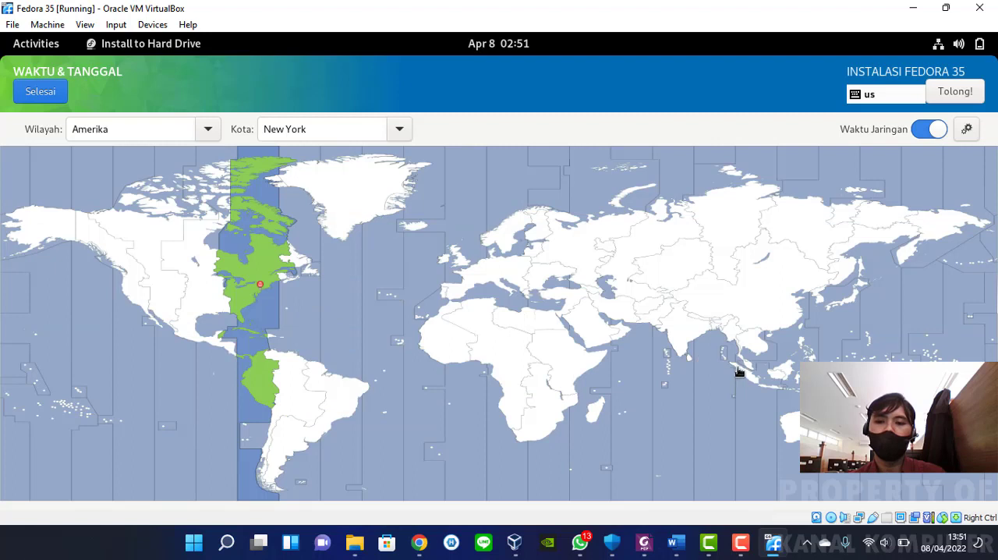
left_click(762, 388)
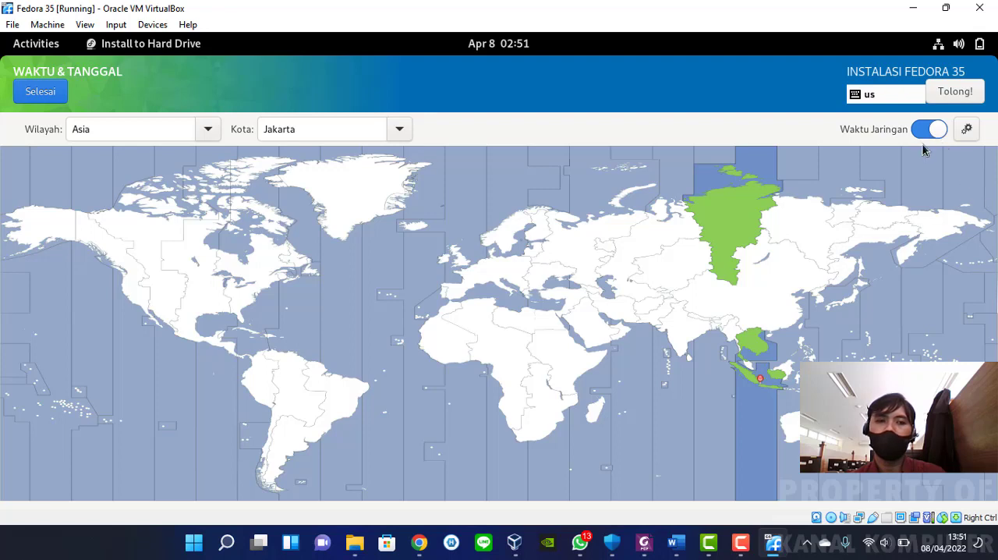
left_click(33, 92)
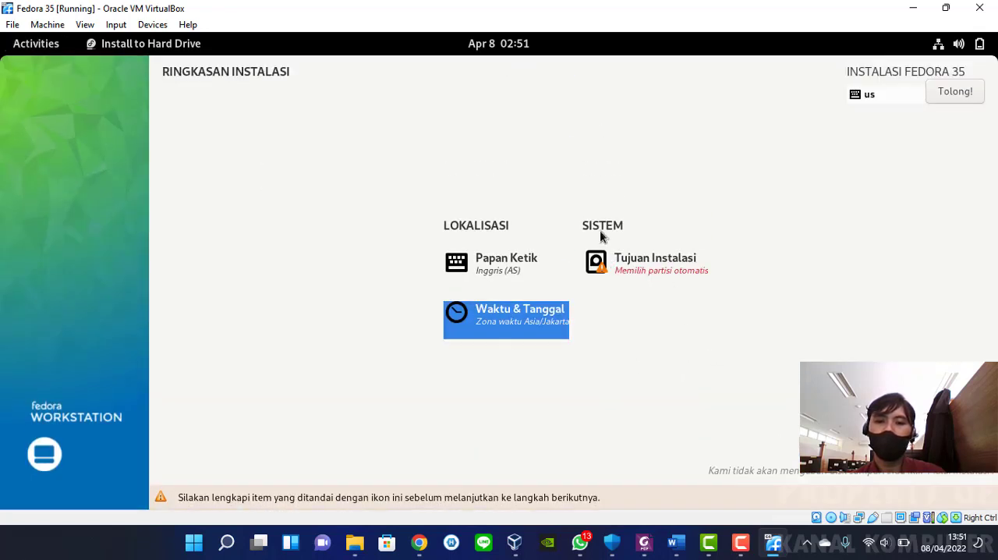
Select the 8 GiB ATA VBOX HARDDISK as the installation destination with automatic storage configuration
left_click(602, 265)
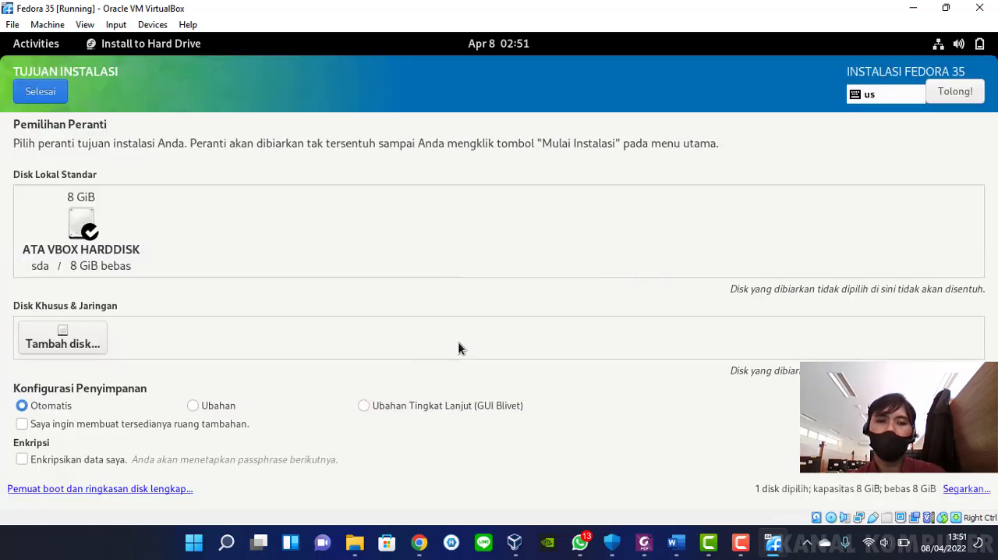
left_click(81, 222)
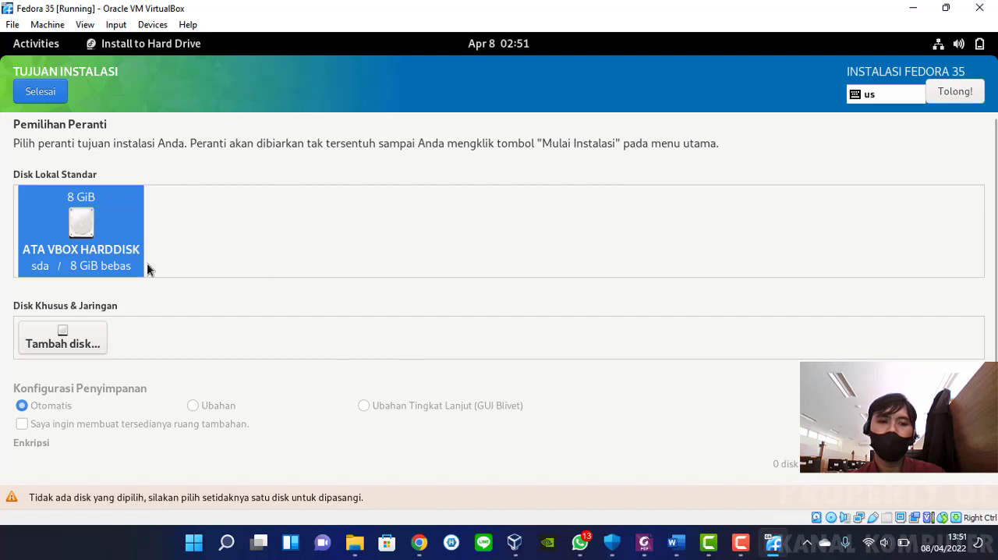
left_click(88, 227)
left_click(88, 228)
left_click(88, 230)
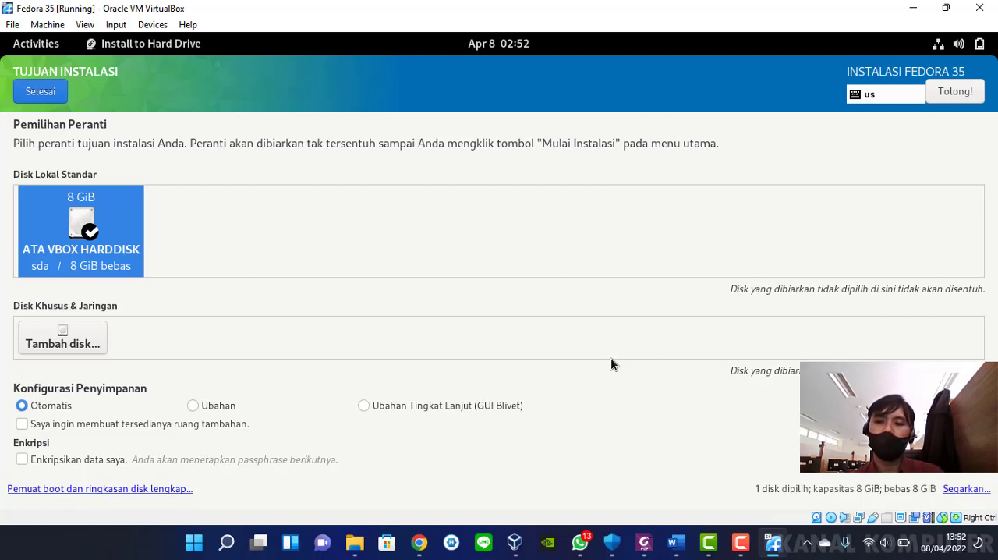
Confirm the installation destination and reclaim space on the ATA VBOX HARDDISK, keeping the Preserve action
left_click(43, 93)
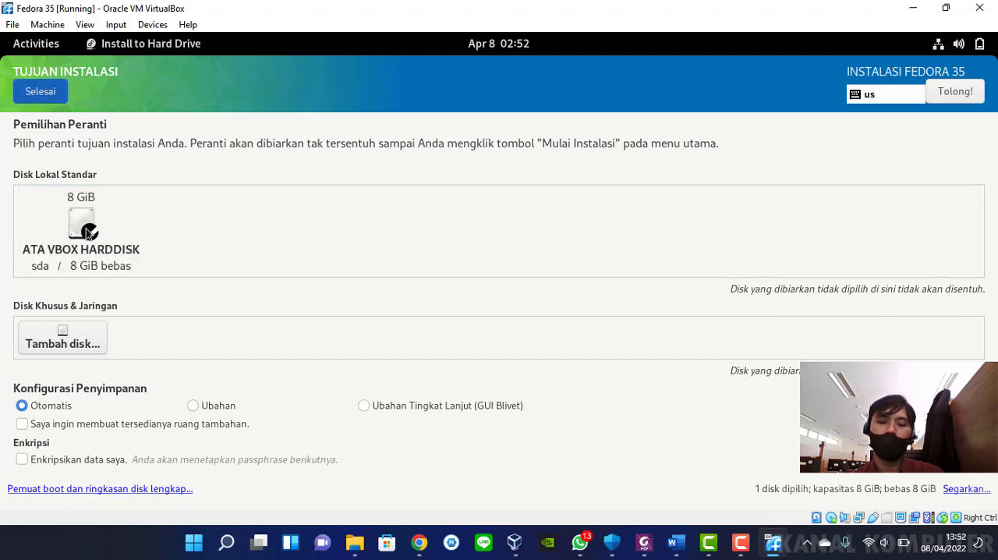
left_click(42, 94)
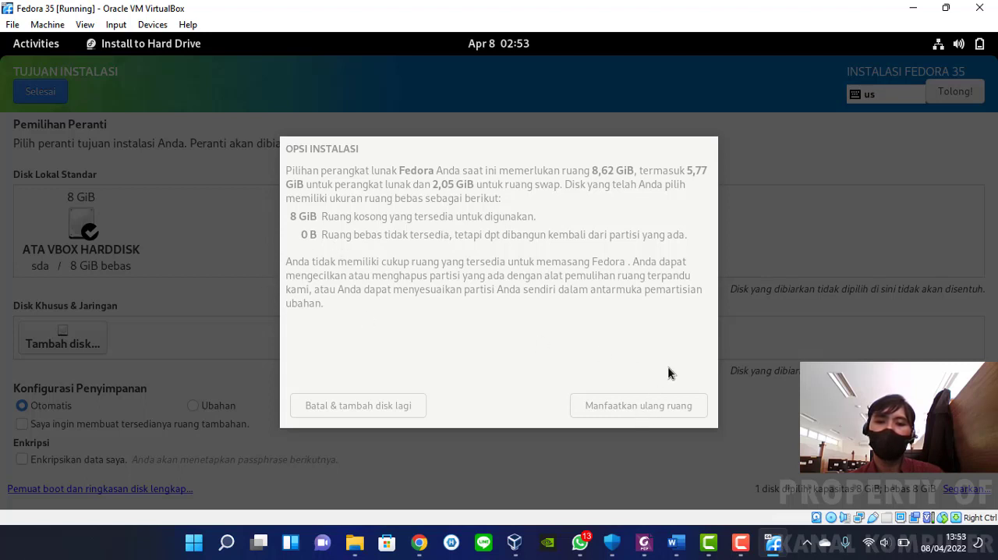
left_click(653, 407)
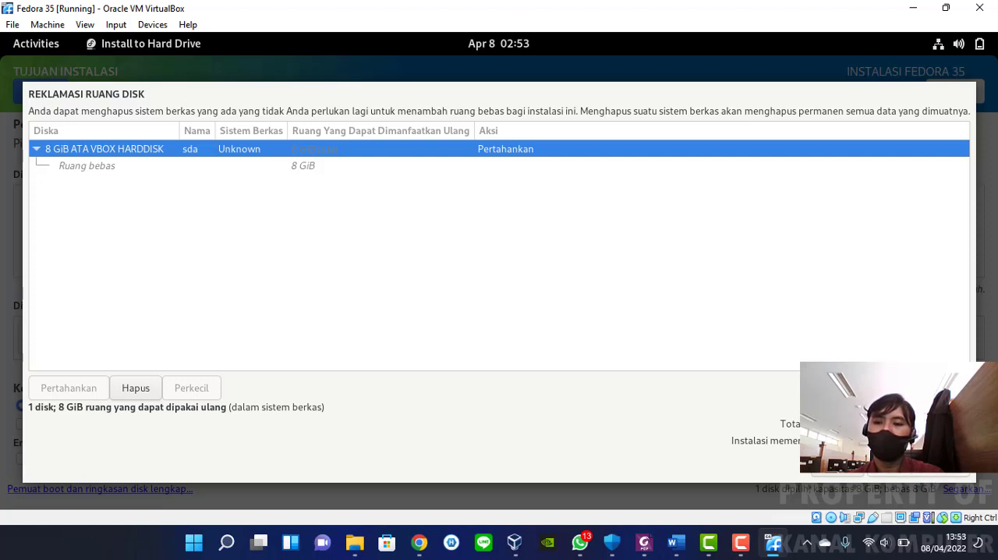
left_click(906, 474)
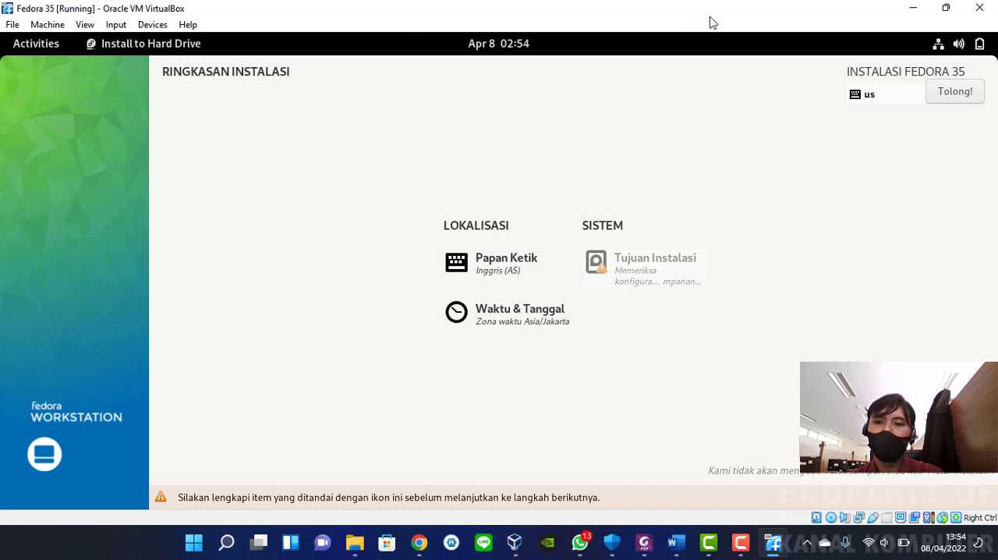
left_click_drag(713, 18, 515, 25)
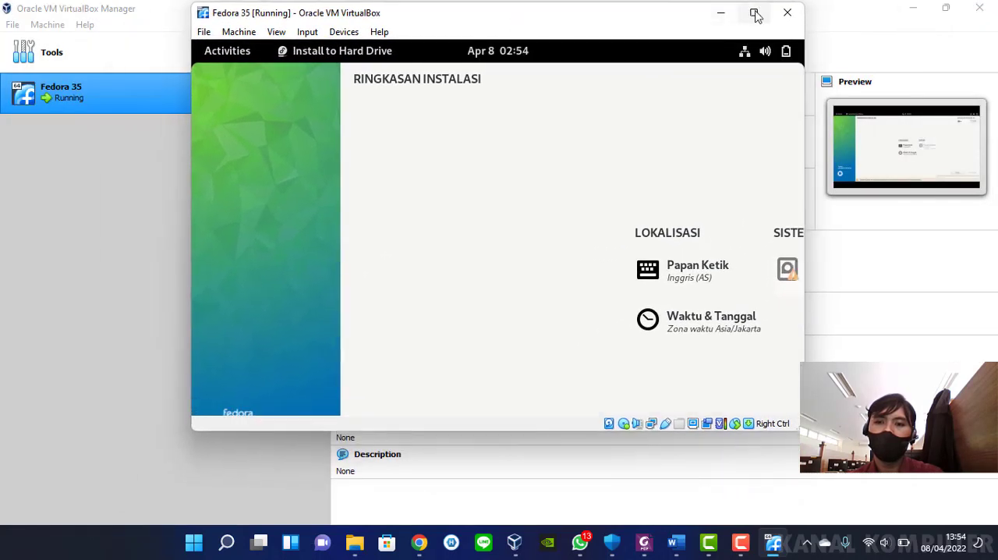
left_click(755, 12)
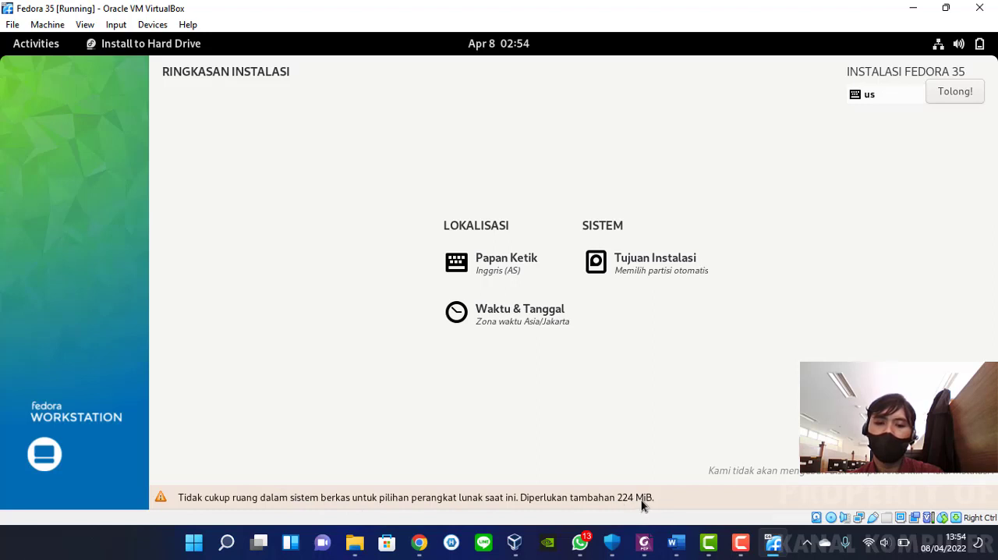
Reopen the installation destination, reselect the ATA VBOX HARDDISK and reclaim its space once more
left_click(627, 265)
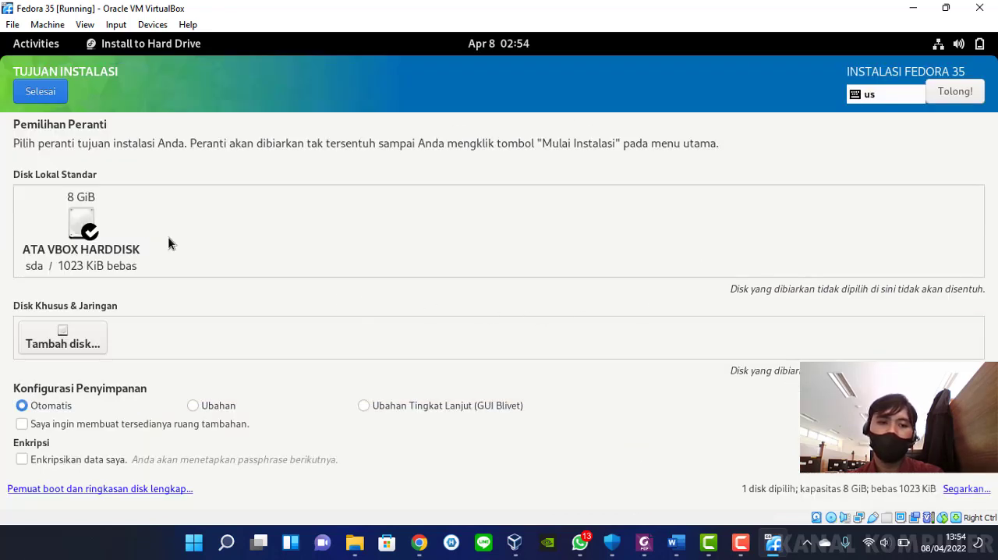
left_click(78, 220)
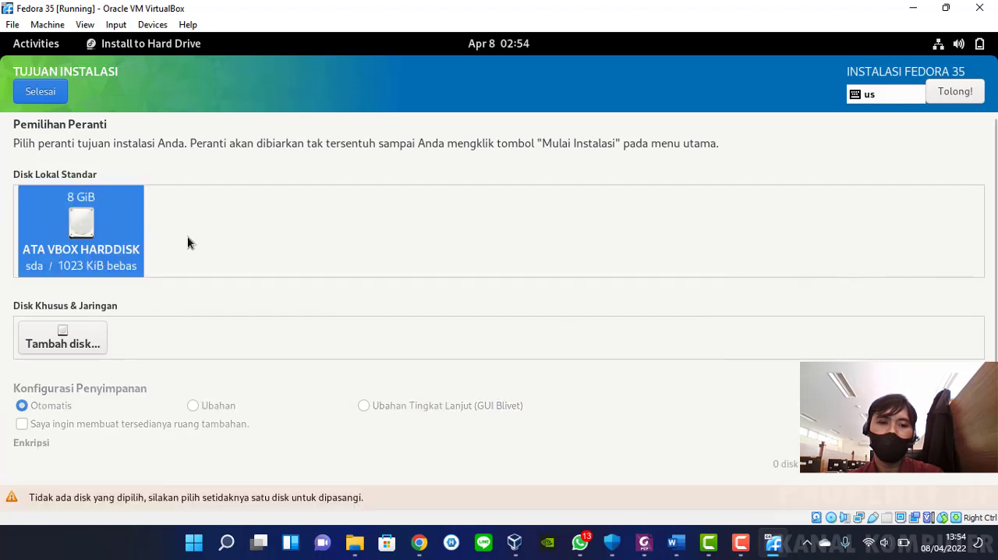
left_click(107, 247)
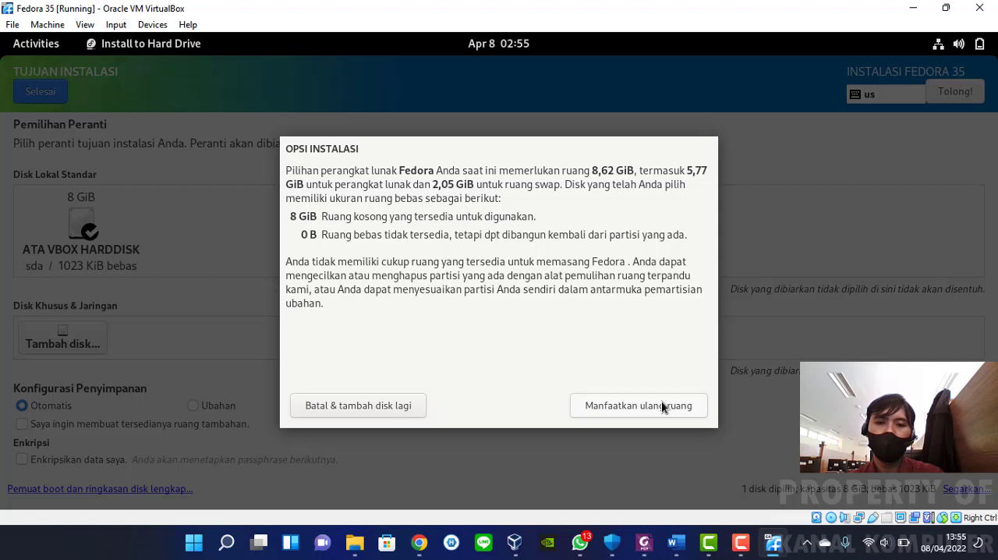
left_click(408, 405)
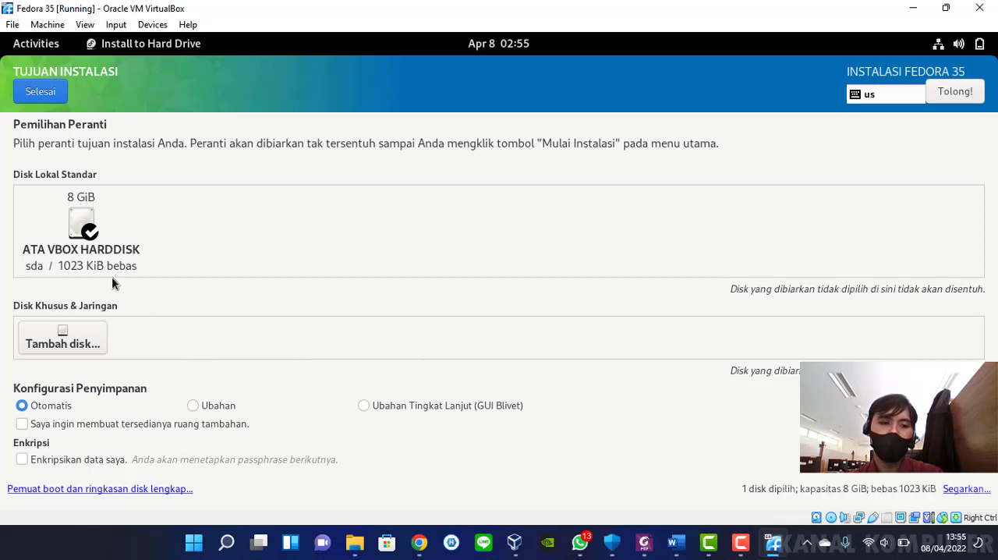
left_click(81, 224)
left_click(81, 224)
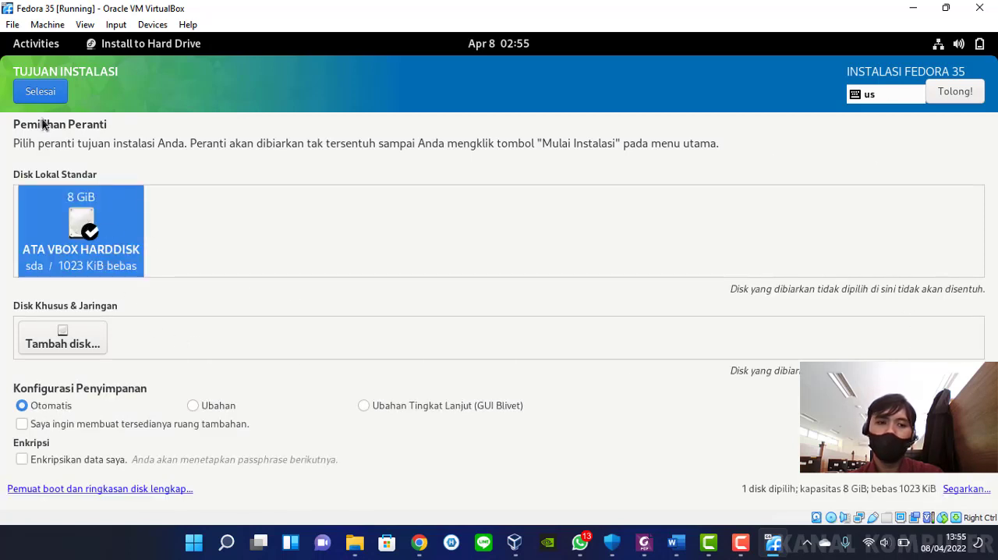
left_click(56, 97)
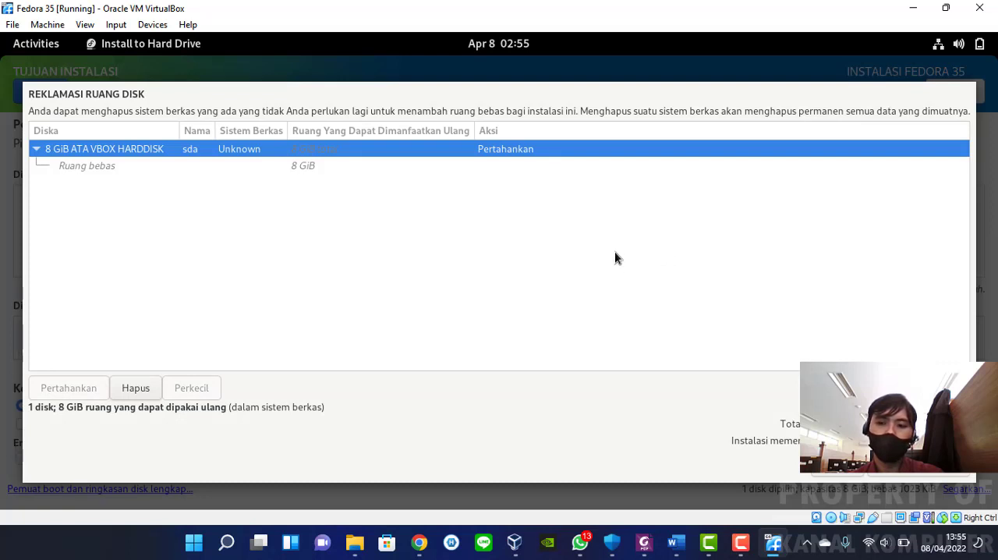
left_click(902, 468)
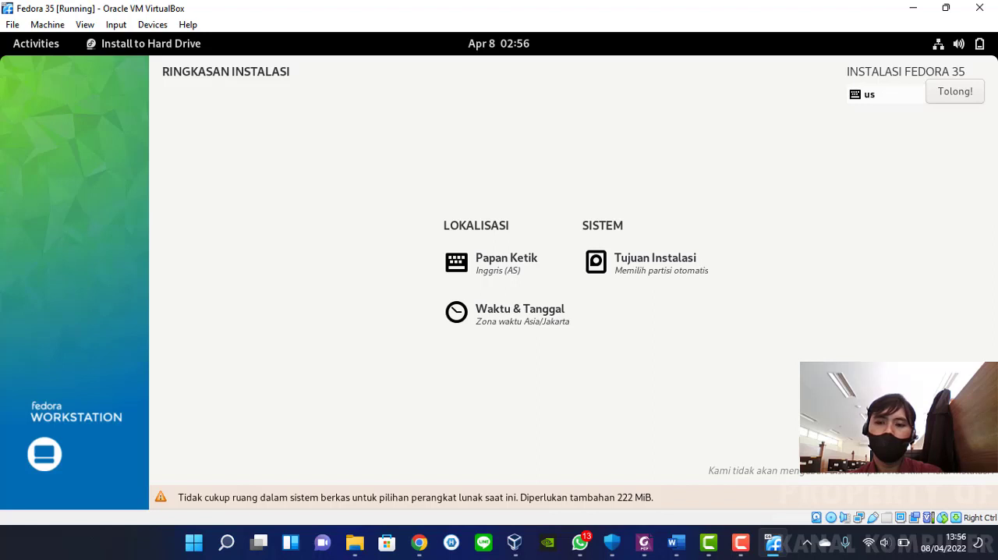
Quit the Fedora 35 installation process from the installation summary and confirm leaving it
left_click(853, 450)
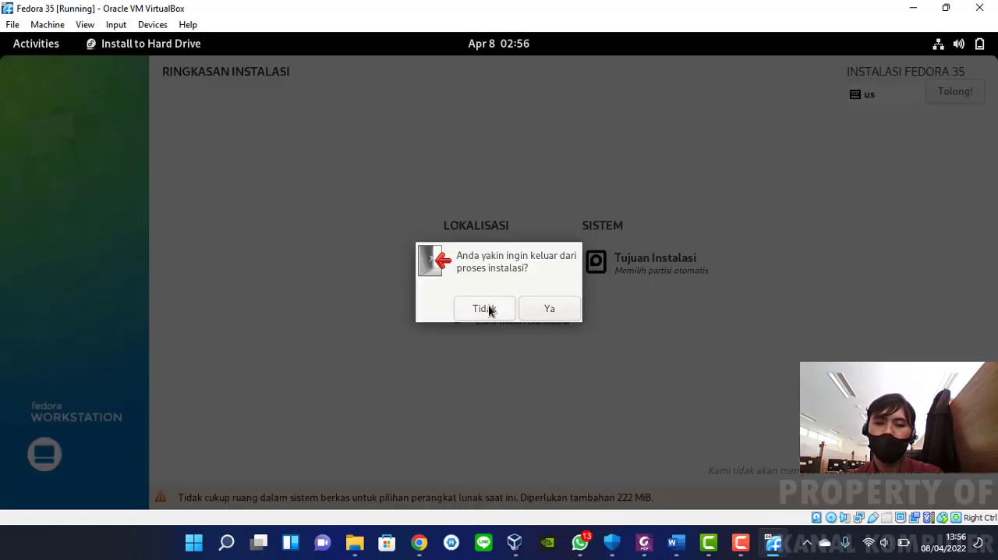
left_click(549, 309)
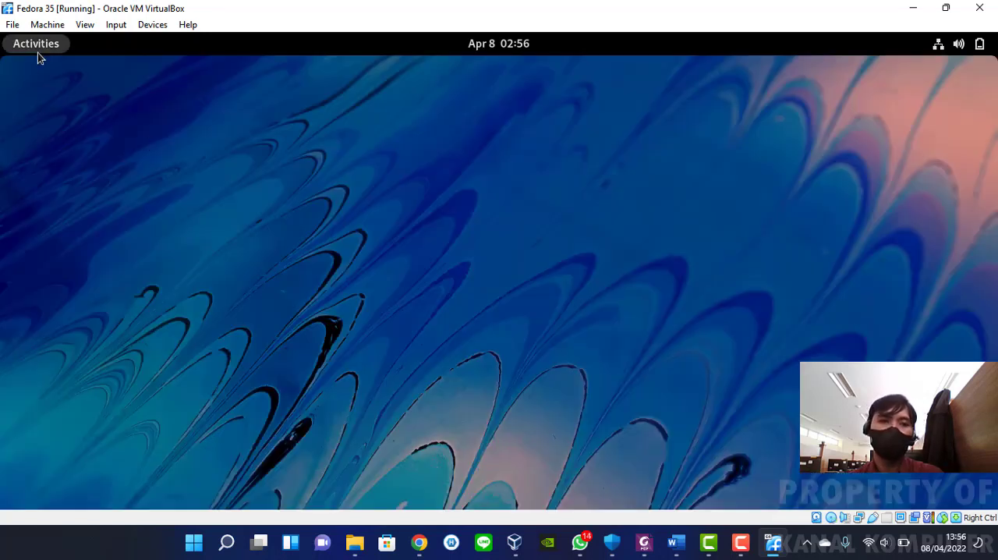
left_click(37, 46)
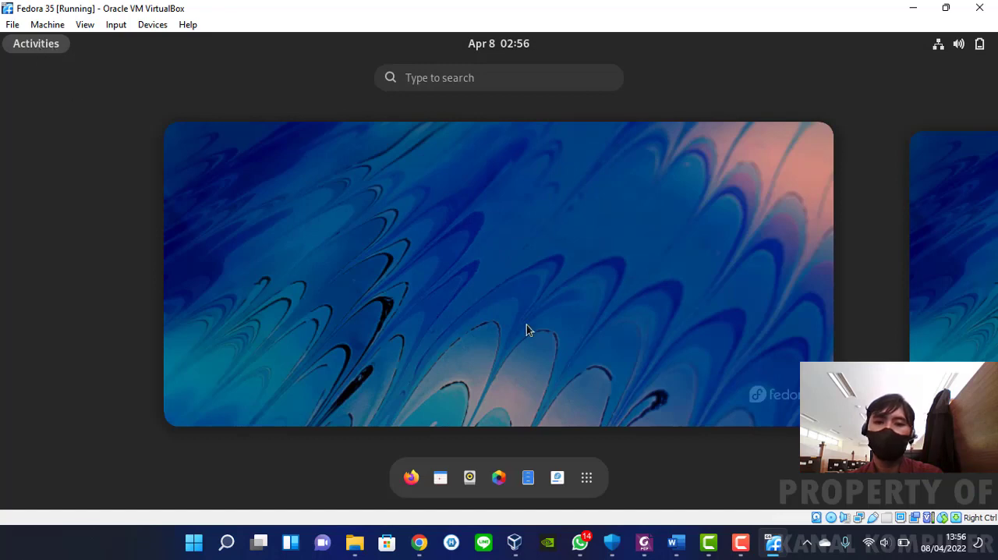
left_click(587, 478)
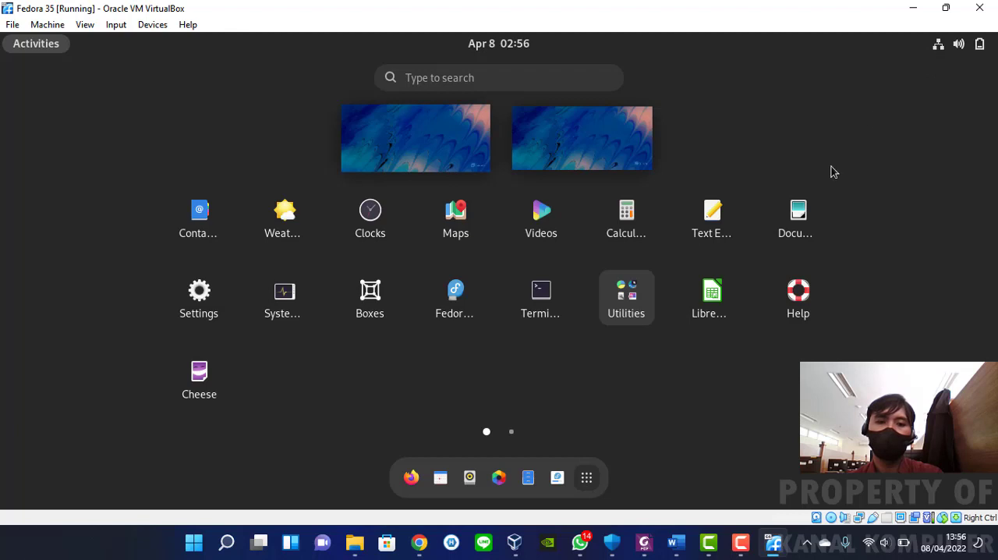
left_click(588, 478)
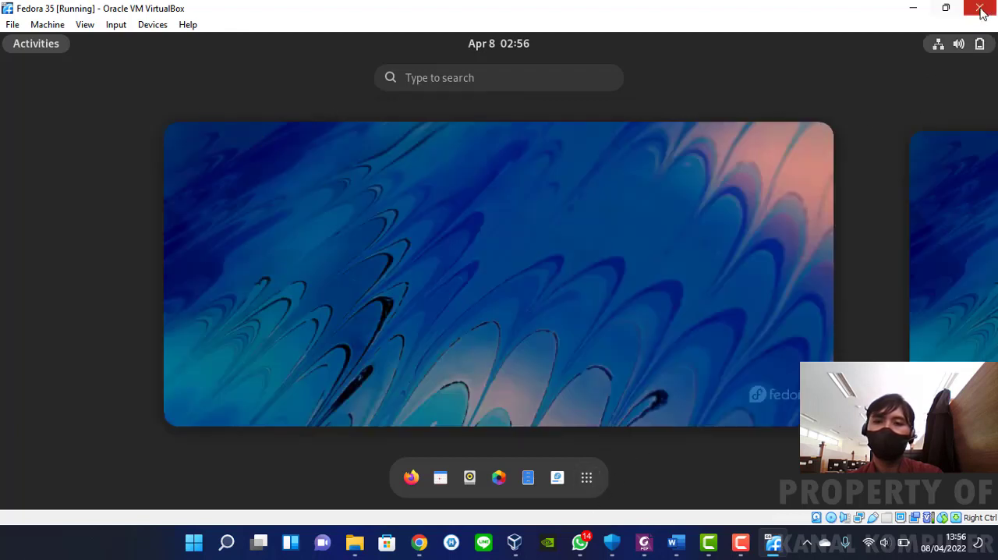
Power off the Fedora live system and confirm the shutdown
left_click(967, 50)
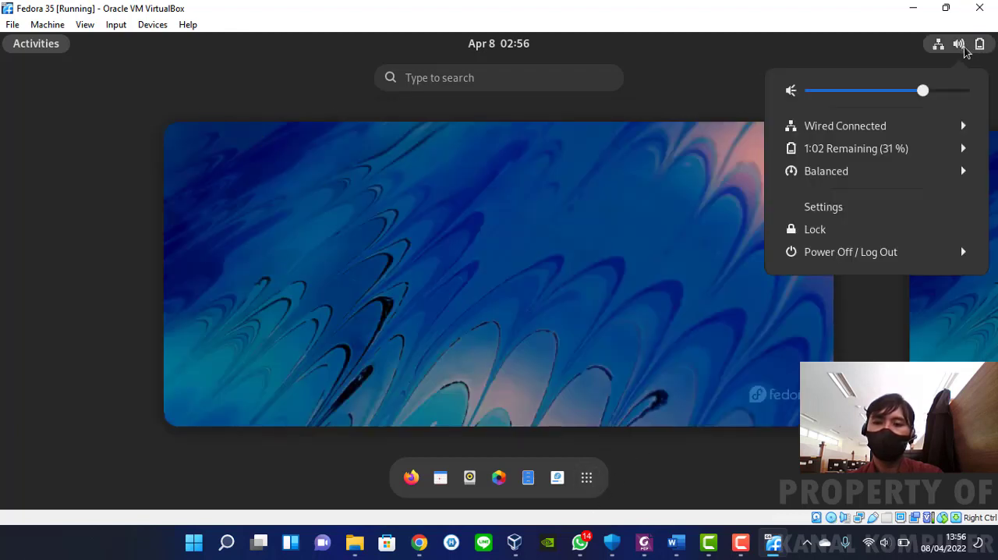
left_click(883, 254)
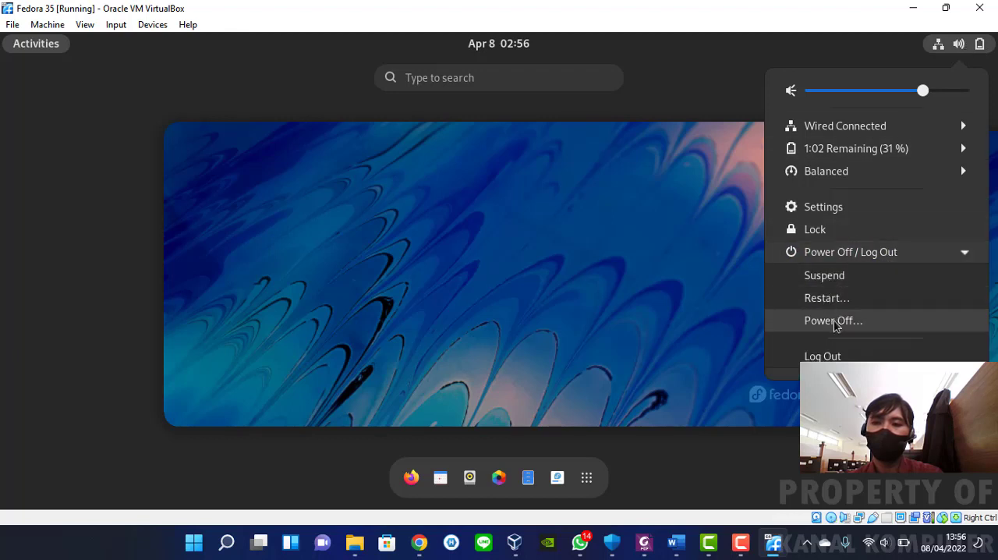
left_click(713, 315)
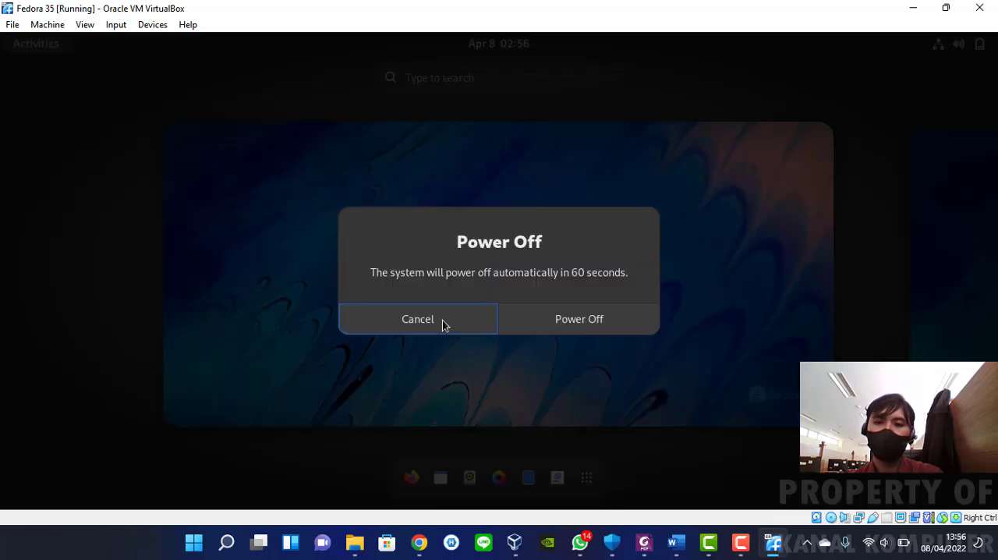
left_click(616, 318)
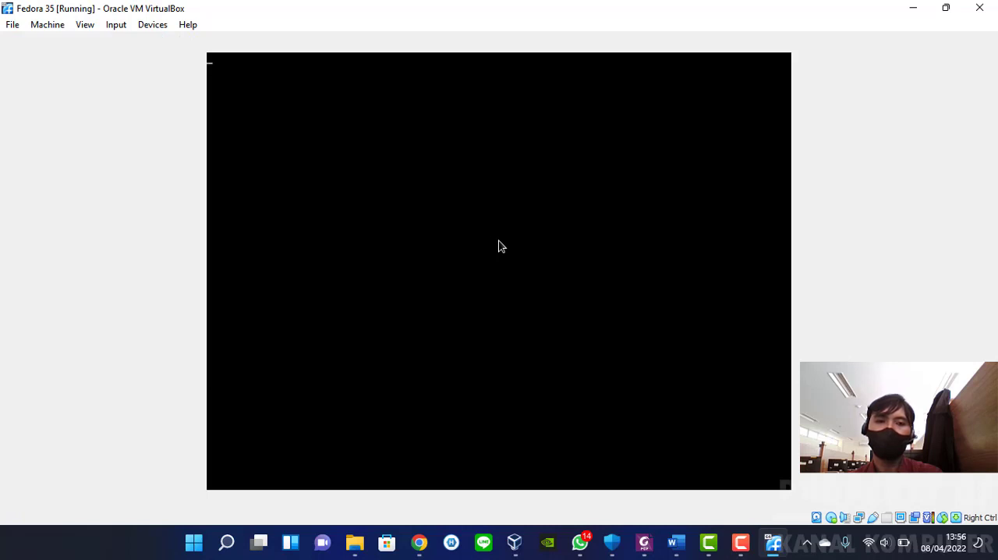
left_click(120, 28)
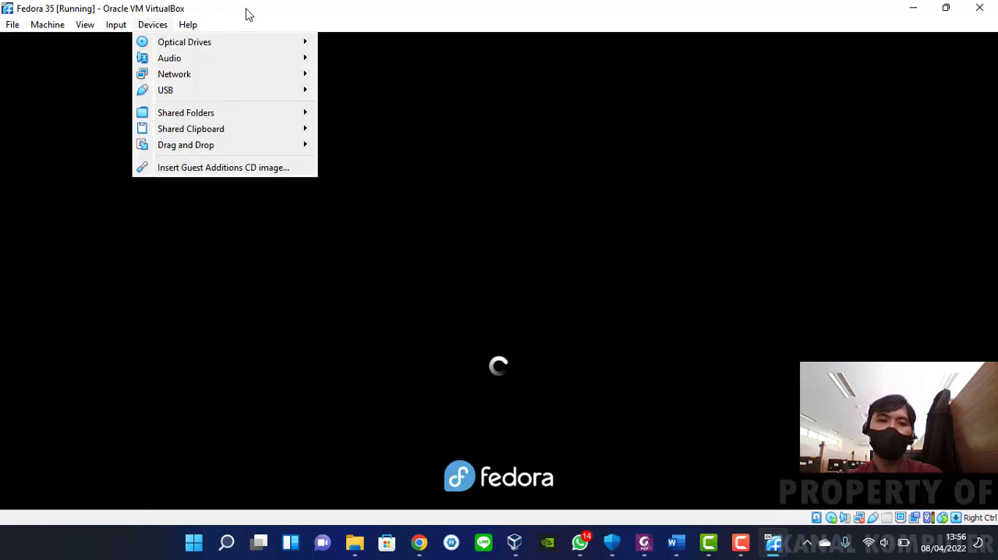
left_click(247, 9)
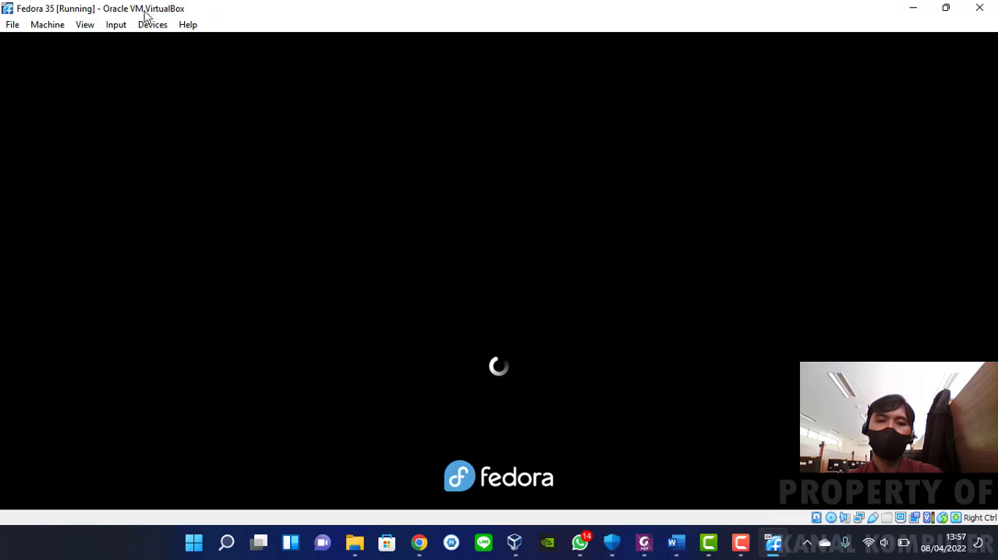
left_click(48, 24)
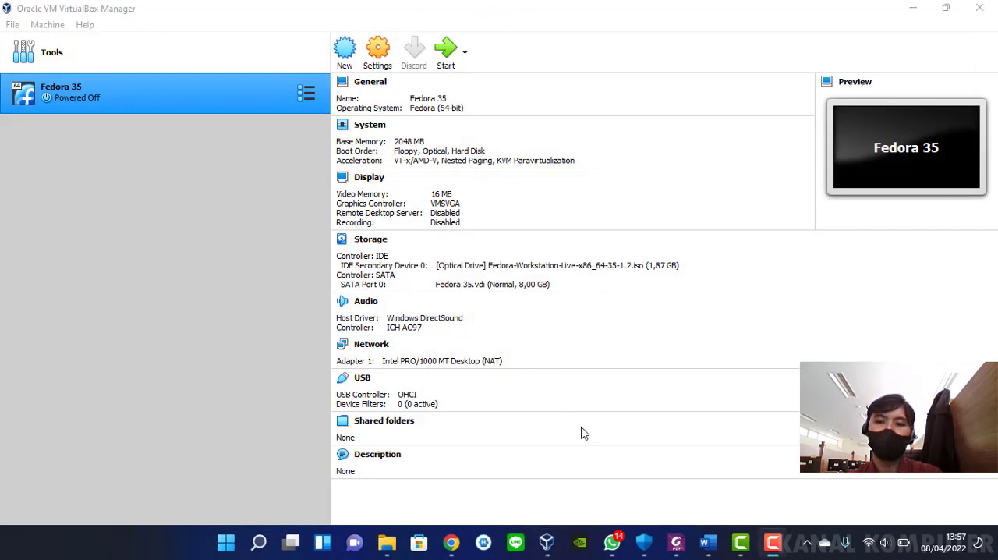
Open the Hard Disk Selector for the Fedora 35.vdi disk on SATA Port 0 in the Fedora 35 machine's storage settings
left_click(371, 60)
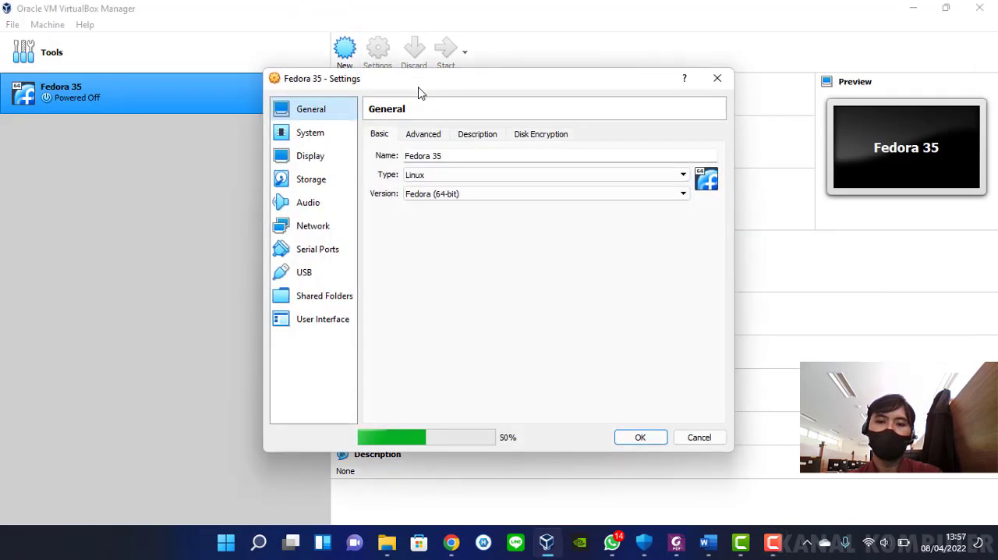
left_click(317, 181)
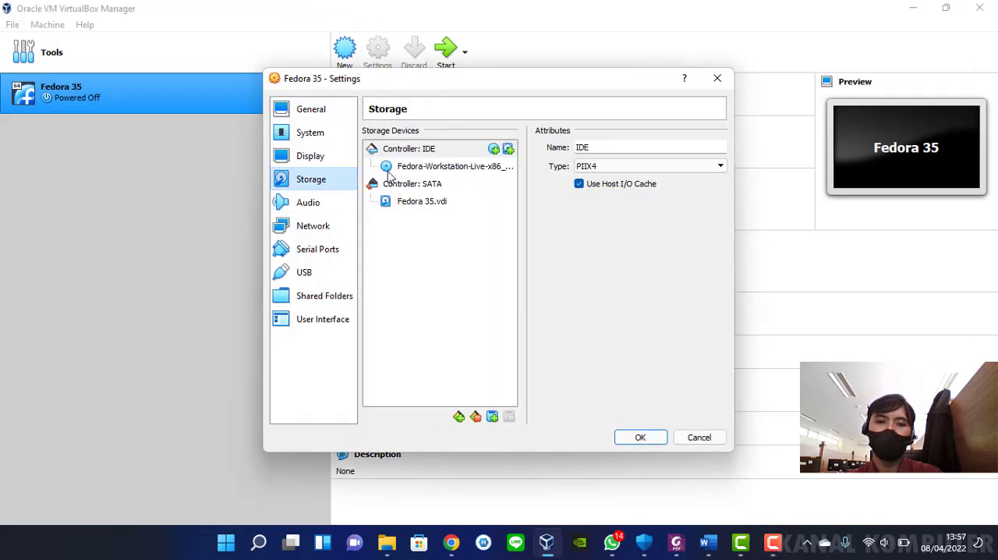
left_click(441, 203)
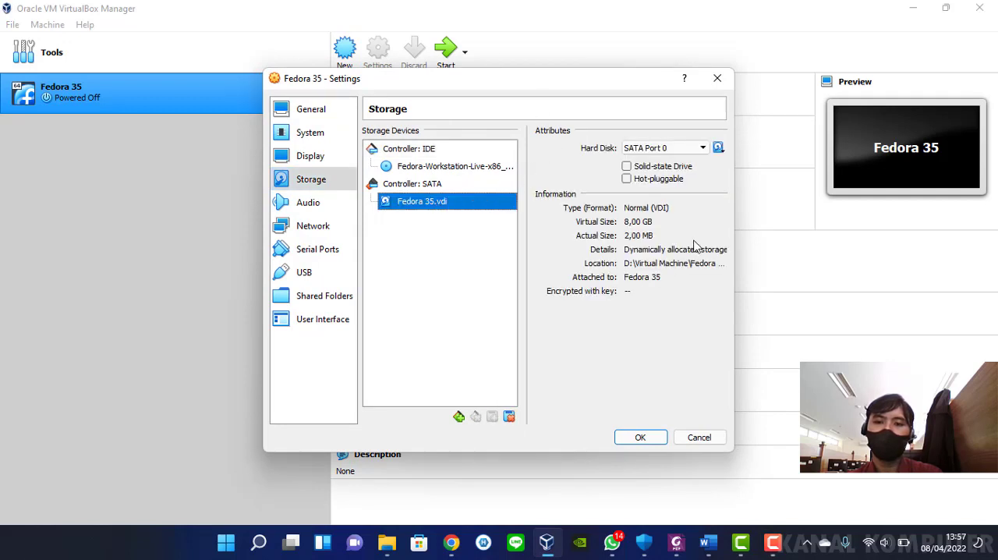
left_click(718, 147)
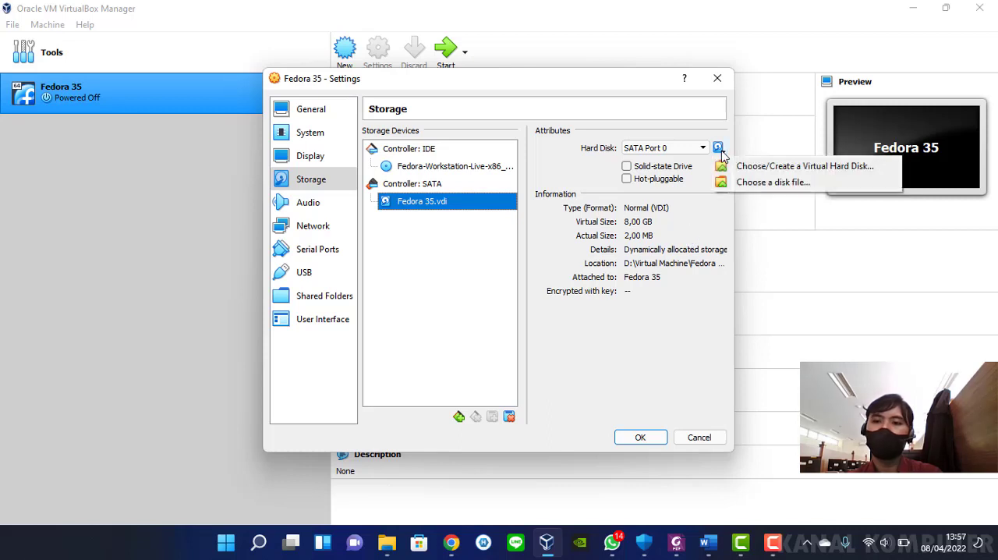
left_click(675, 151)
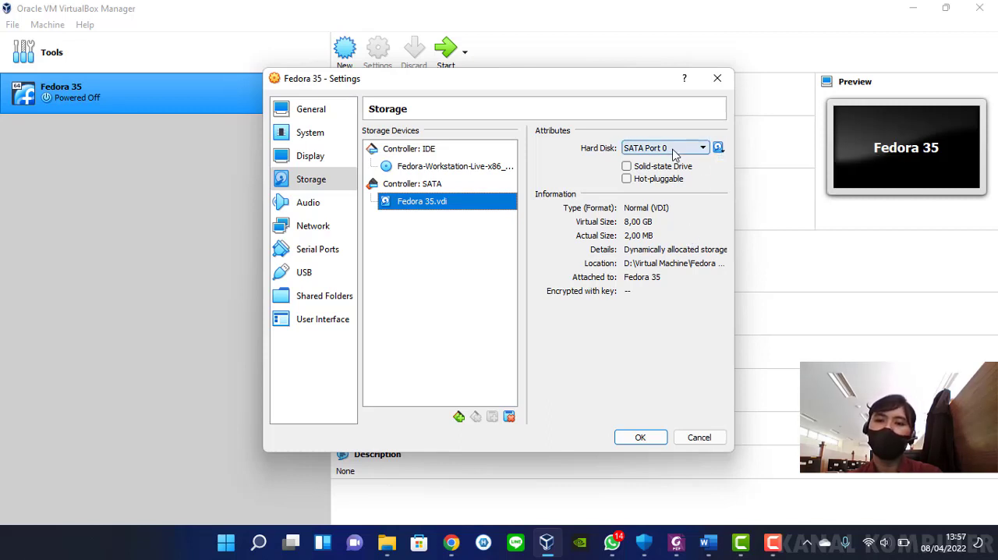
left_click(676, 151)
left_click(677, 156)
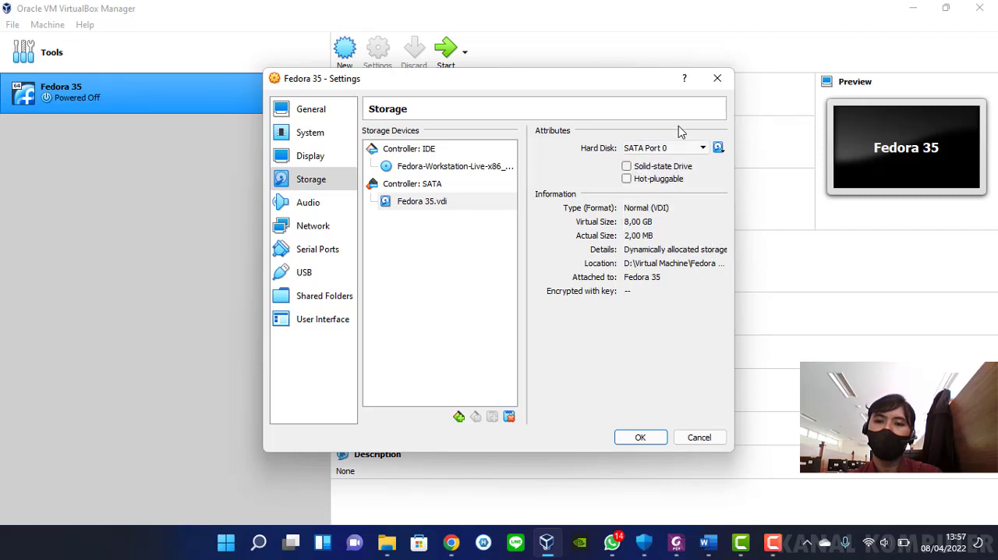
left_click(718, 147)
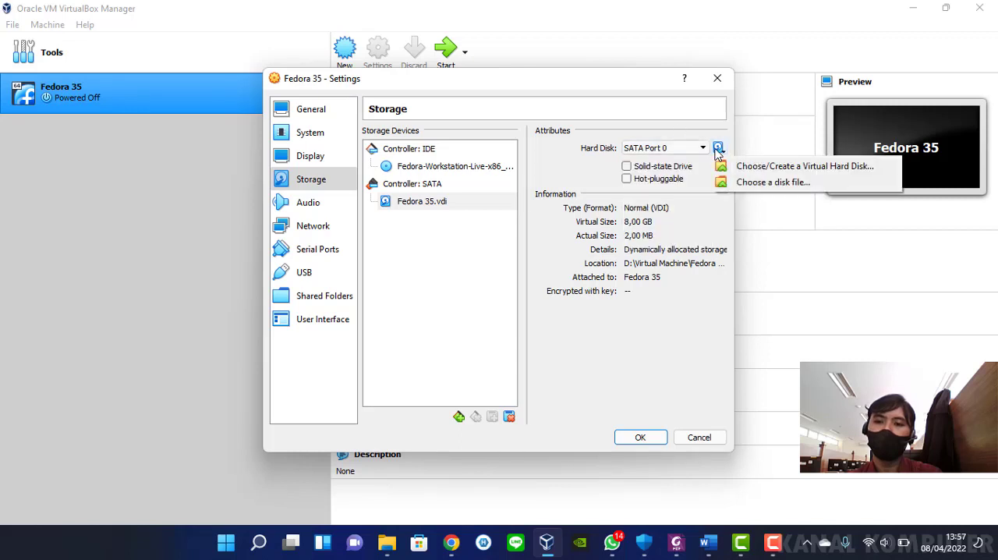
left_click(768, 175)
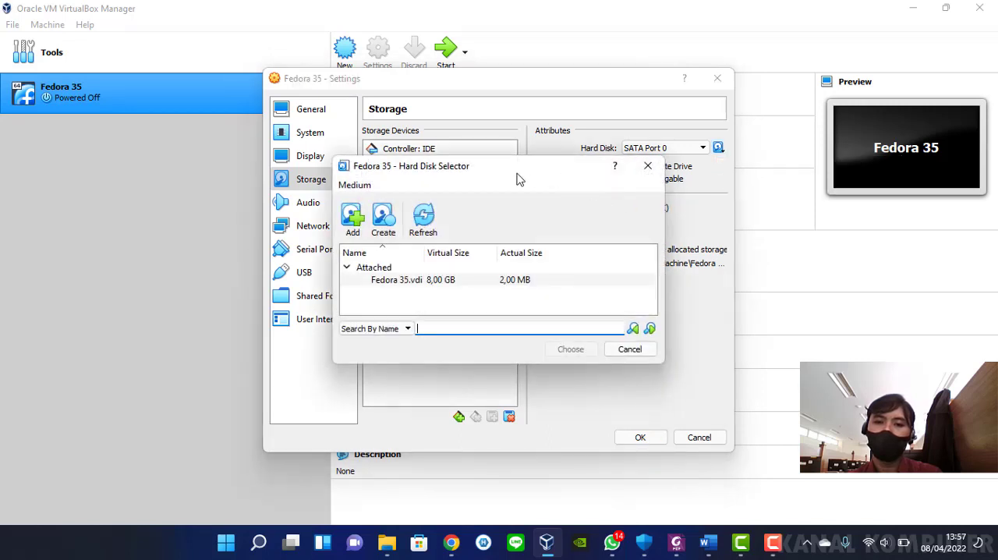
left_click_drag(512, 178, 578, 145)
left_click(541, 245)
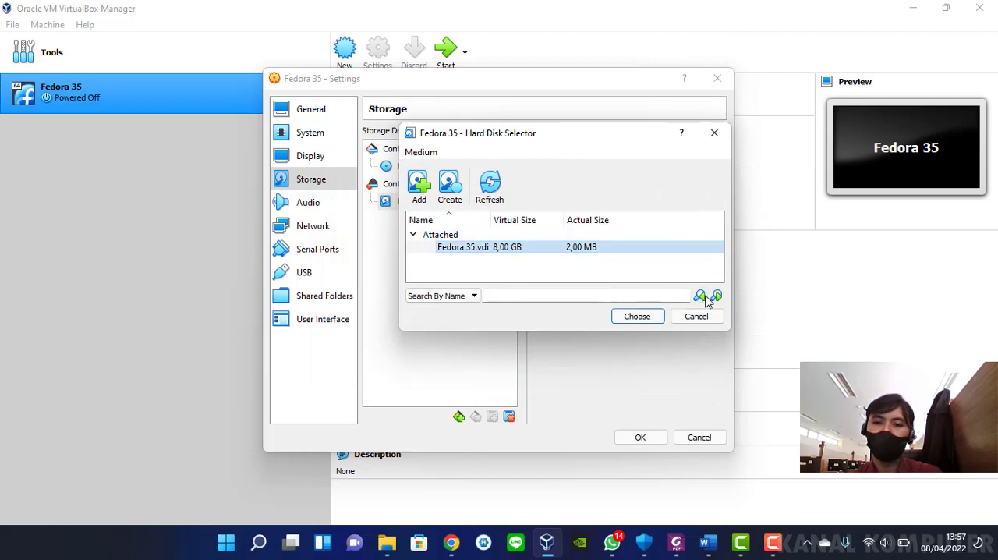
right_click(512, 248)
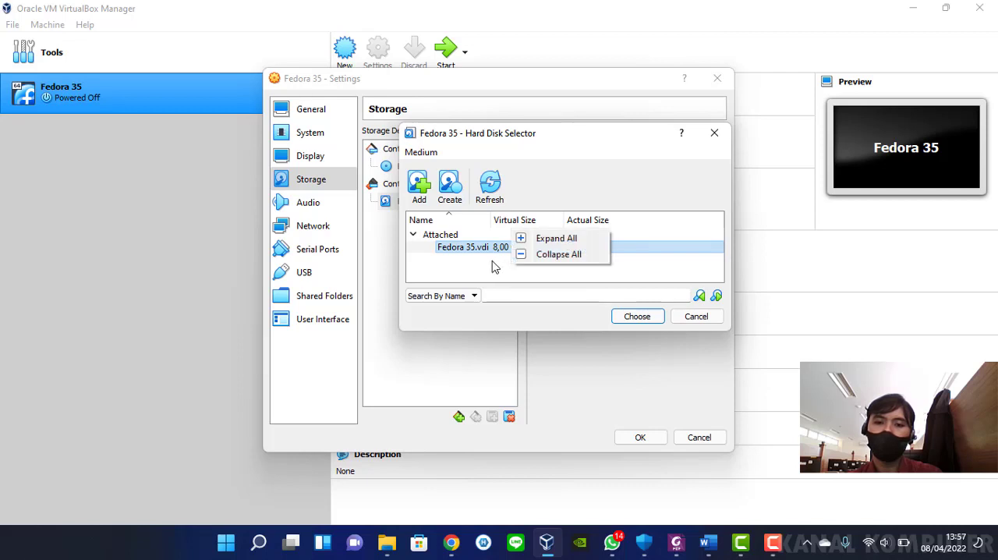
left_click(549, 255)
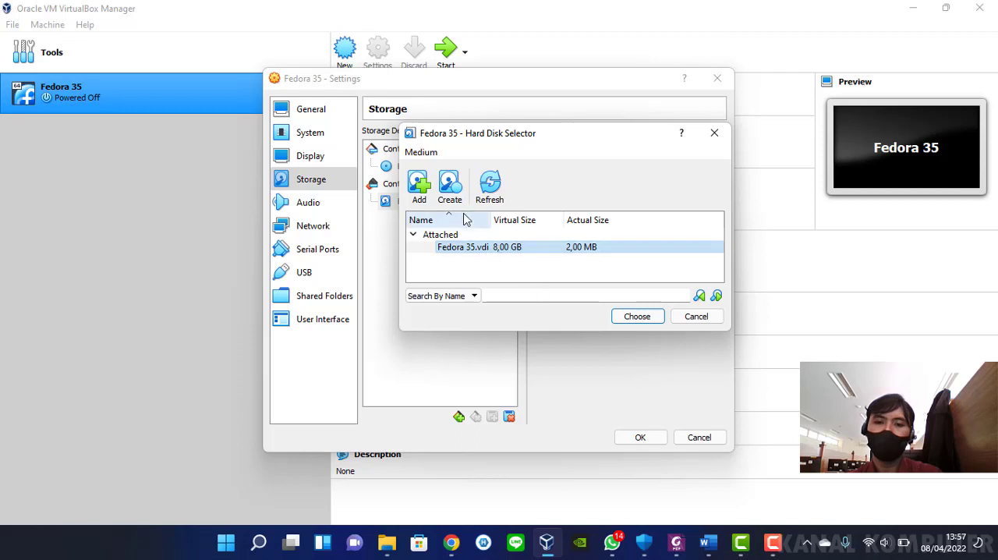
Create a new 10 GB virtual hard disk of type VDI, keeping the suggested file location and the name Fedora 35_1.vdi
left_click(450, 186)
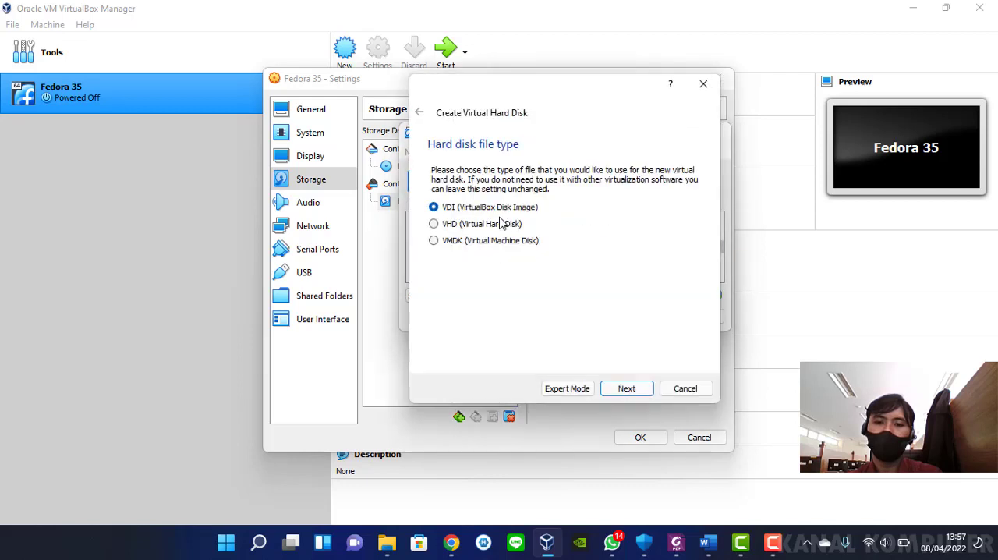
left_click(642, 394)
left_click(632, 388)
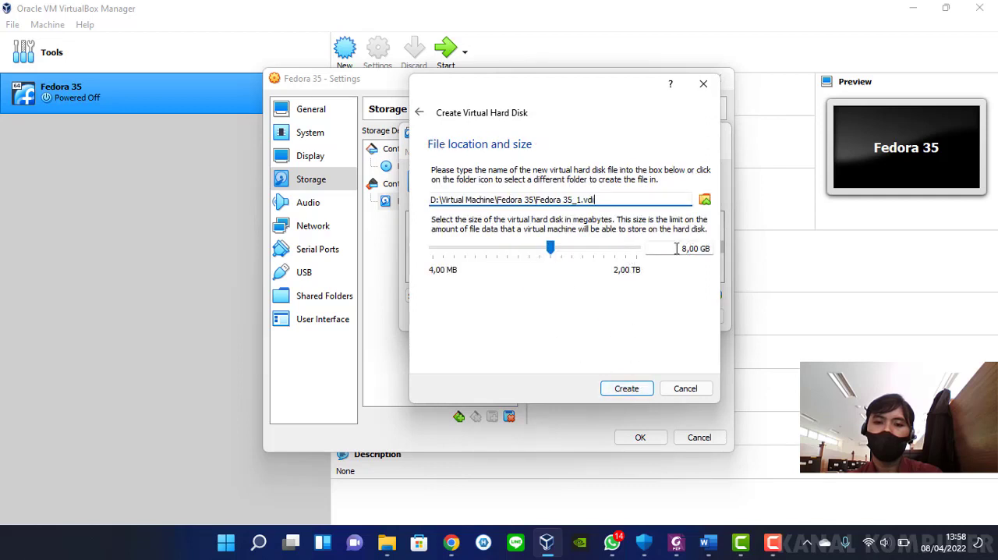
left_click(565, 251)
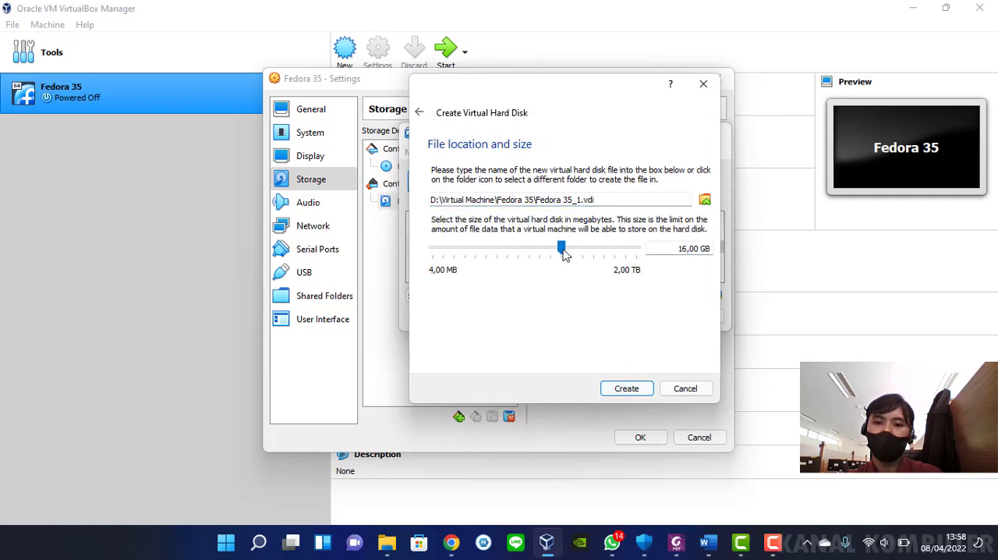
left_click(686, 248)
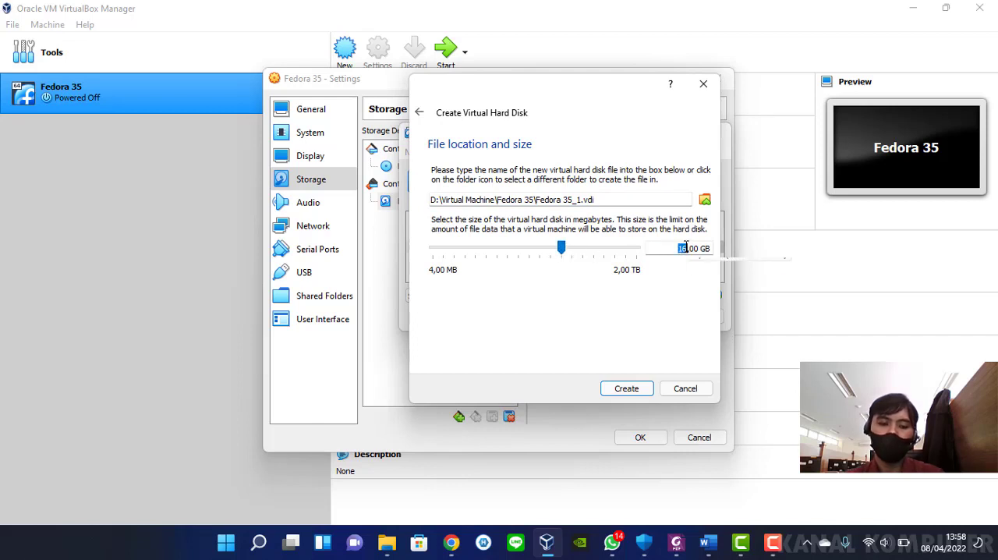
key("BackSpace")
type("0")
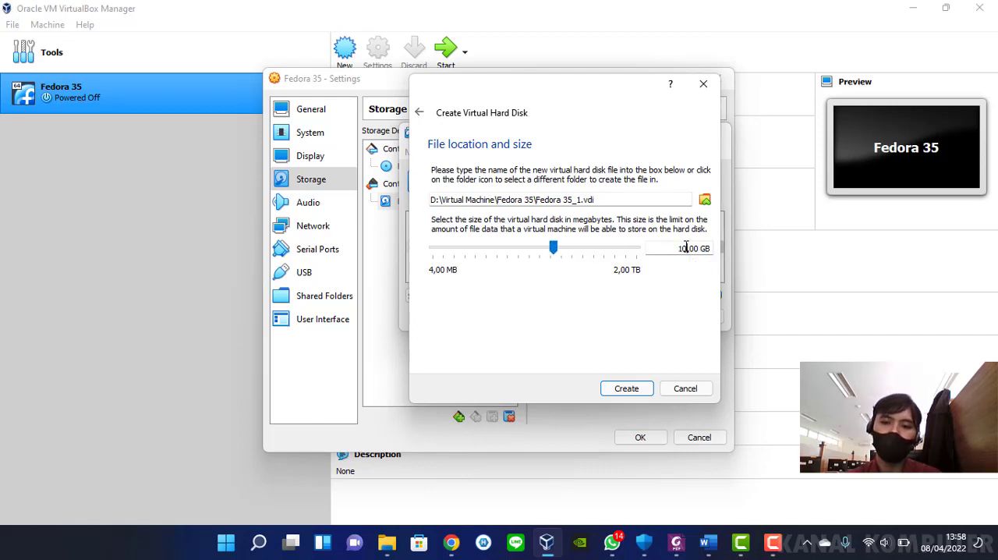
left_click(640, 388)
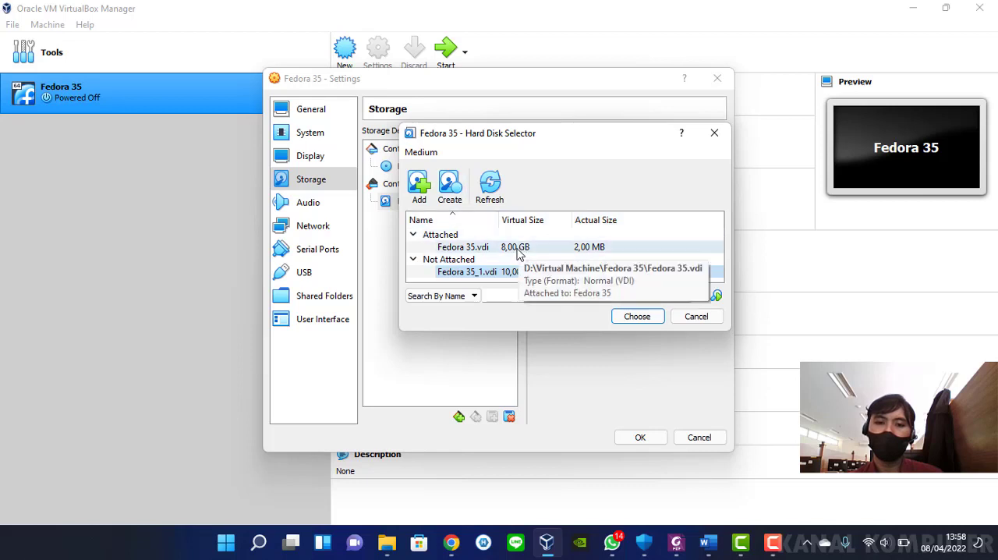
Attach Fedora 35_1.vdi to SATA Port 0 in place of the old disk and save the machine's settings
left_click(647, 316)
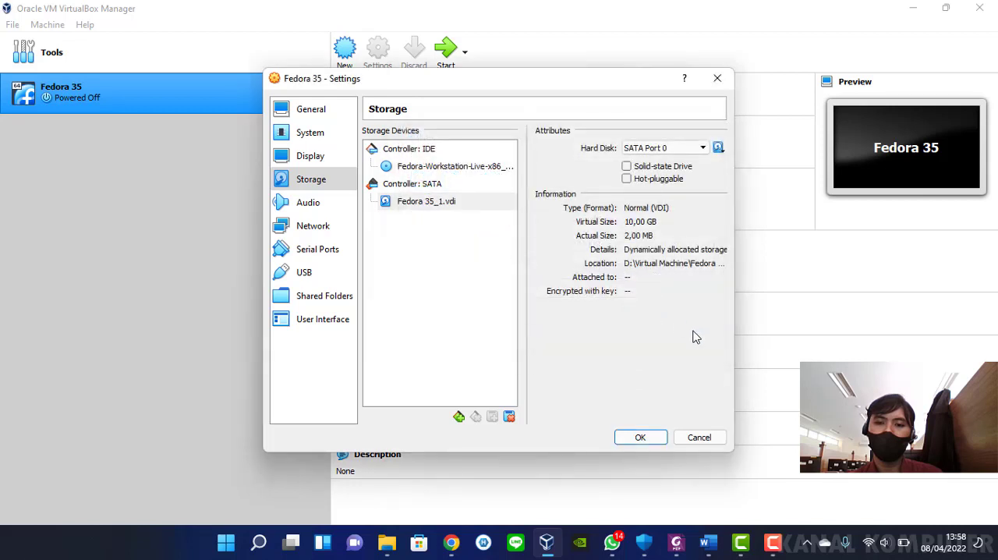
left_click(428, 202)
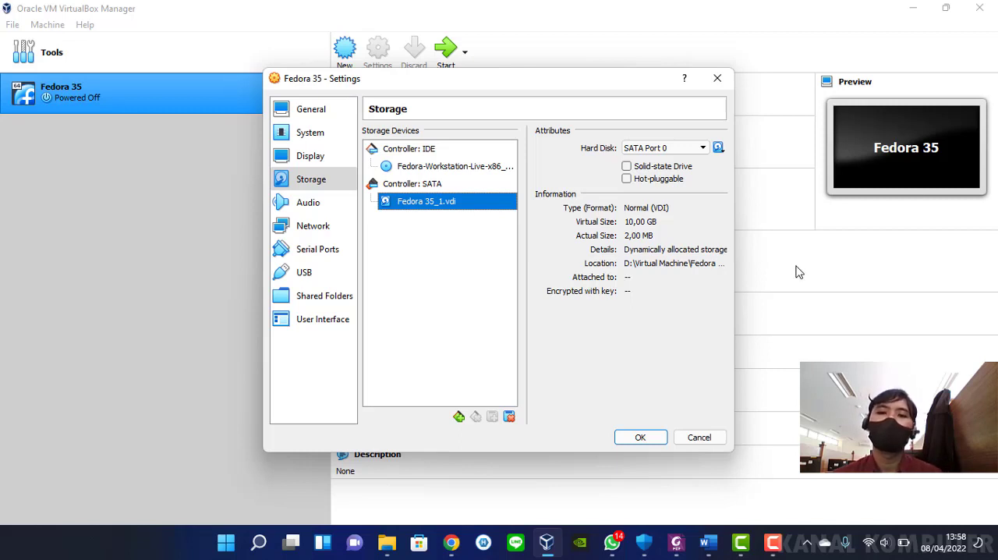
left_click_drag(588, 78, 594, 36)
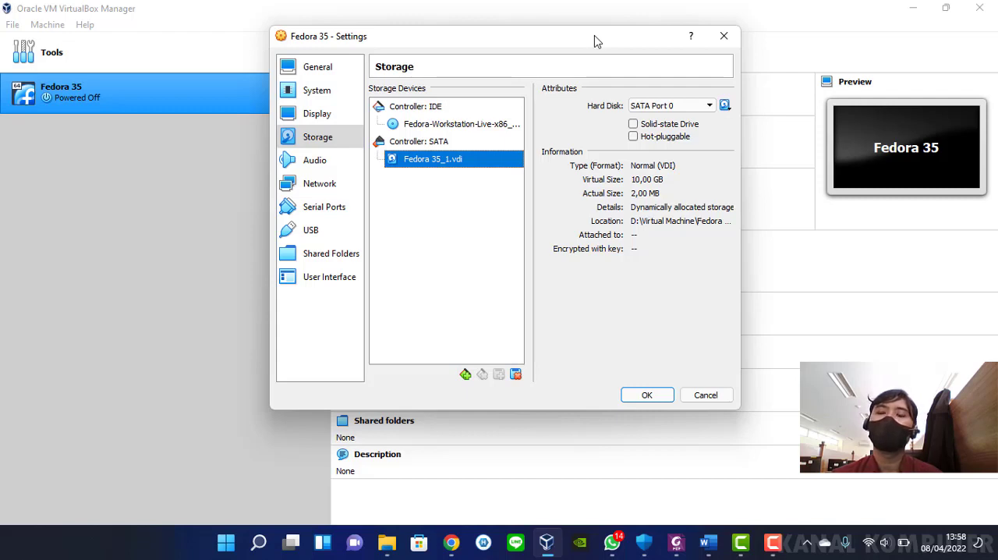
left_click_drag(594, 36, 618, 29)
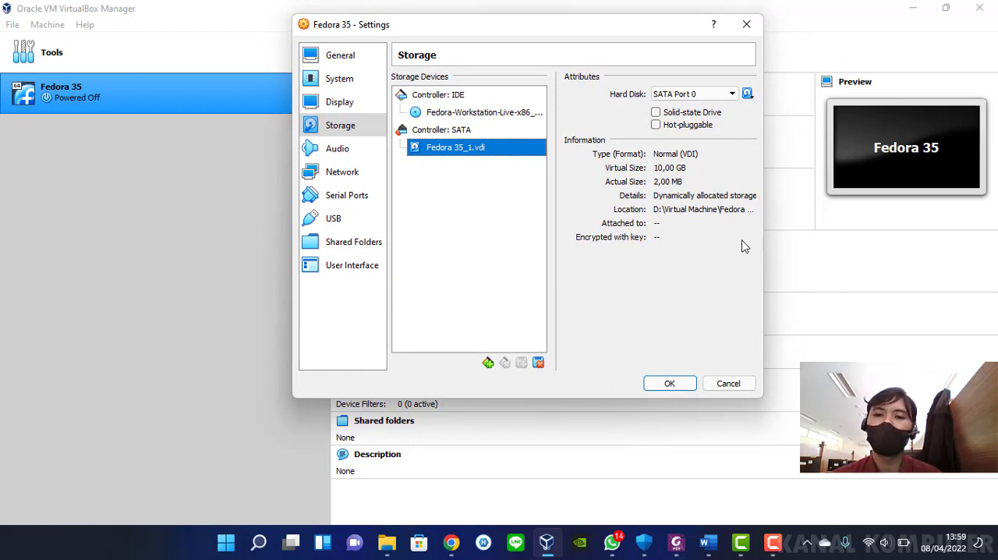
left_click(671, 383)
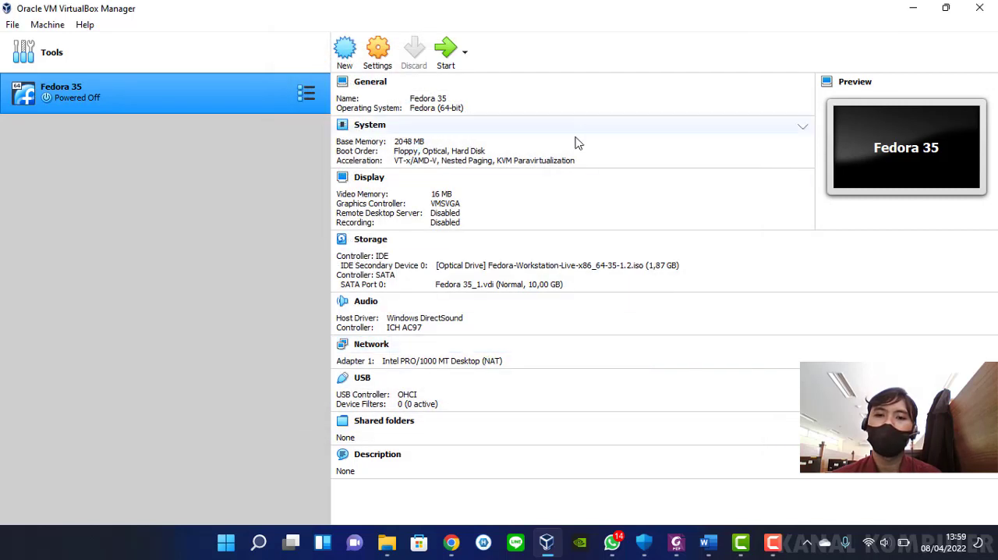
Start the Fedora 35 machine with a normal start and boot the Start Fedora-Workstation-Live 35 entry
left_click(466, 52)
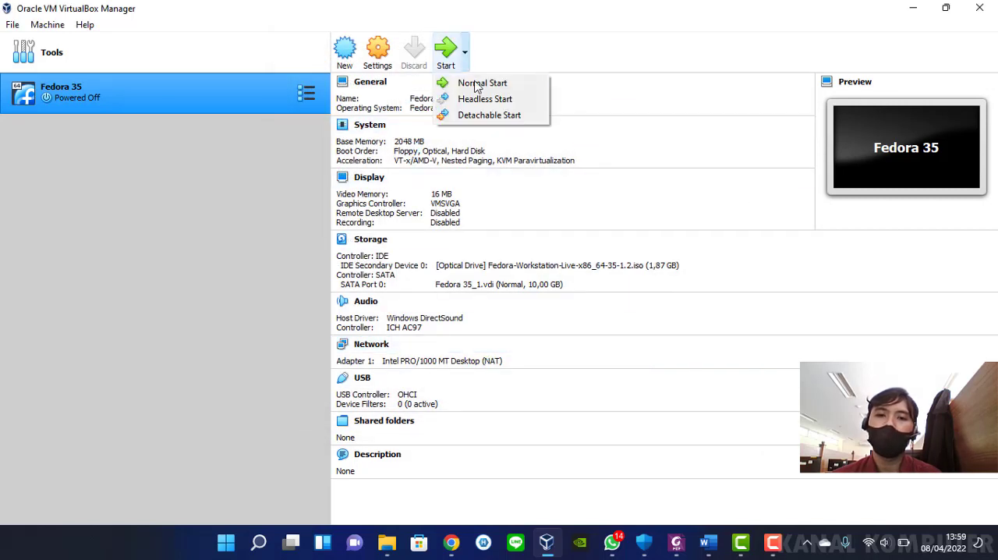
left_click(480, 82)
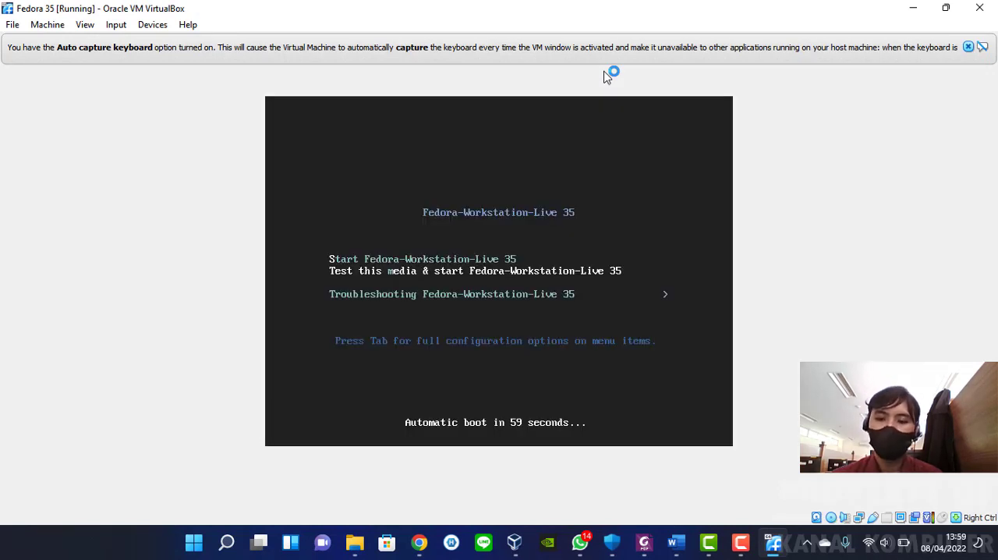
key("Down")
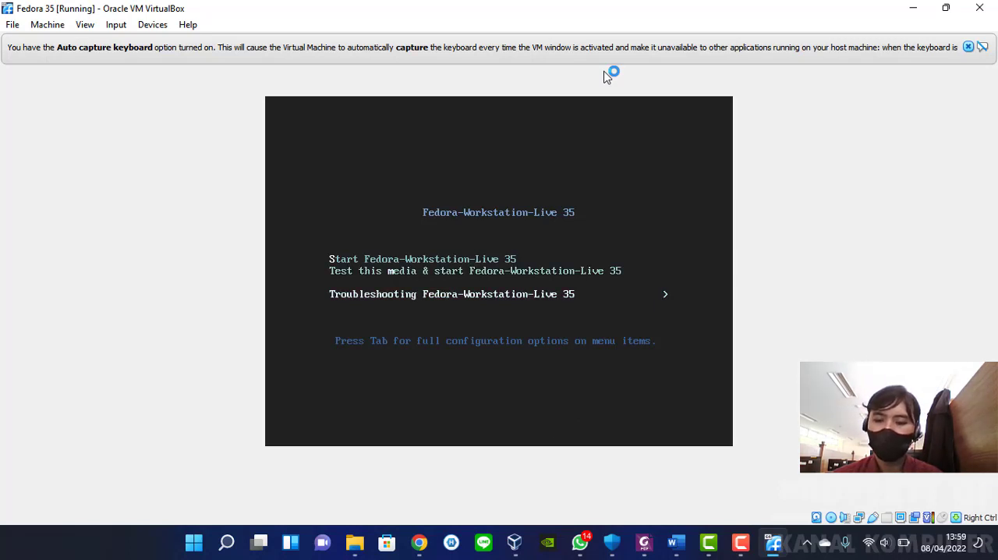
key("Up")
key("Up")
key("Down")
key("Down")
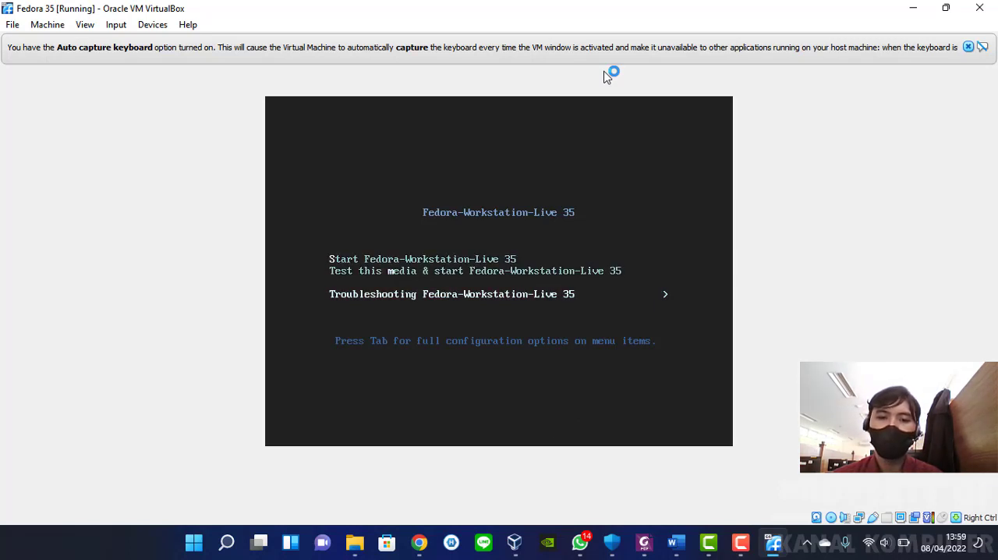
key("Up")
key("Up")
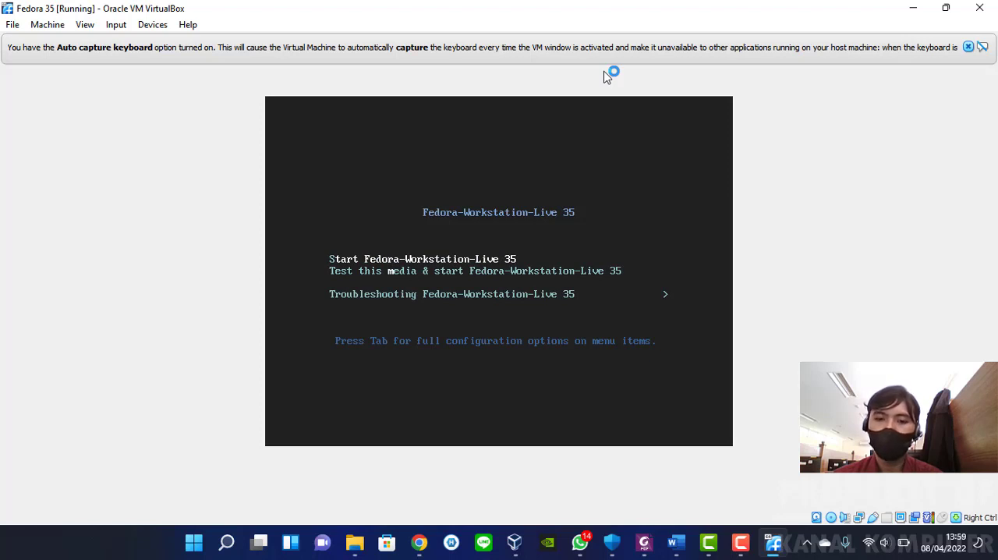
key("Down")
key("Up")
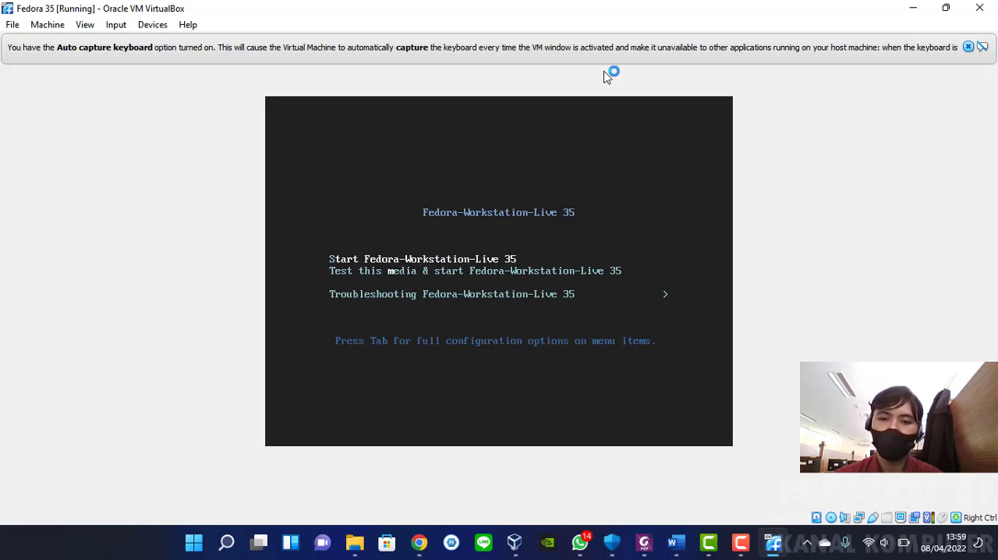
key("Return")
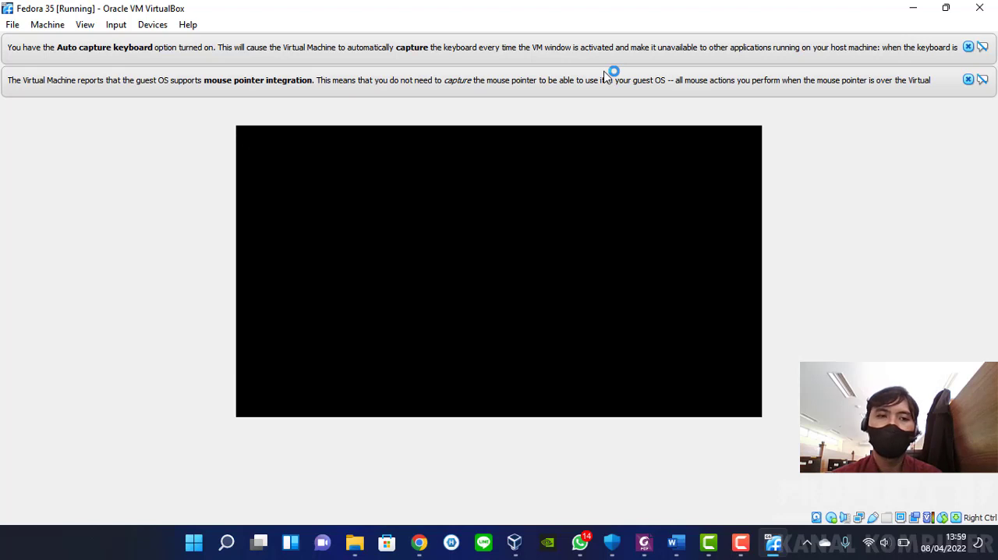
left_click(967, 79)
left_click(969, 48)
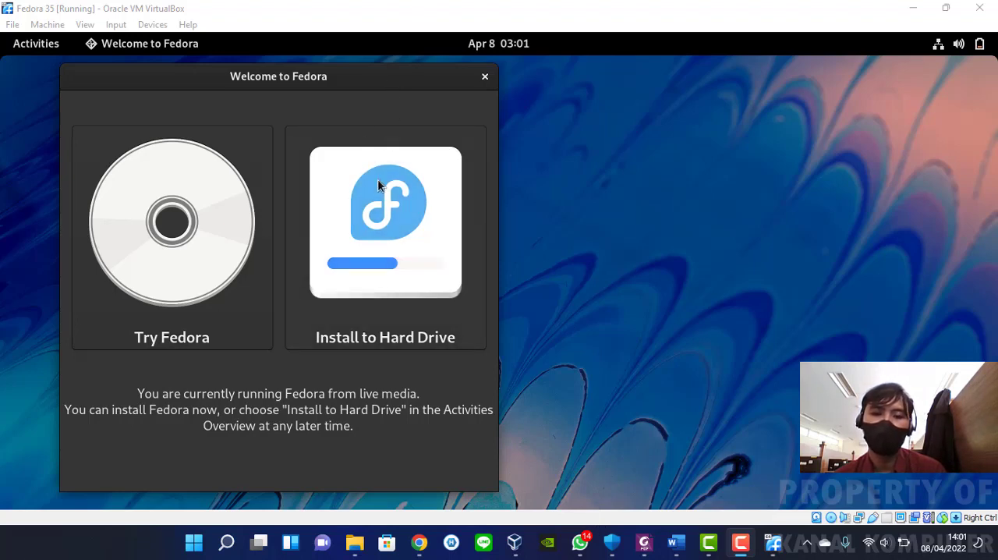
Launch the Install to Hard Drive installer and continue with English (United States) as the installation language
left_click(436, 195)
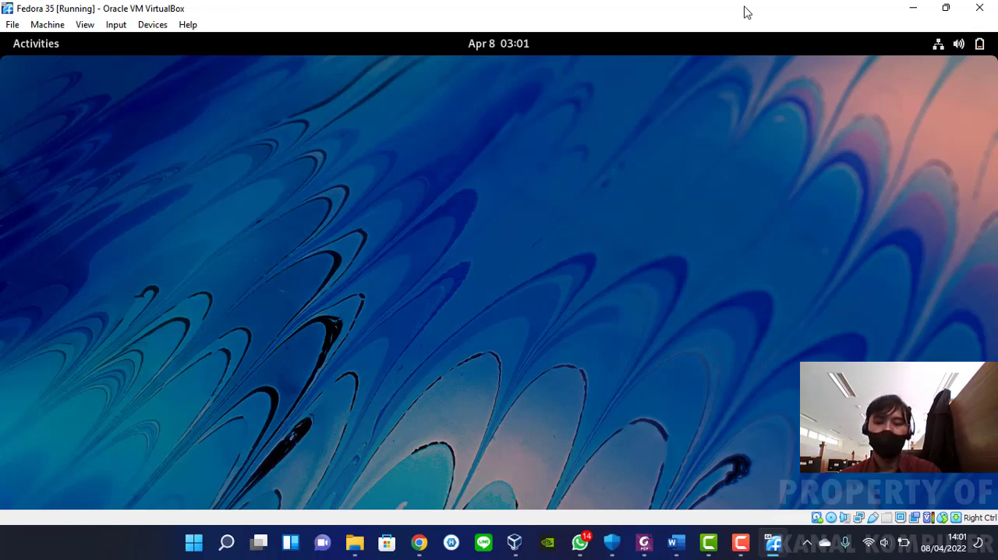
left_click(604, 519)
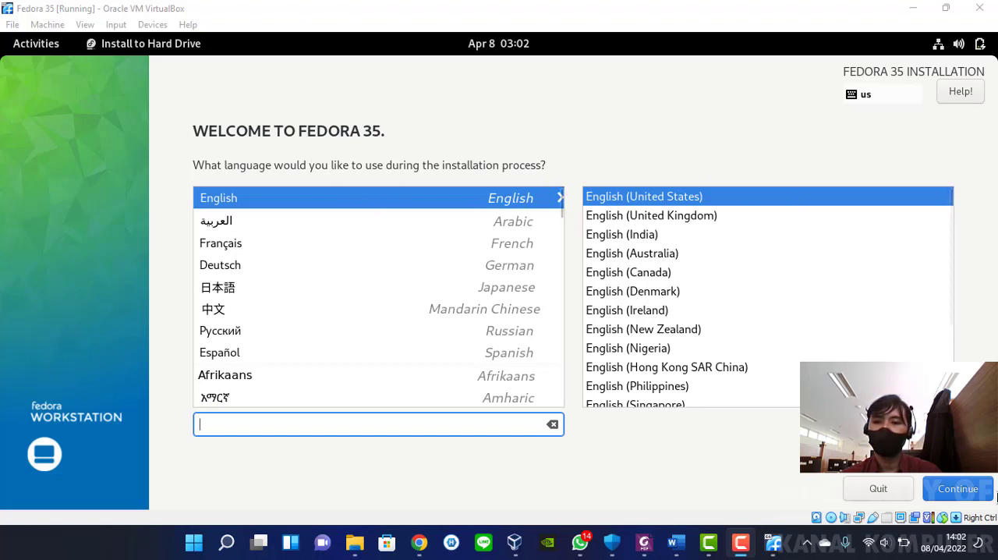
left_click(963, 490)
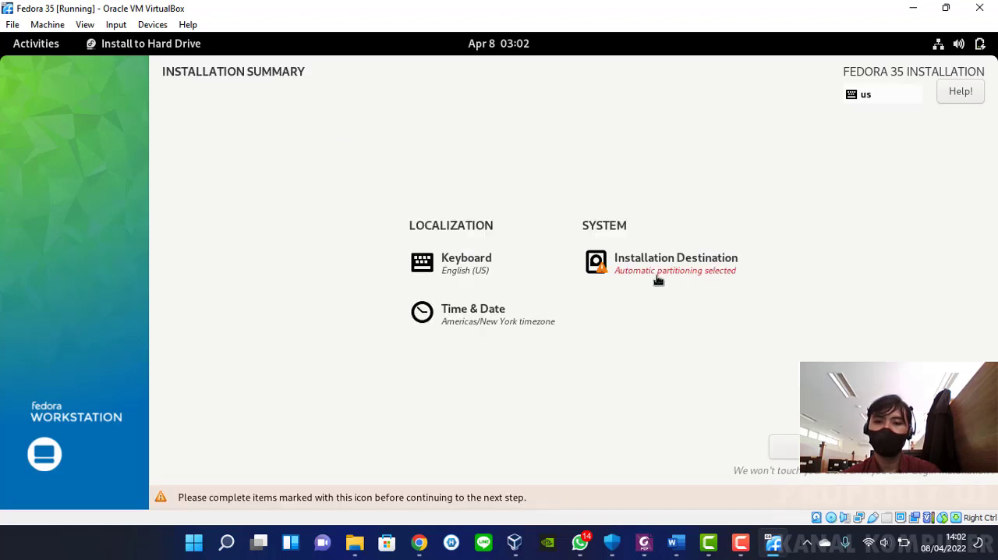
Choose the 10 GiB ATA VBOX HARDDISK as the installation destination with automatic storage configuration and confirm it
left_click(601, 267)
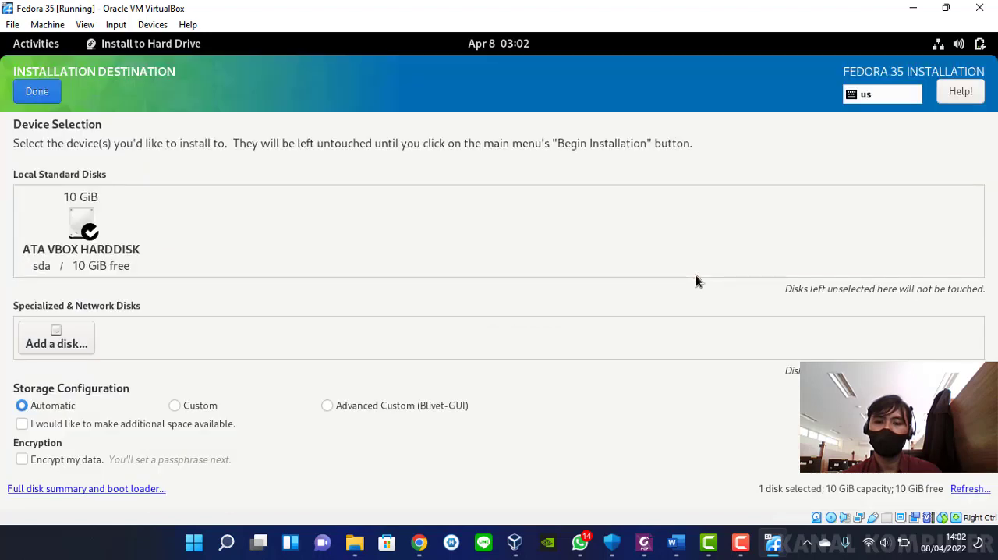
left_click(94, 228)
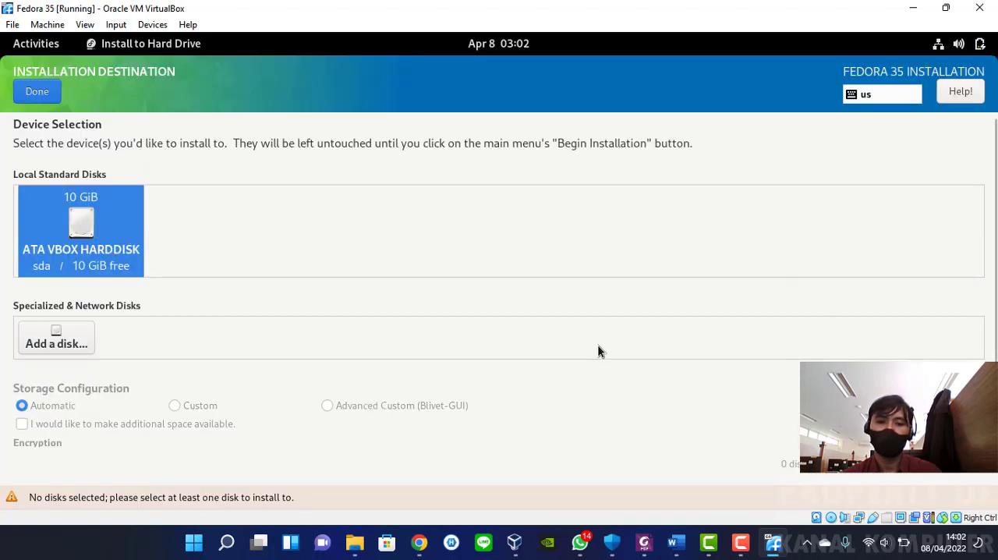
left_click(84, 234)
left_click(84, 234)
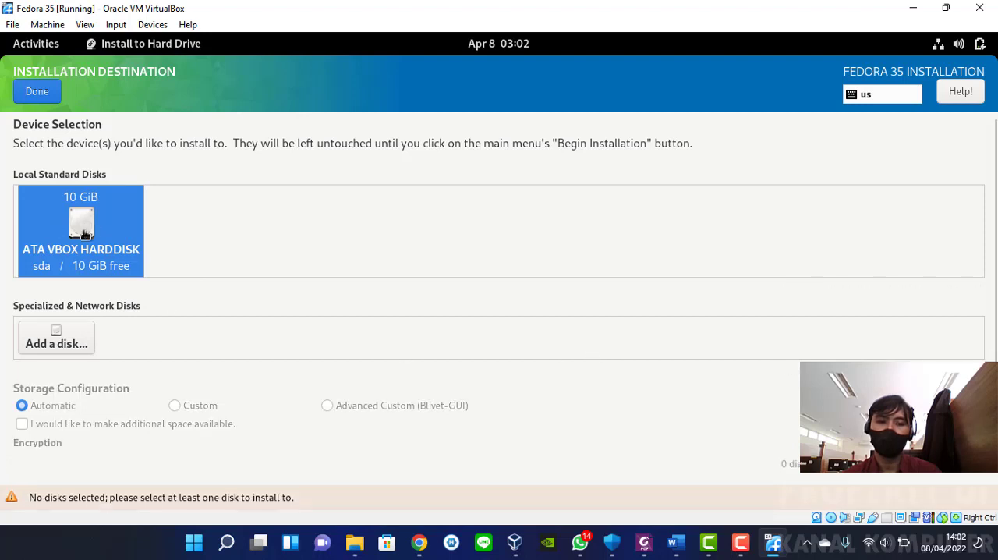
left_click(85, 234)
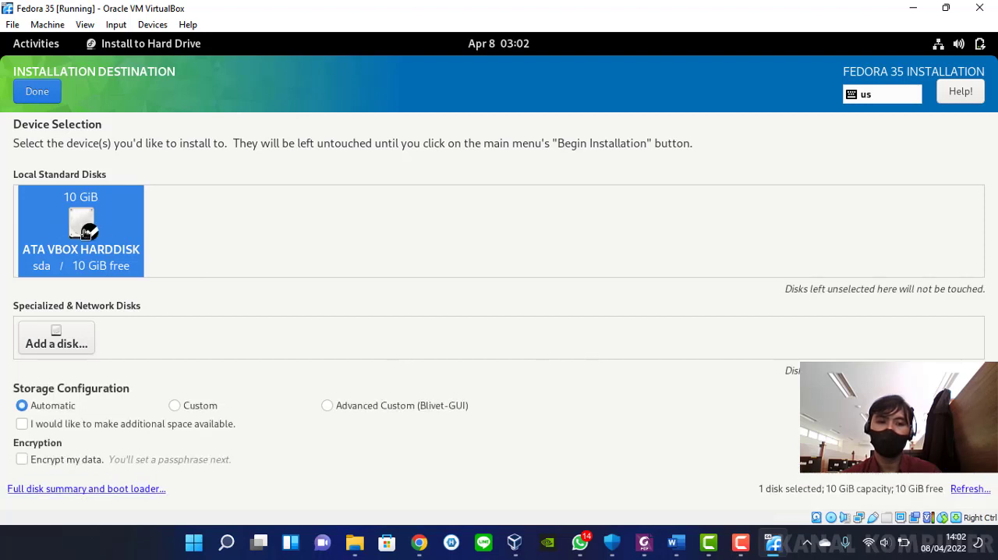
left_click(32, 92)
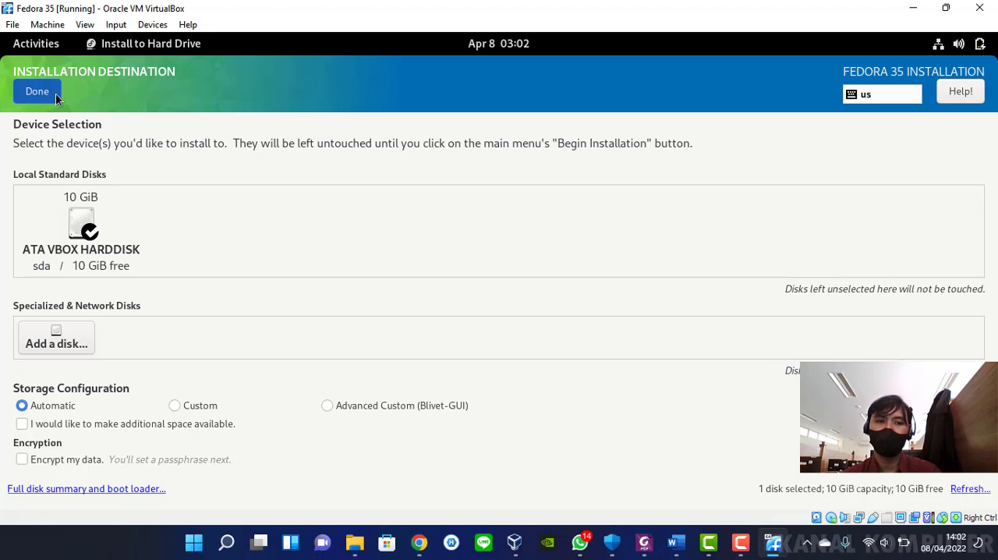
left_click(33, 92)
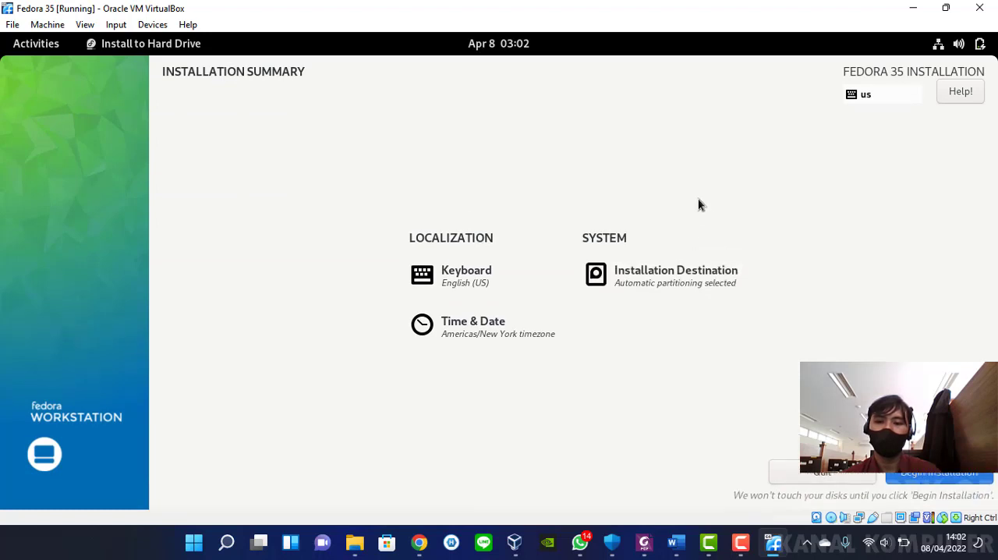
Set the time zone to Asia/Jakarta and begin the Fedora 35 installation
left_click(485, 326)
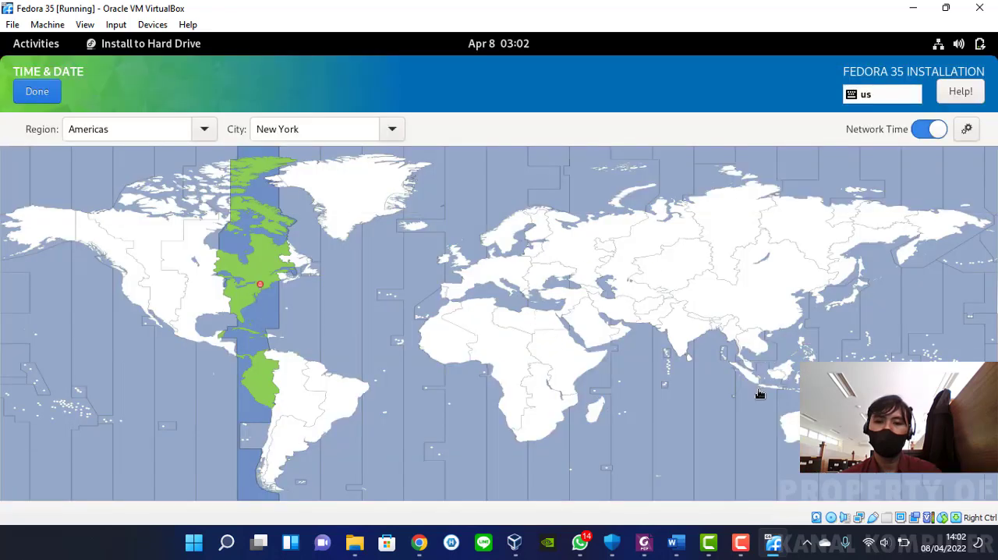
left_click(767, 394)
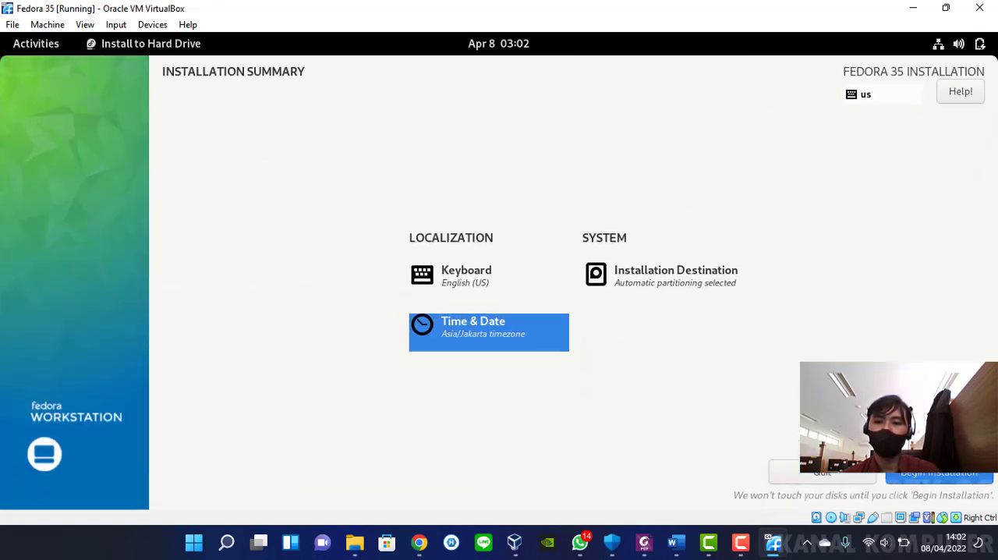
left_click(942, 474)
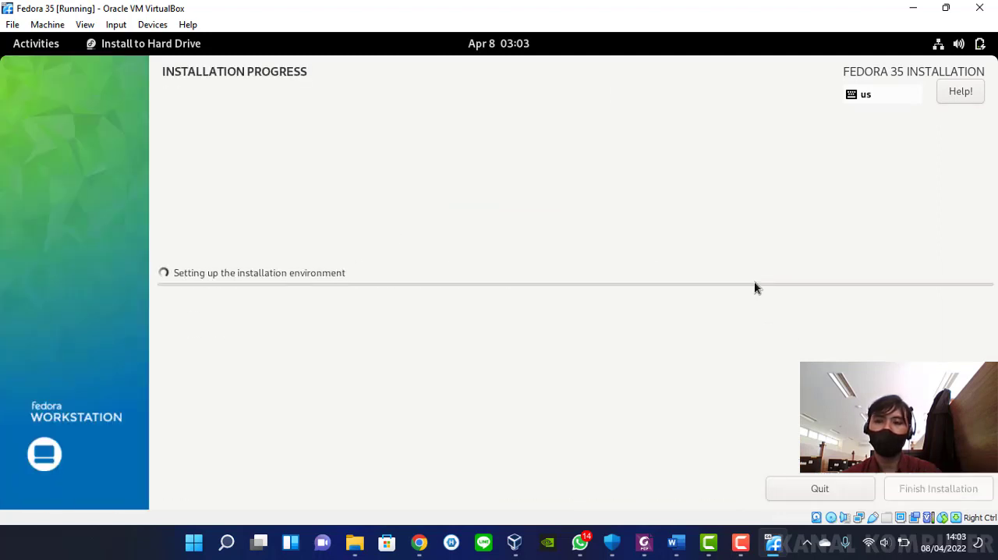
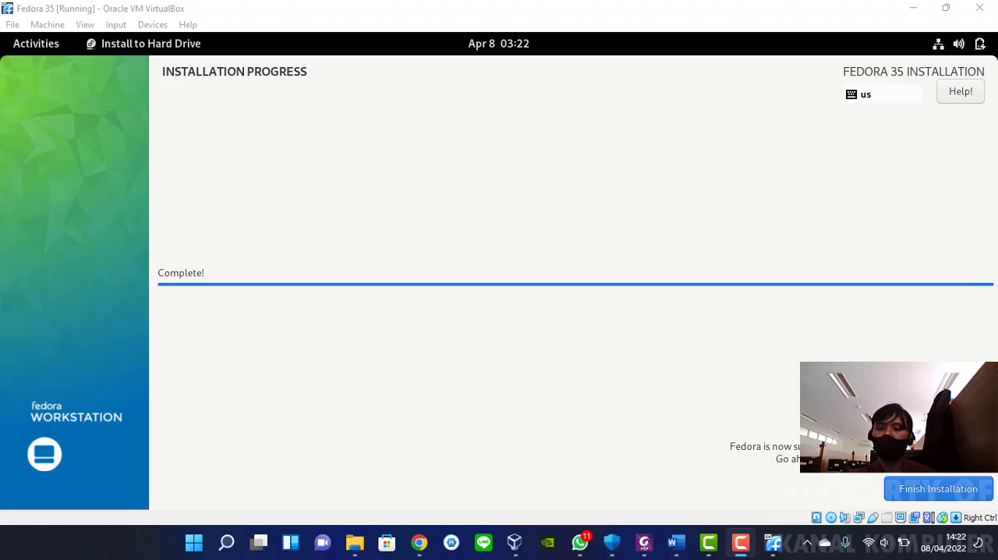
Finish the Fedora 35 installation and close the installer
left_click(895, 489)
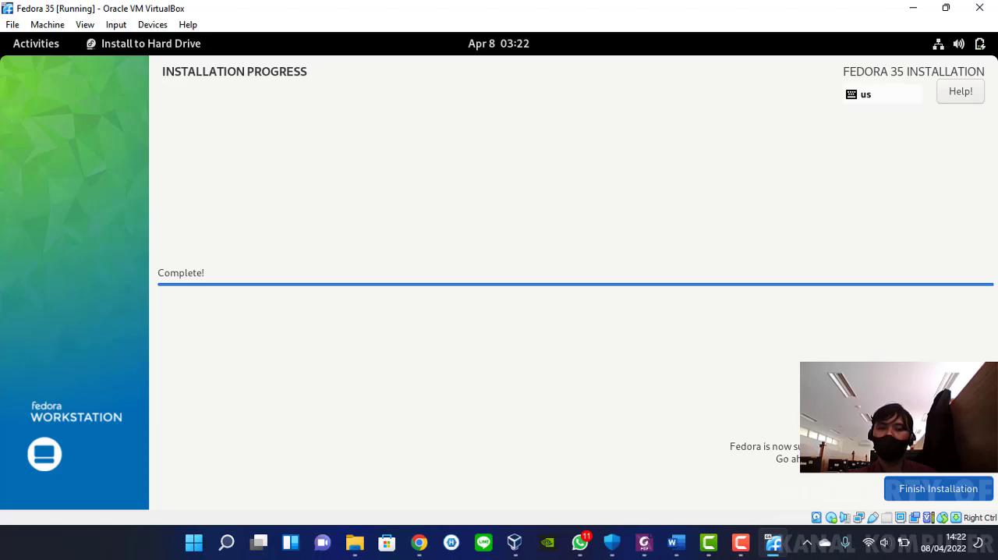
left_click(934, 487)
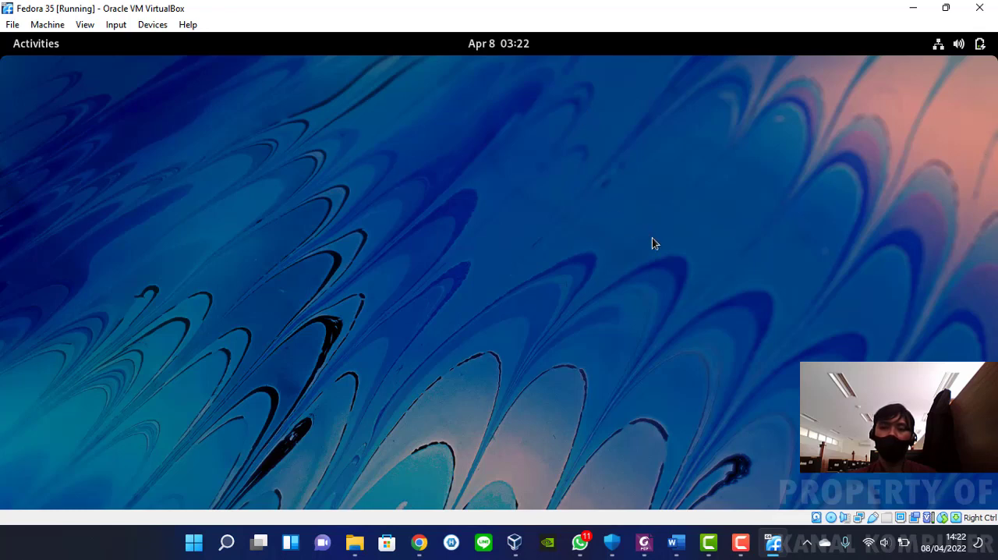
left_click(50, 48)
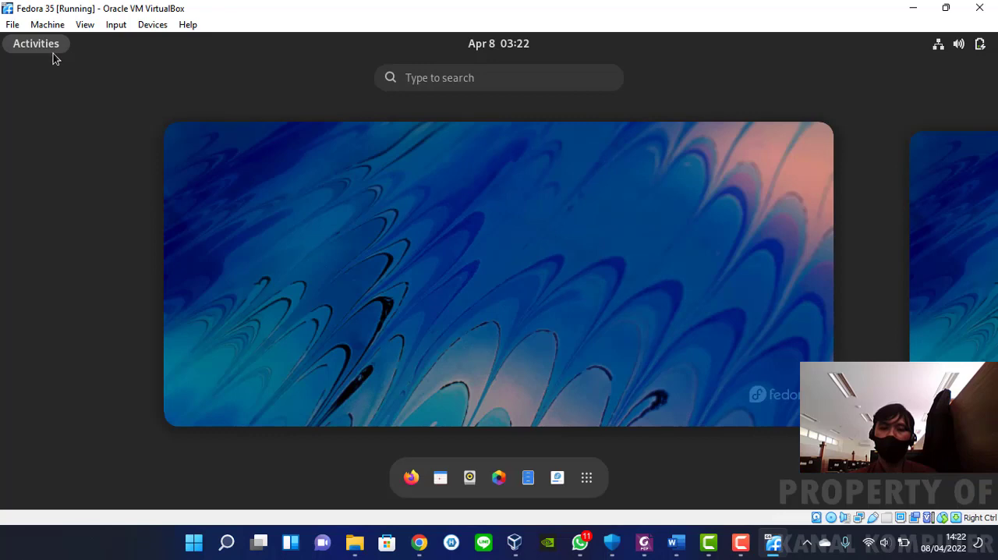
left_click(610, 194)
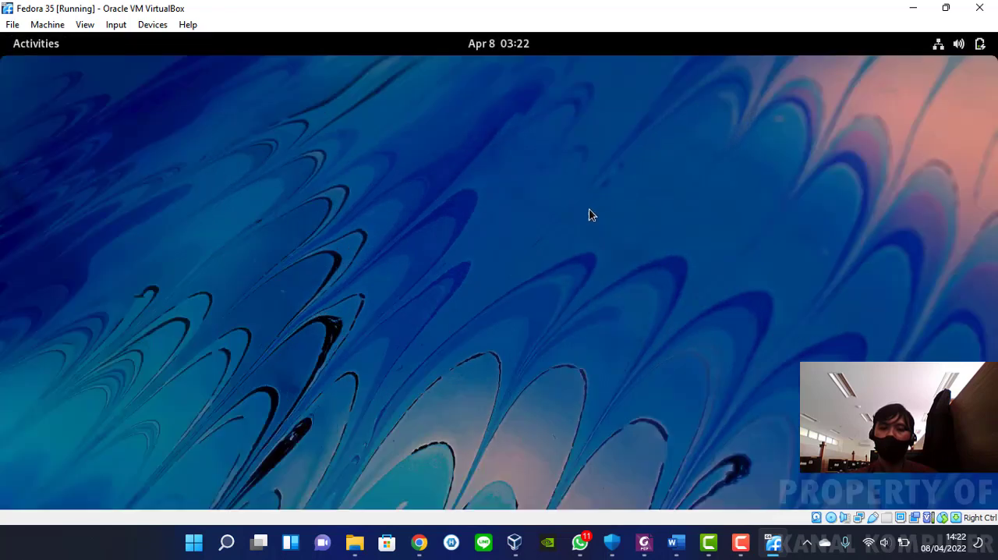
left_click(980, 45)
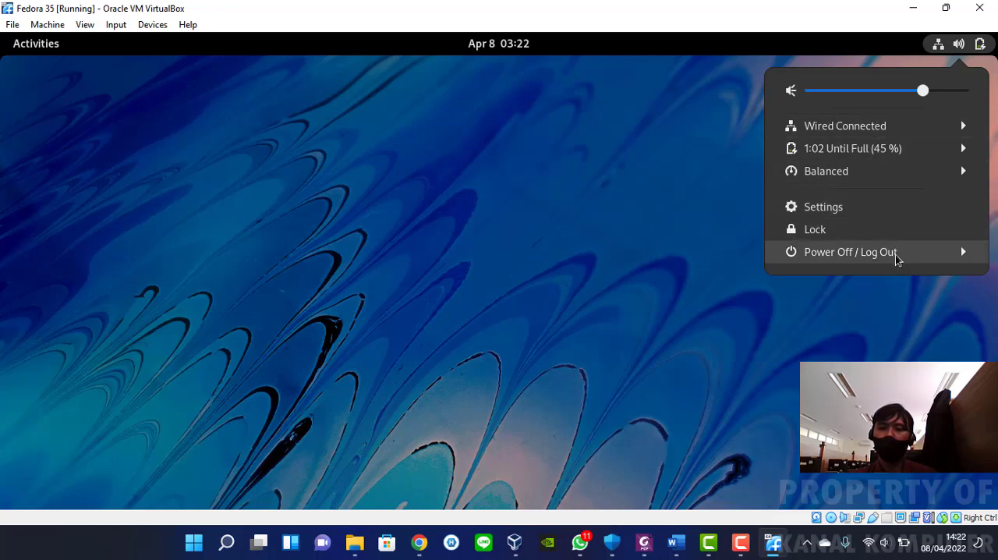
left_click(344, 114)
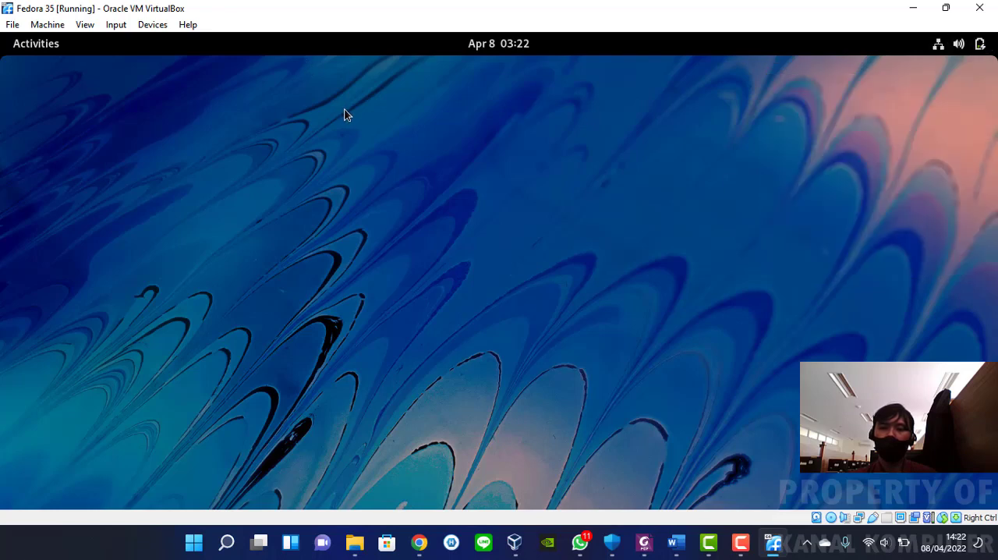
Try to remove the Fedora-Workstation-Live-x86_64-35-1.2.iso disk from the running machine's virtual optical drive, declining the forced unmount
left_click(153, 25)
mouse_move(200, 45)
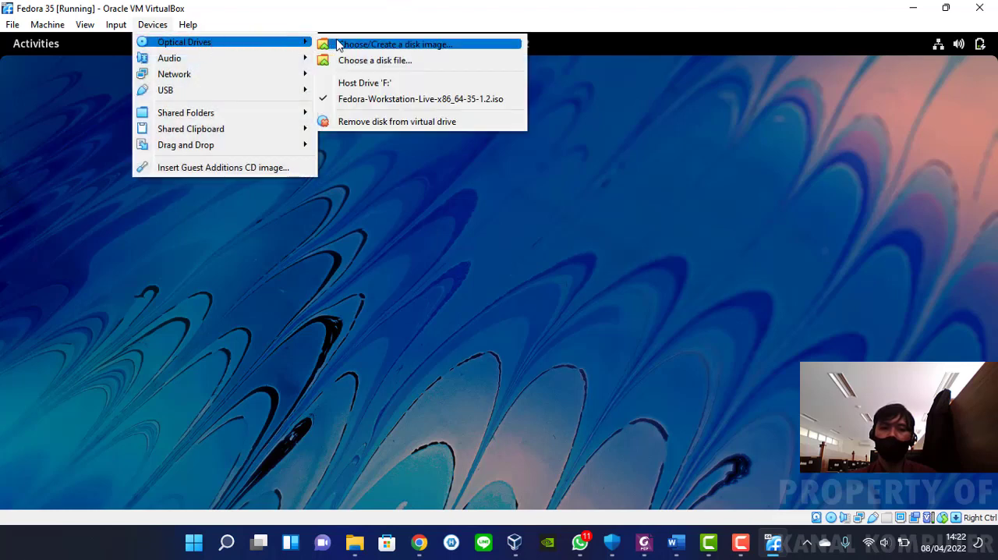
left_click(383, 122)
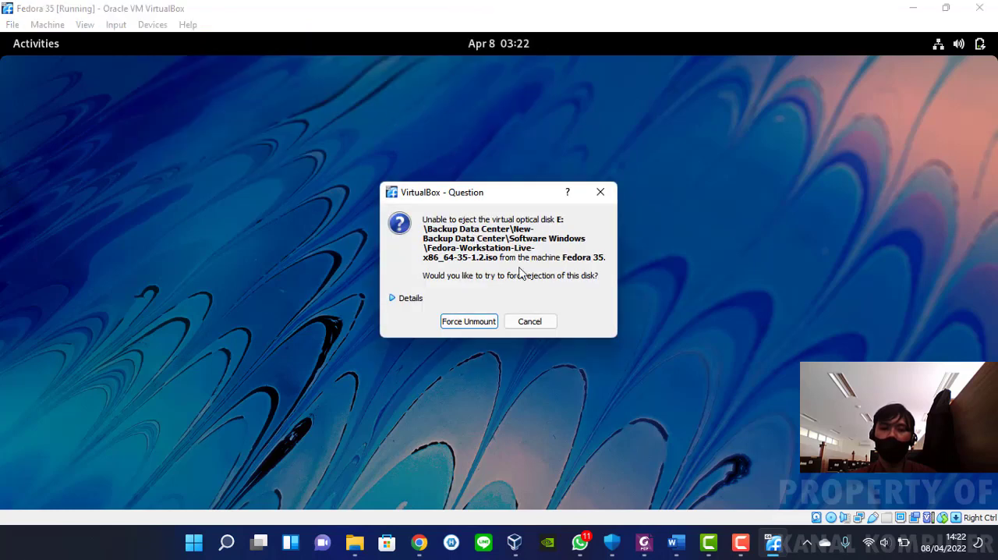
left_click(538, 320)
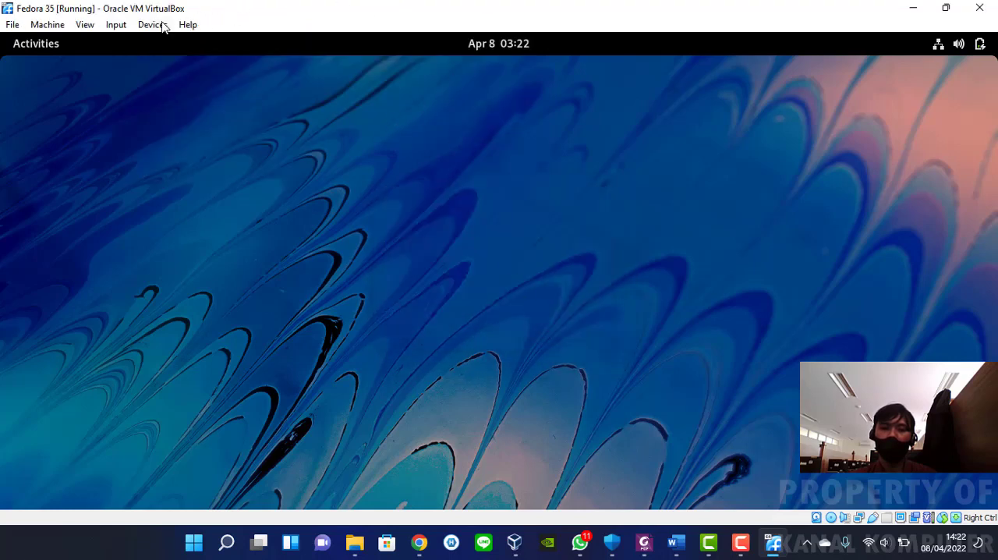
Power off the Fedora live session and confirm the shutdown
left_click(955, 45)
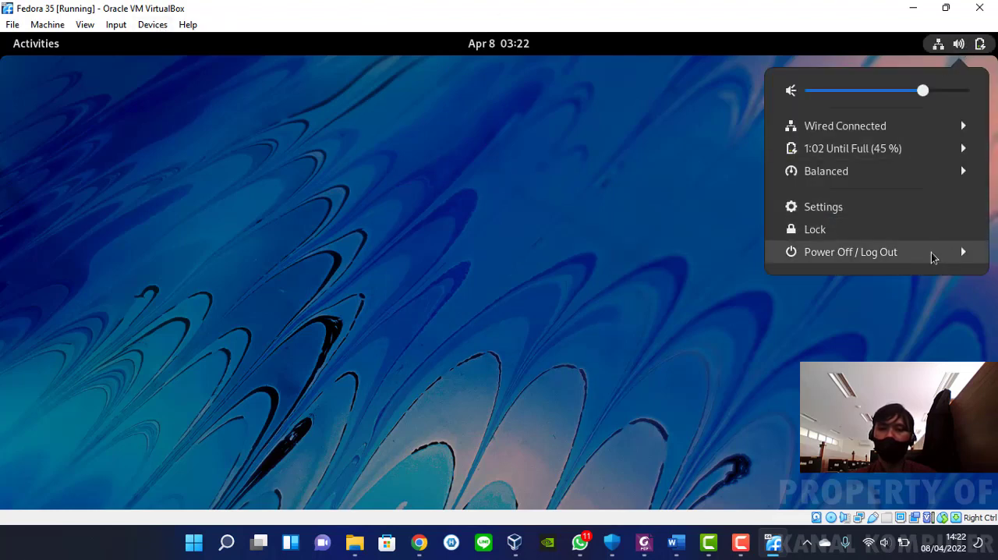
left_click(931, 252)
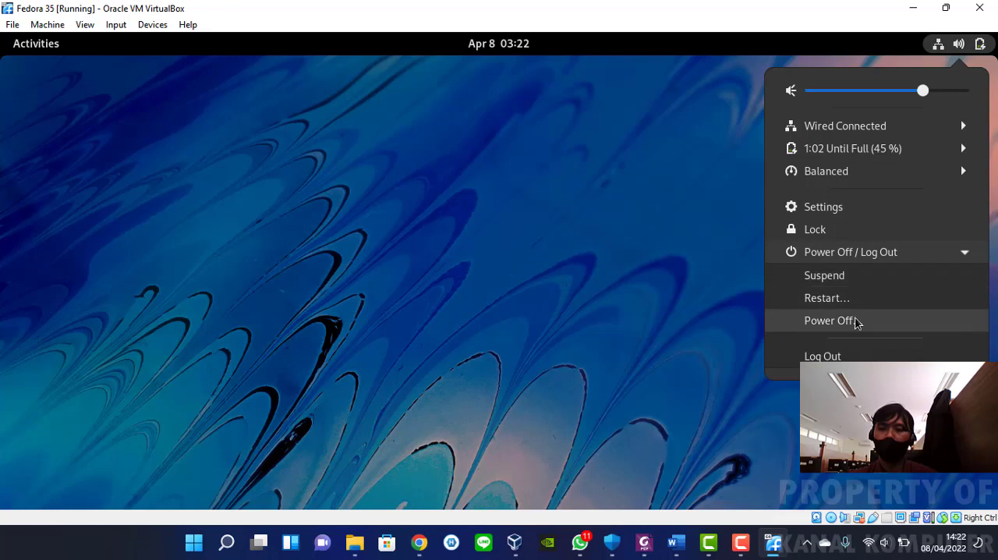
left_click(855, 323)
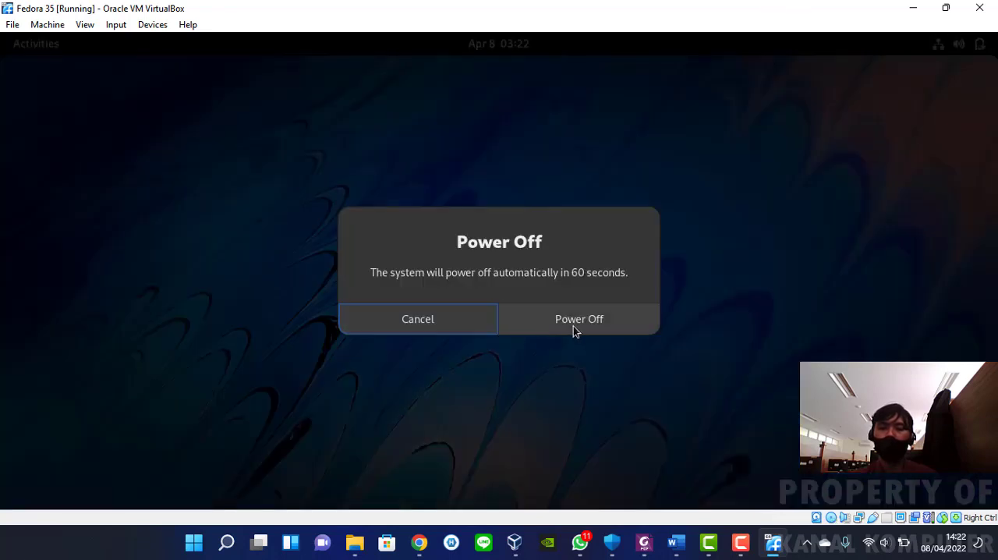
left_click(573, 321)
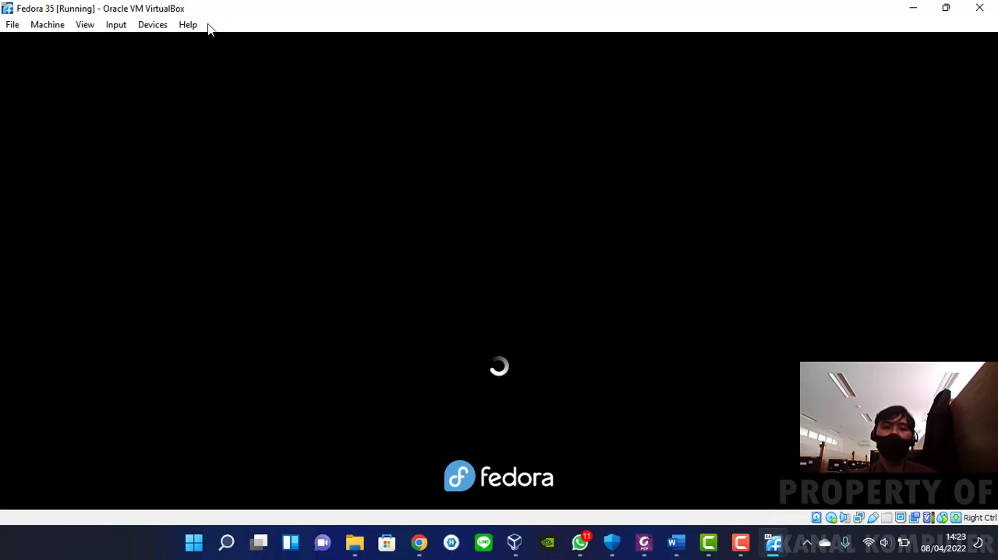
left_click(144, 25)
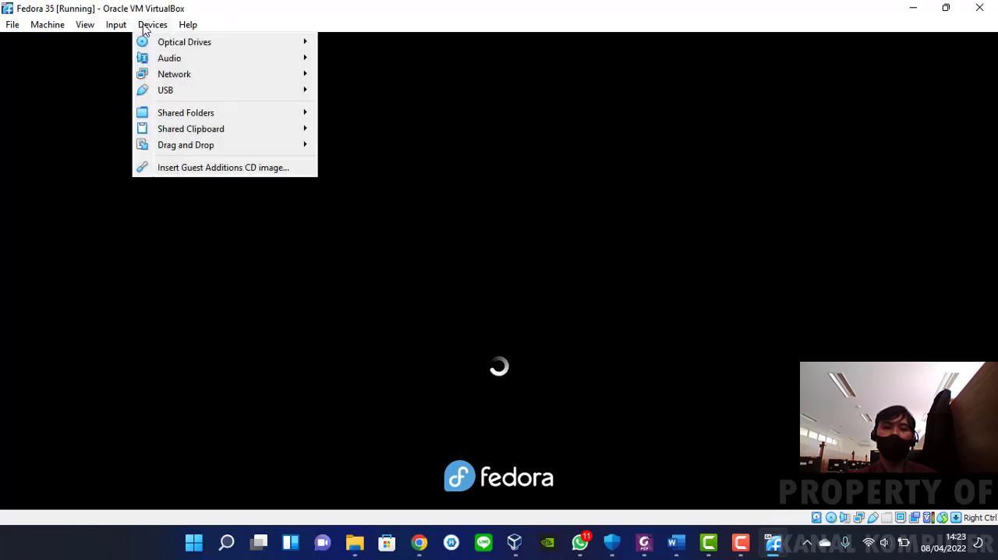
mouse_move(219, 41)
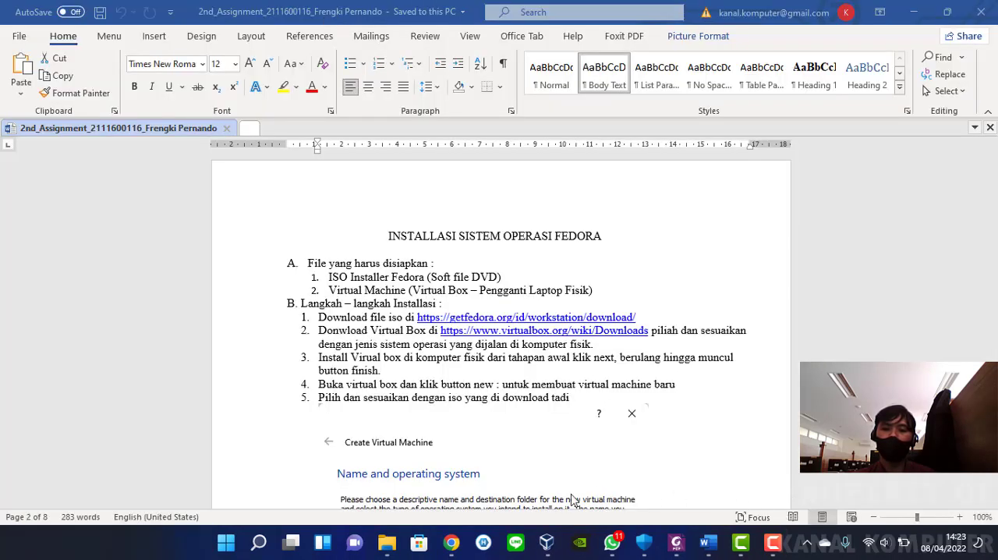
Try to remove the Fedora live ISO from IDE Secondary Device 0 in the Fedora 35 machine's storage settings in VirtualBox Manager
left_click(545, 544)
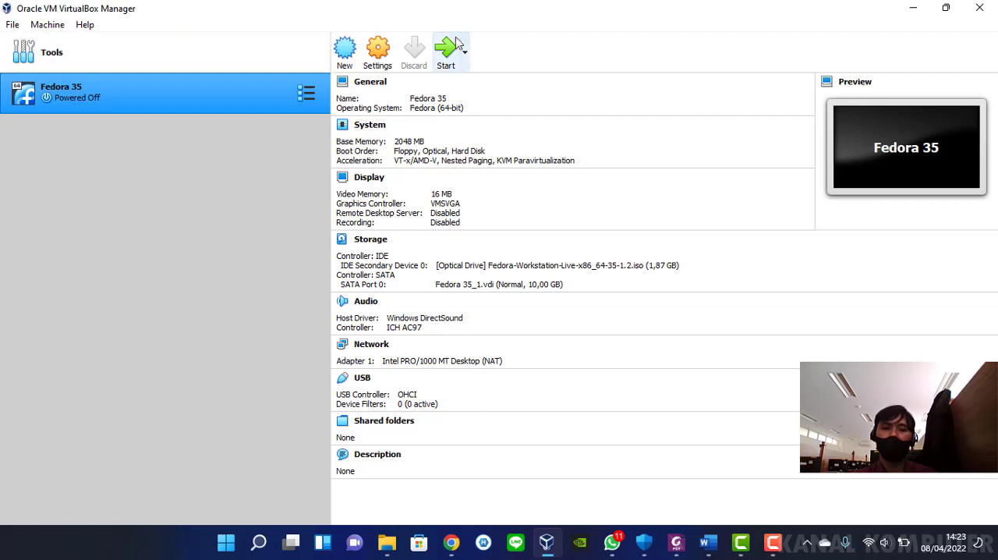
left_click(379, 50)
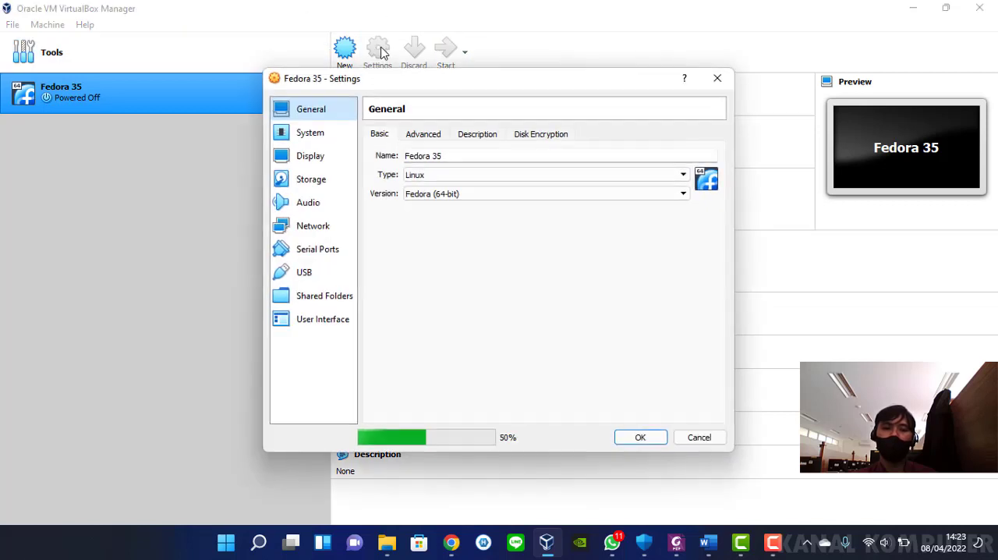
left_click_drag(415, 74, 395, 77)
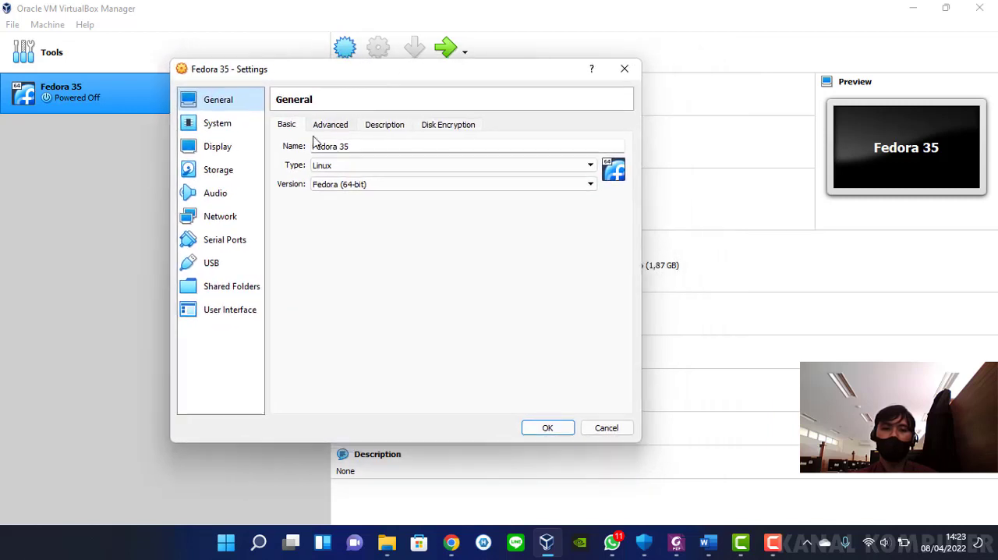
left_click(224, 171)
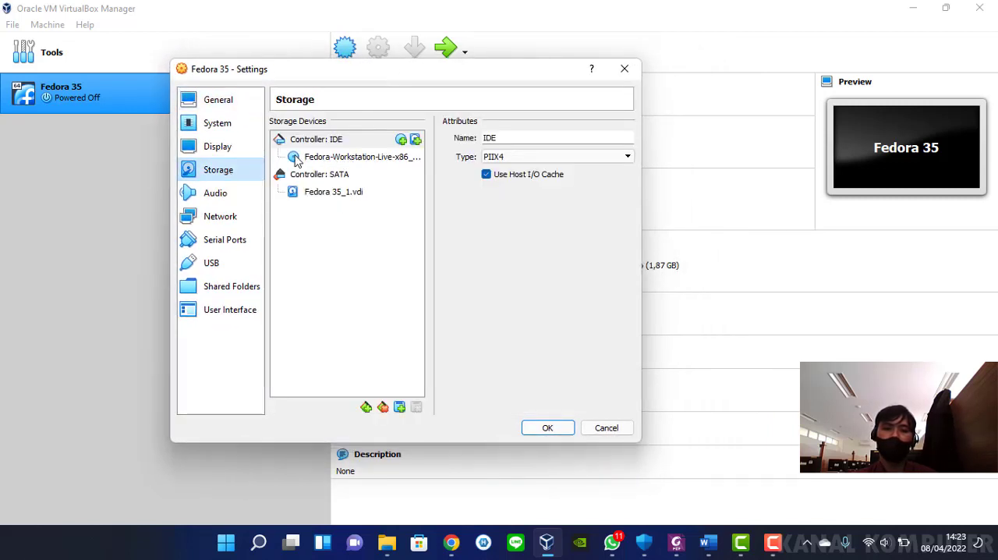
left_click(347, 160)
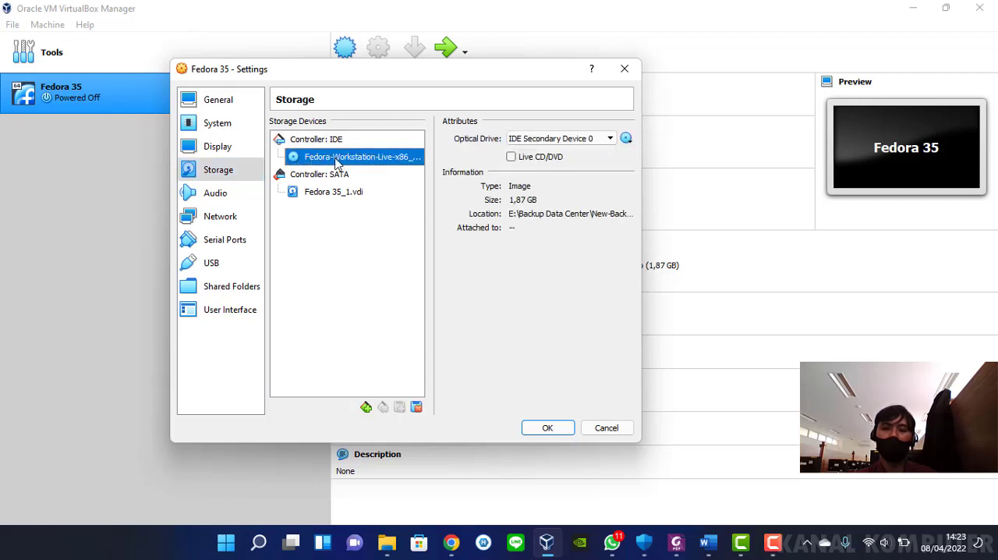
left_click(627, 138)
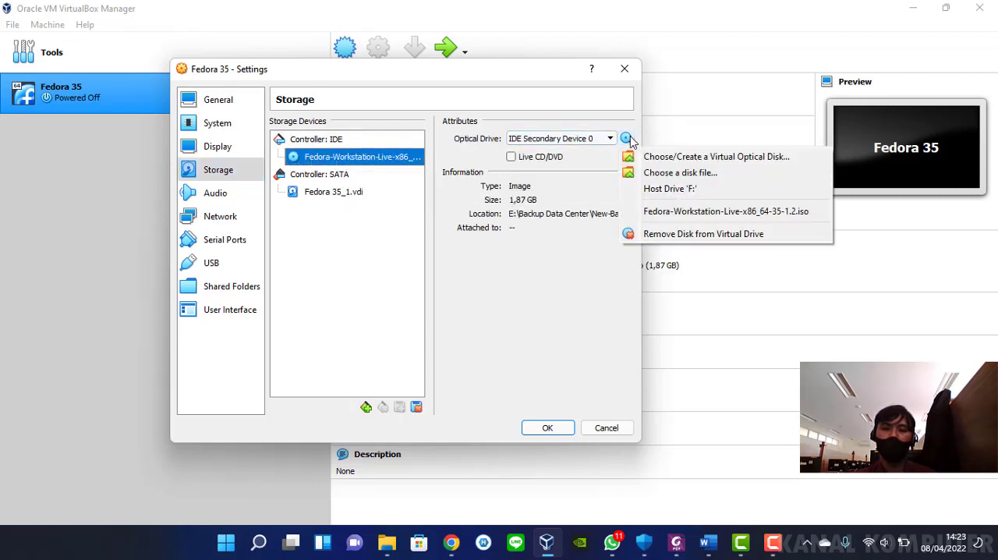
left_click(700, 234)
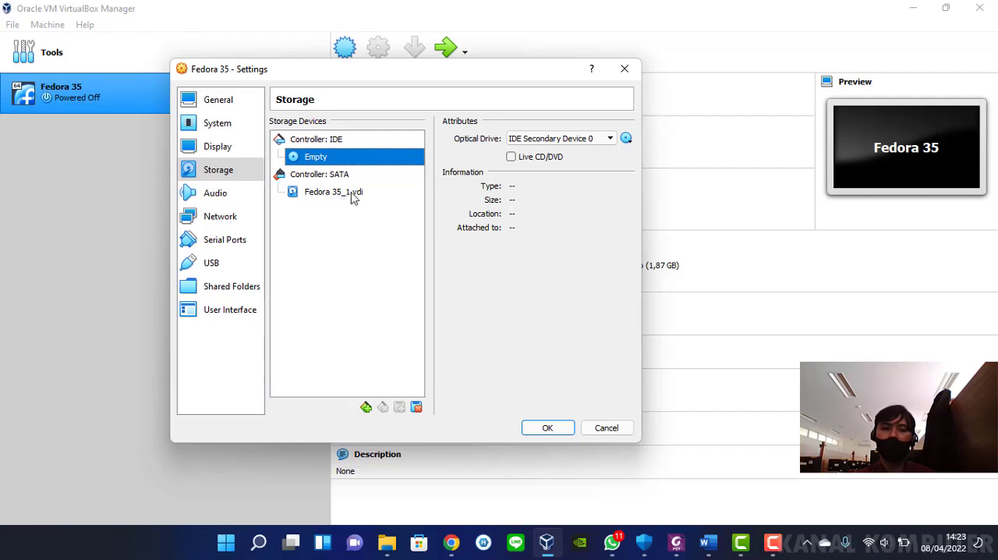
left_click(624, 70)
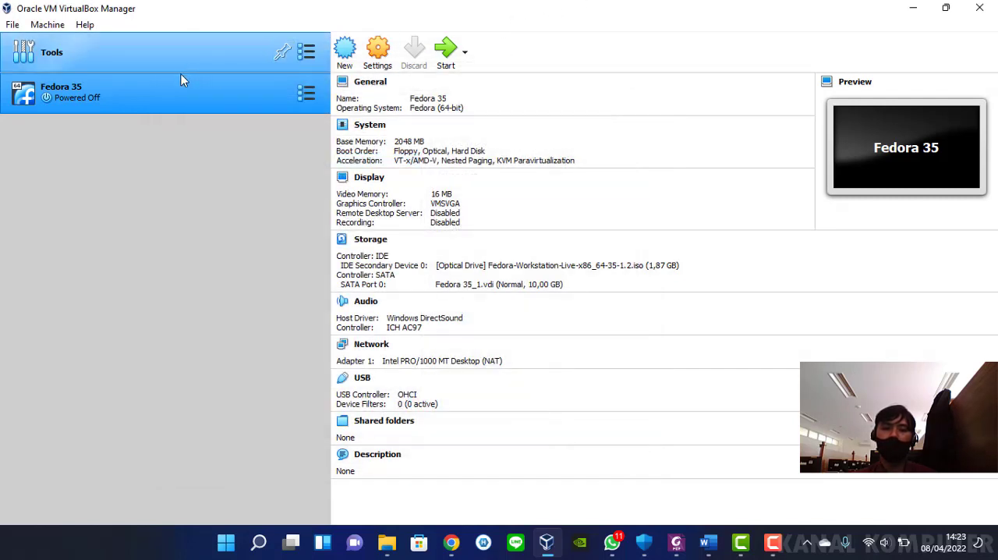
Start the Fedora 35 machine with a normal start and boot the Start Fedora-Workstation-Live 35 entry
left_click(466, 58)
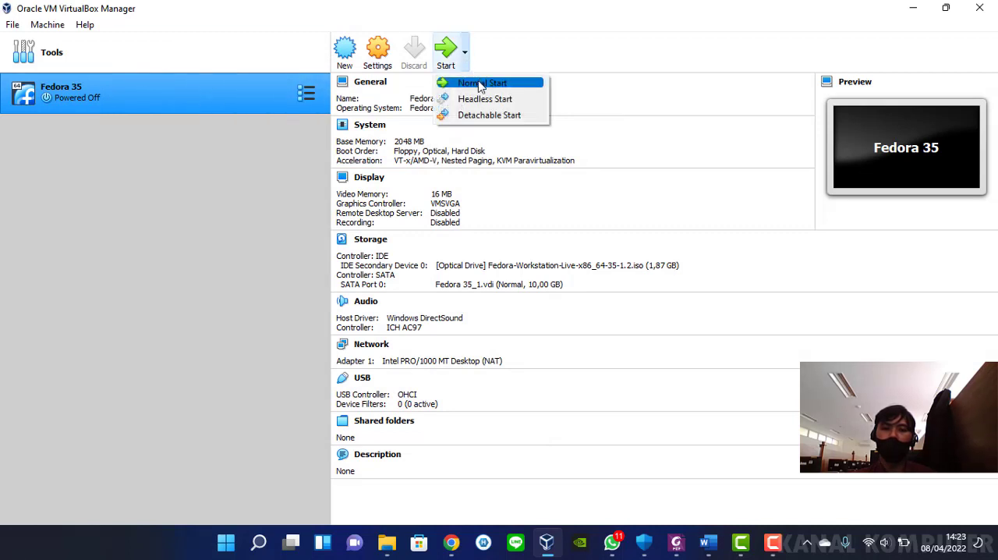
left_click(480, 82)
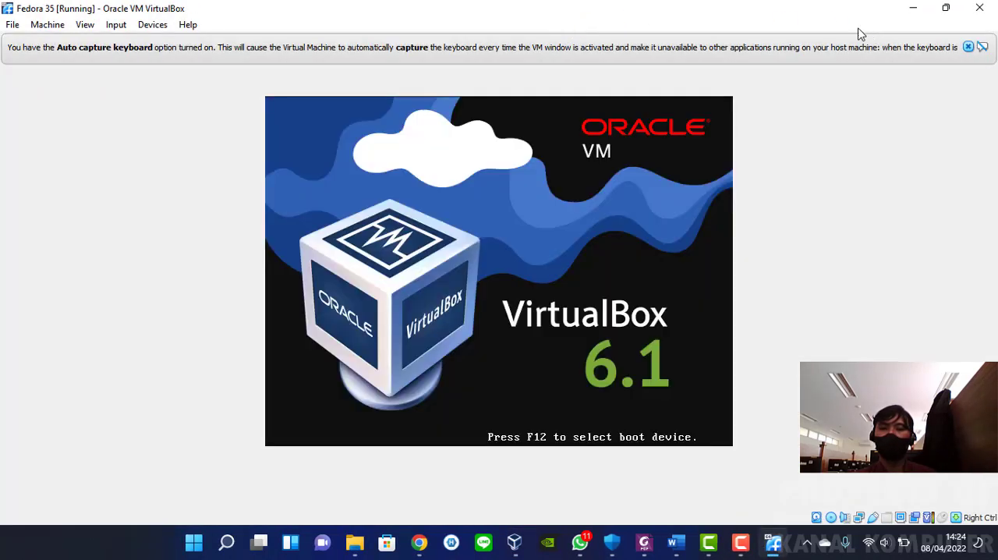
left_click(968, 46)
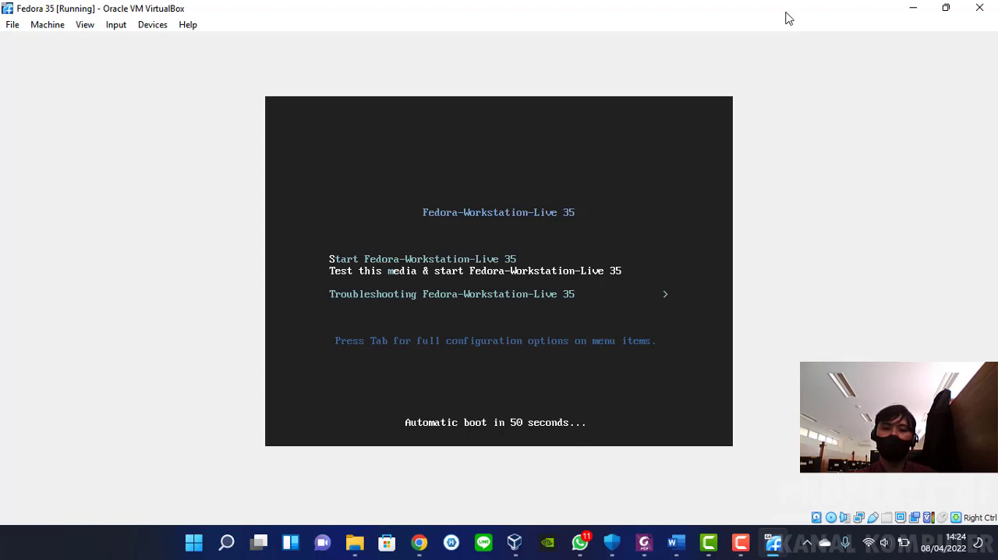
key("Down")
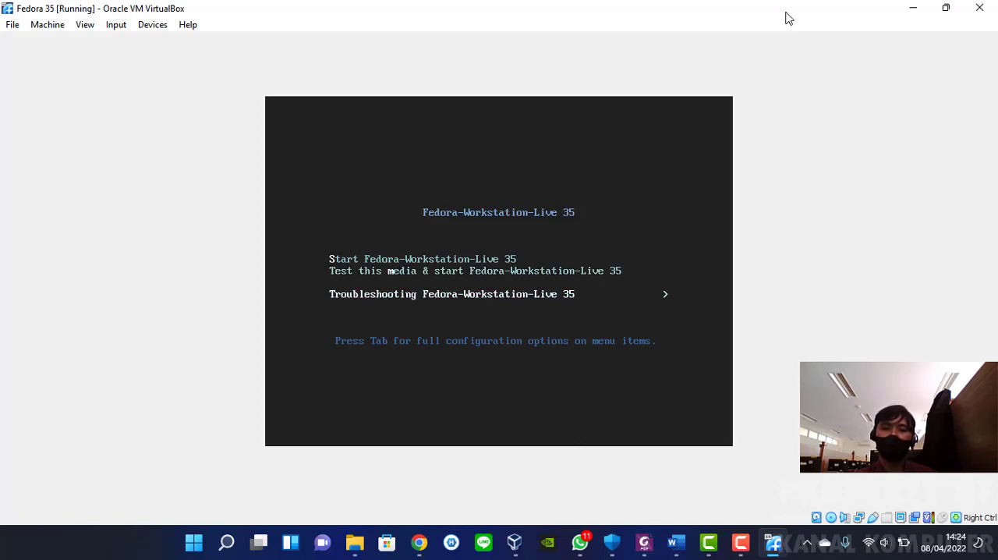
key("Up")
key("Up")
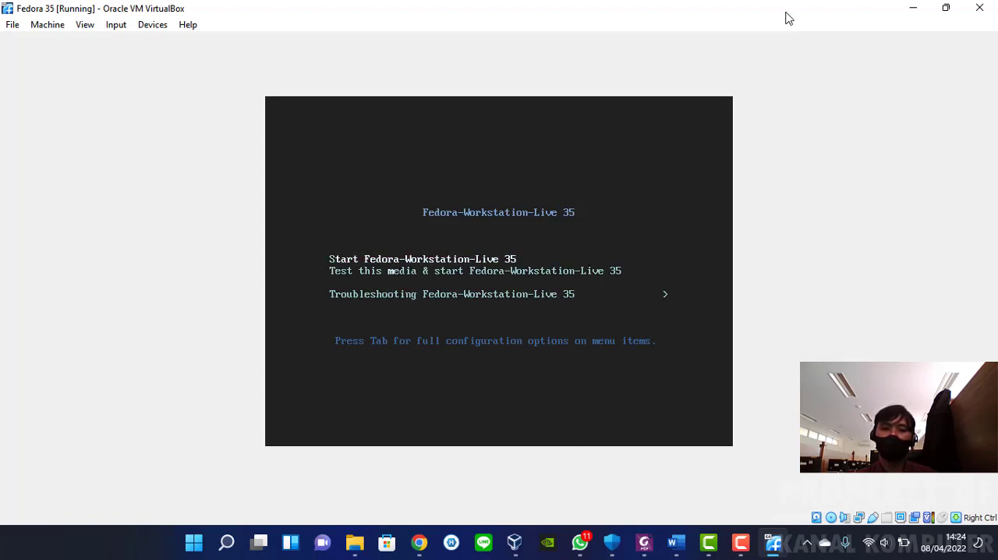
key("Return")
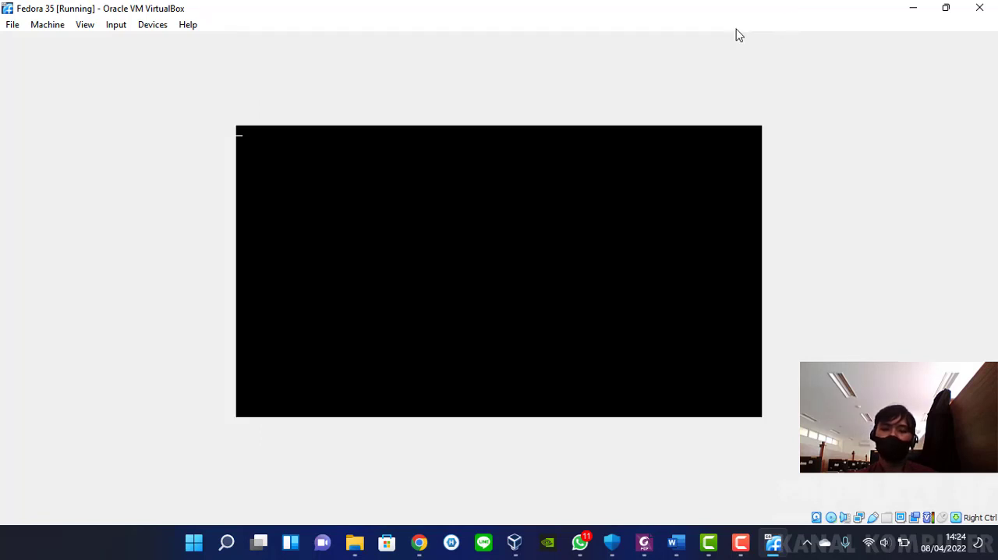
Remove the Fedora-Workstation-Live ISO from the running machine's virtual optical drive with a forced unmount and check the optical drive options
left_click(151, 27)
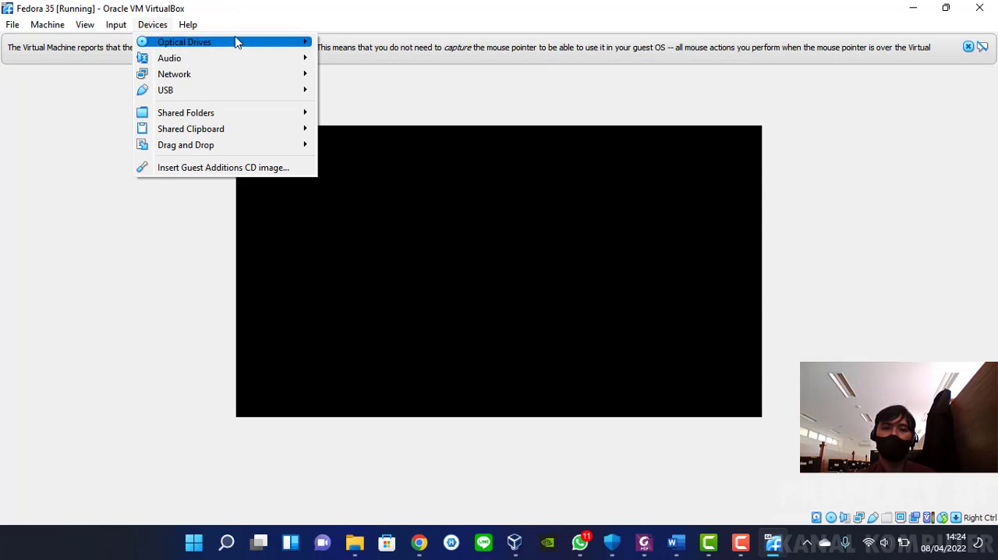
mouse_move(240, 43)
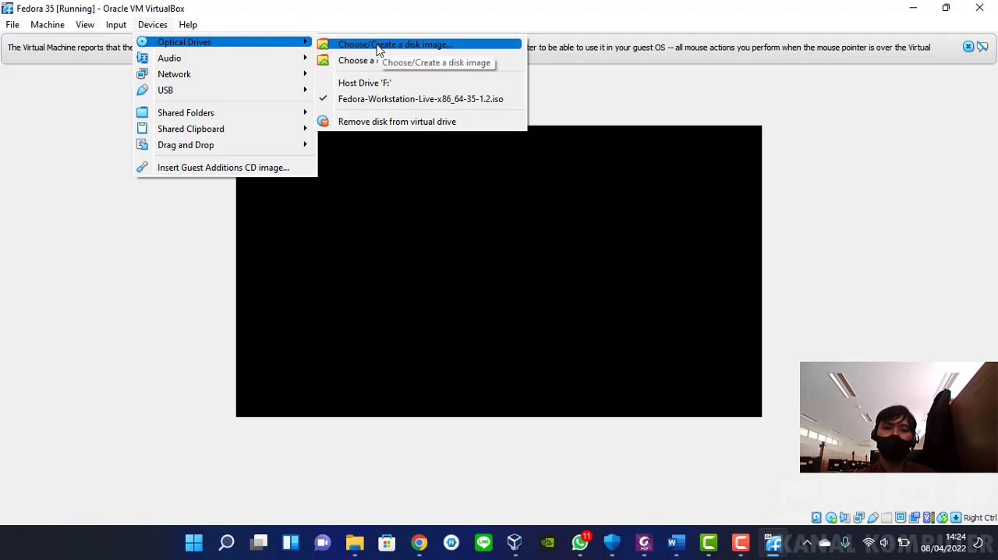
left_click(386, 123)
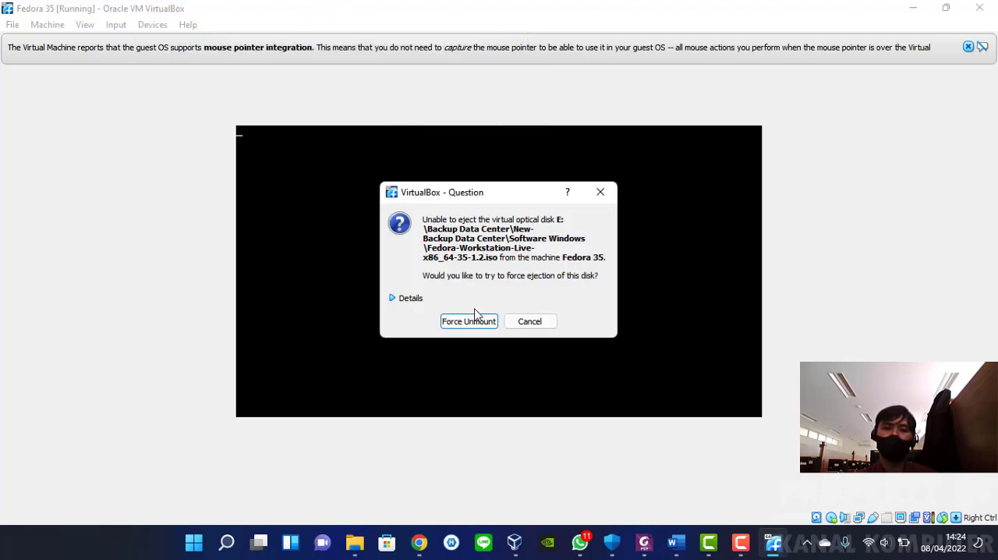
left_click(476, 315)
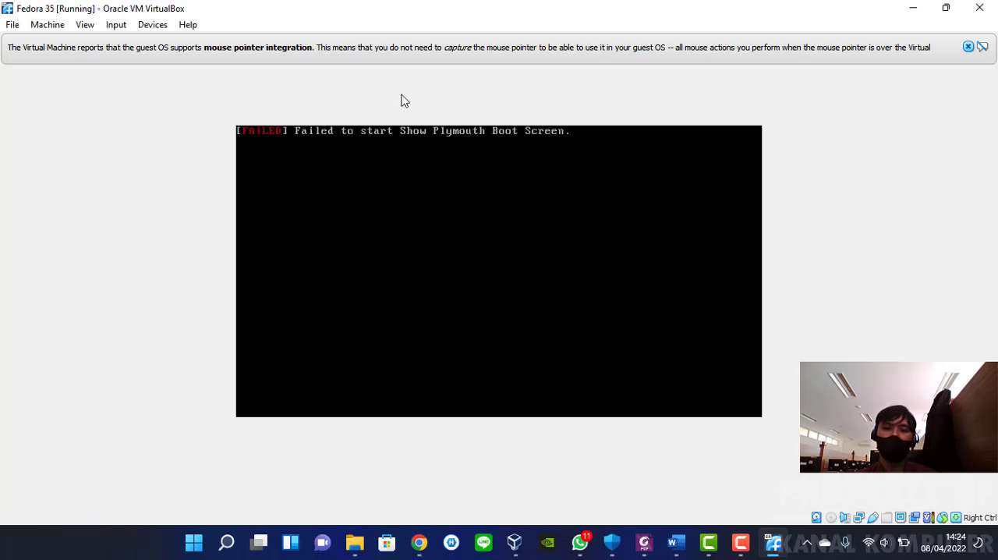
left_click(159, 27)
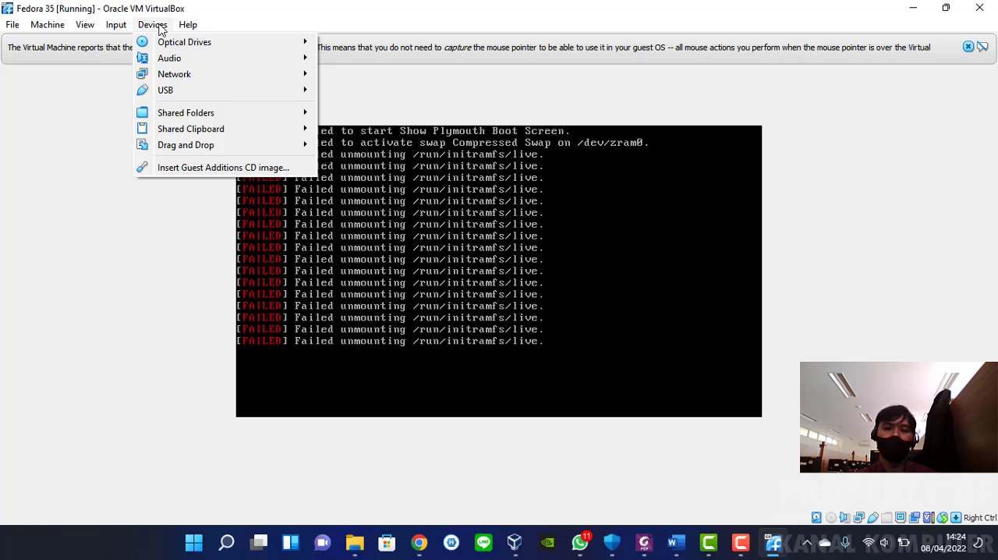
mouse_move(155, 42)
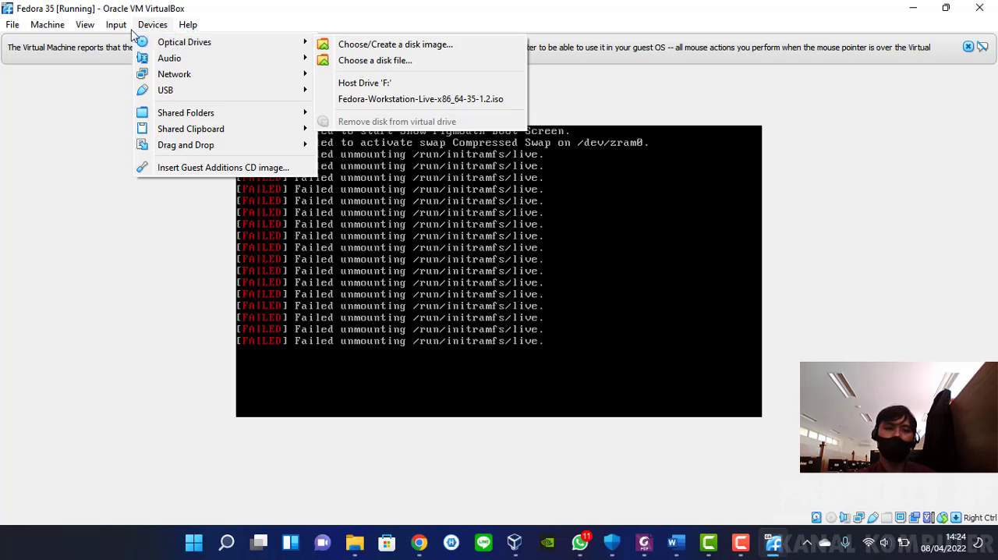
Send the ACPI shutdown signal to the running Fedora 35 machine and dismiss the mouse pointer integration notice
mouse_move(86, 30)
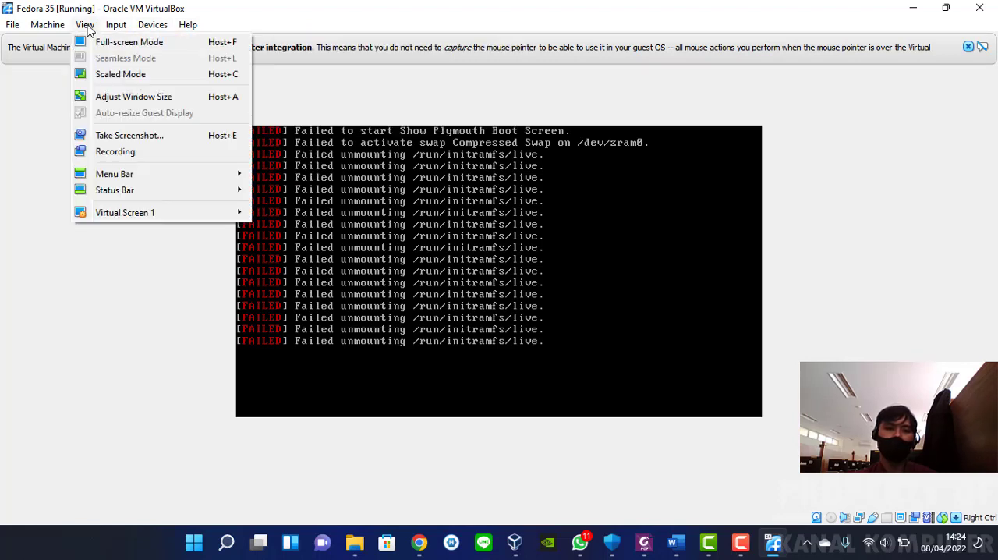
mouse_move(54, 29)
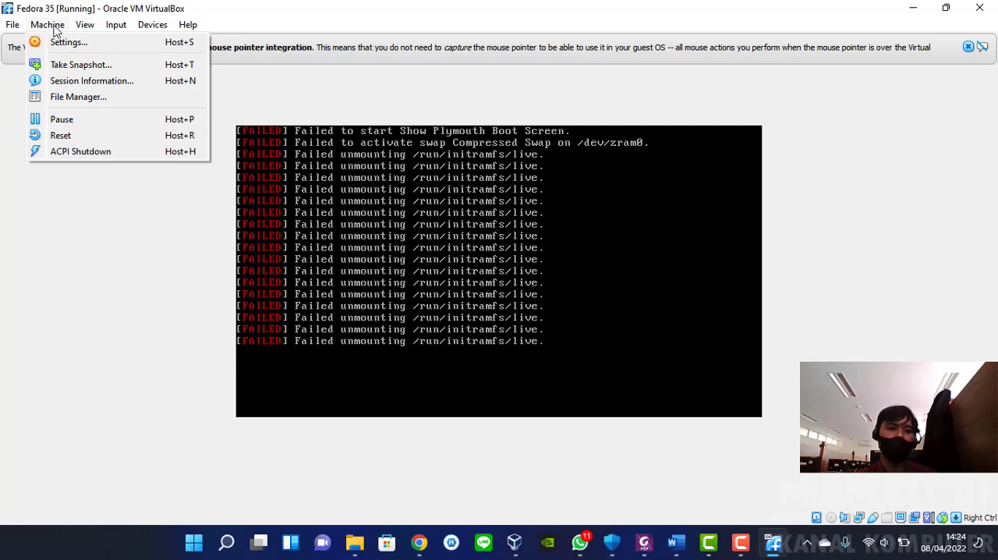
left_click(87, 151)
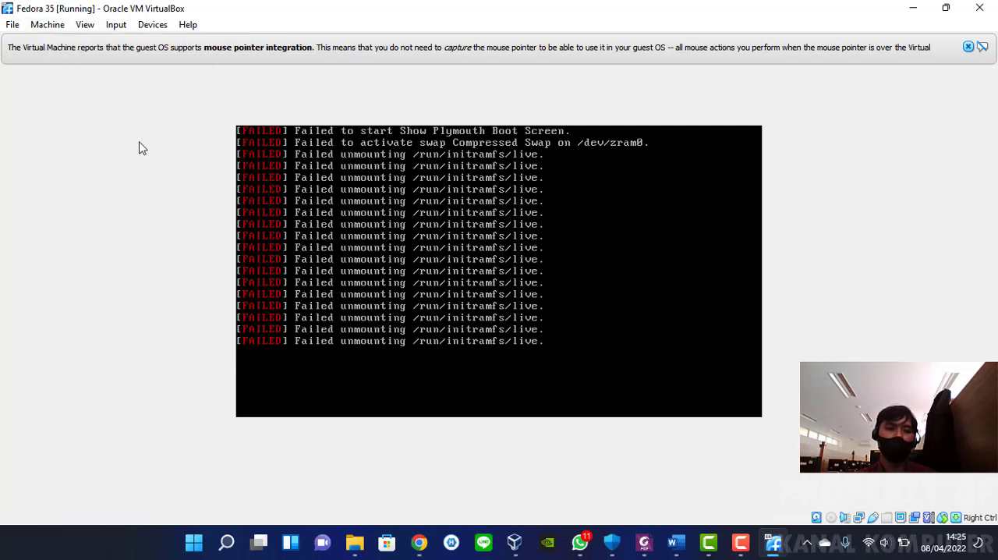
left_click(50, 28)
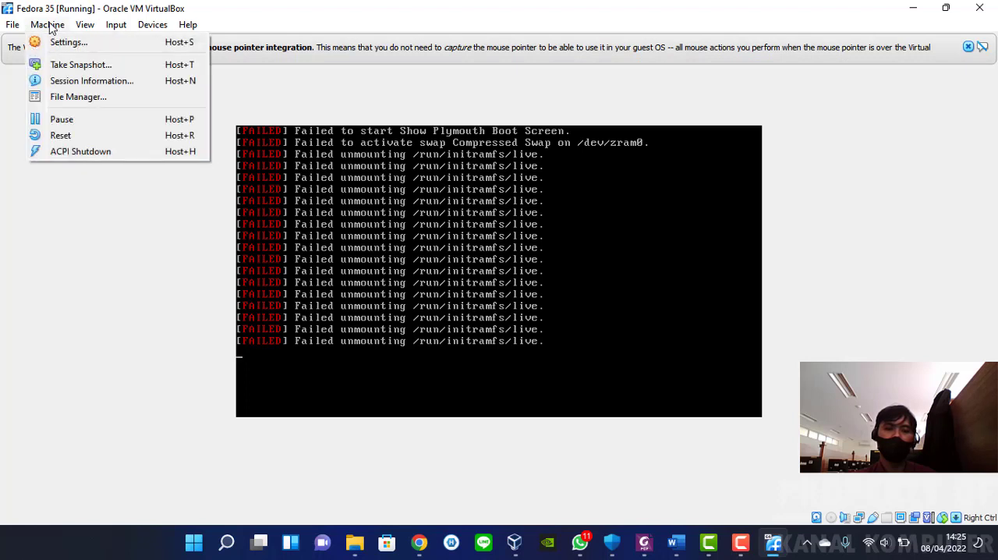
left_click(87, 151)
left_click(967, 46)
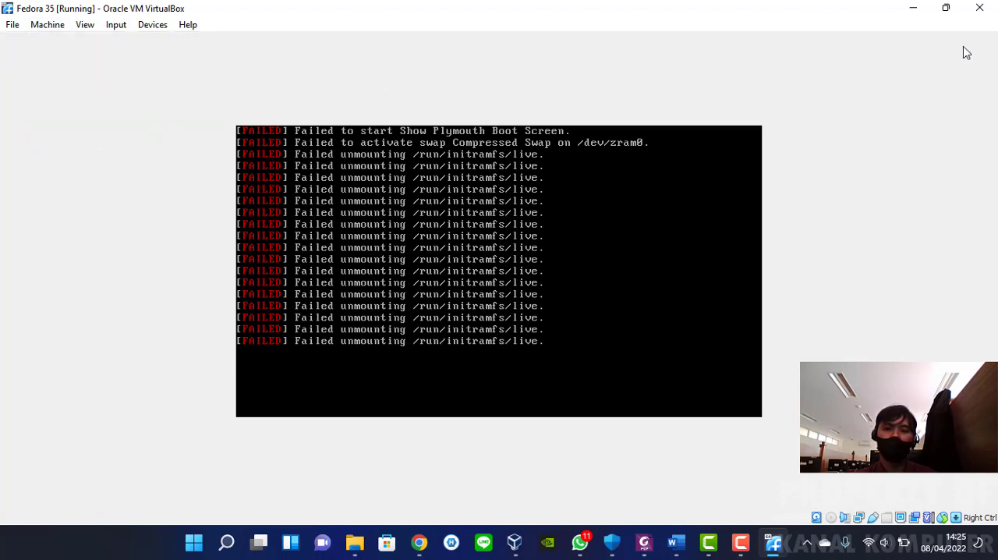
left_click(15, 28)
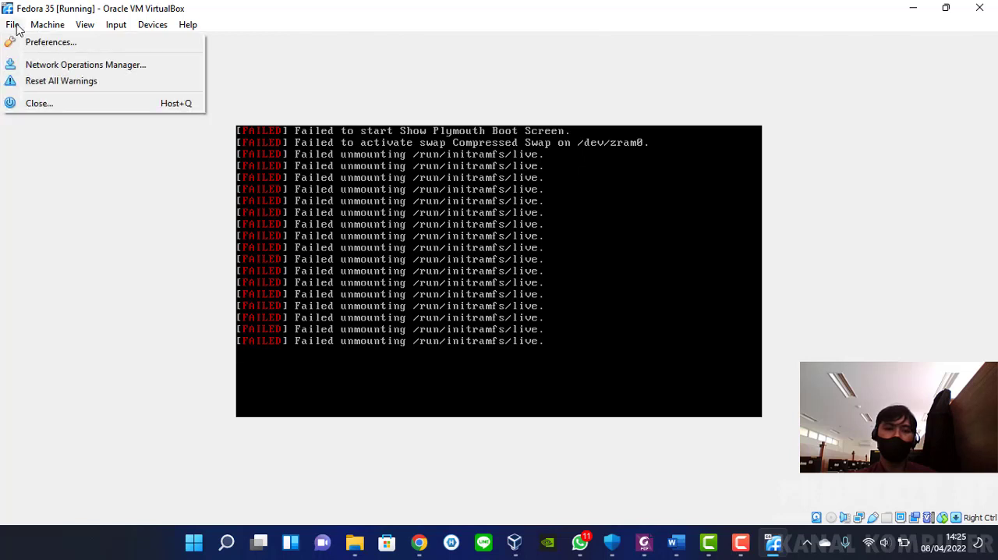
mouse_move(39, 28)
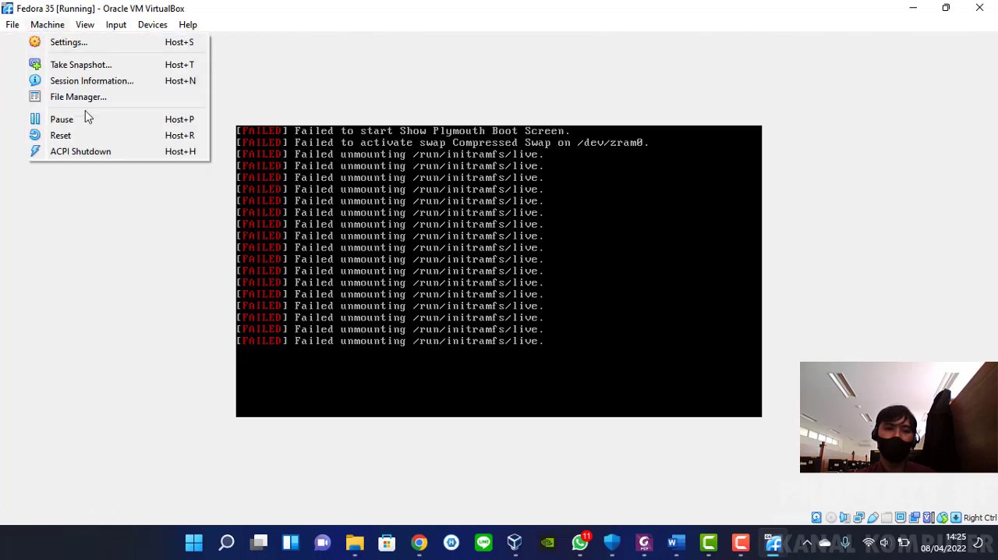
left_click(88, 152)
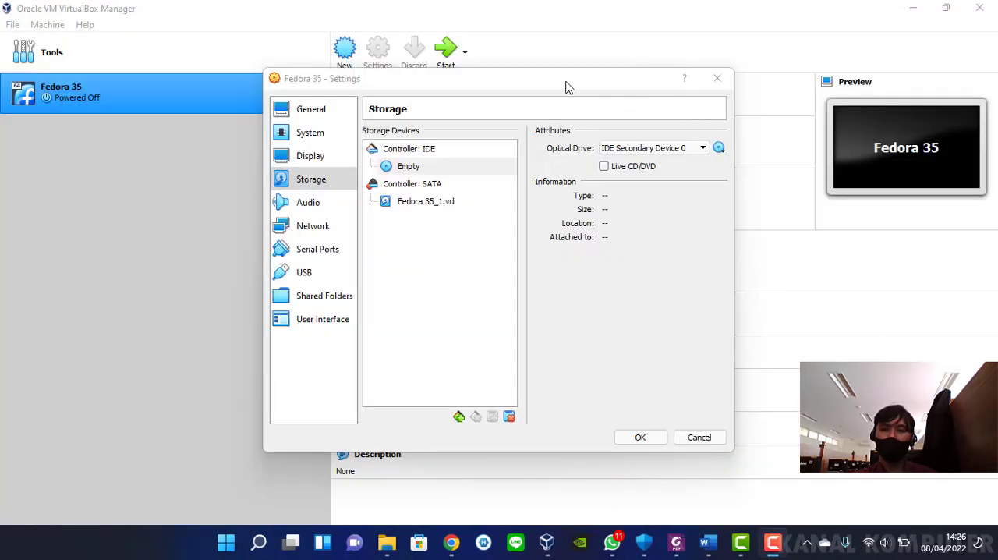
Check in the Fedora 35 machine's storage settings whether the optical drive at IDE Secondary Device 0 still holds a disk
left_click_drag(556, 83, 520, 51)
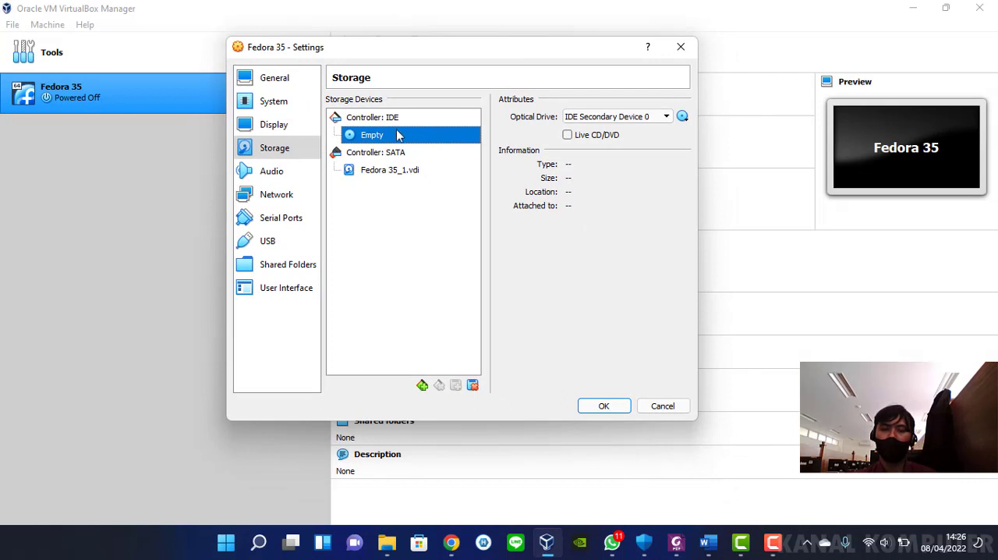
left_click(682, 116)
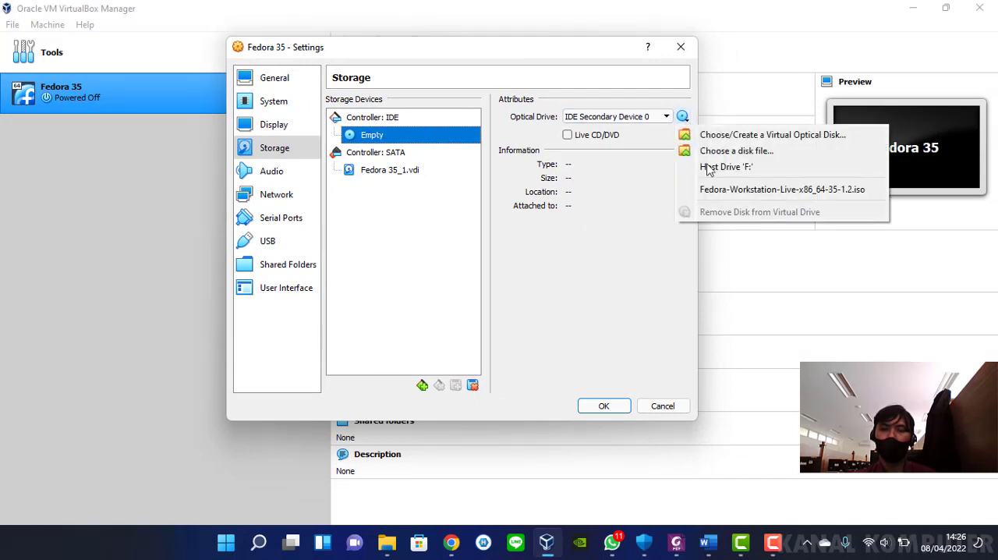
left_click(657, 181)
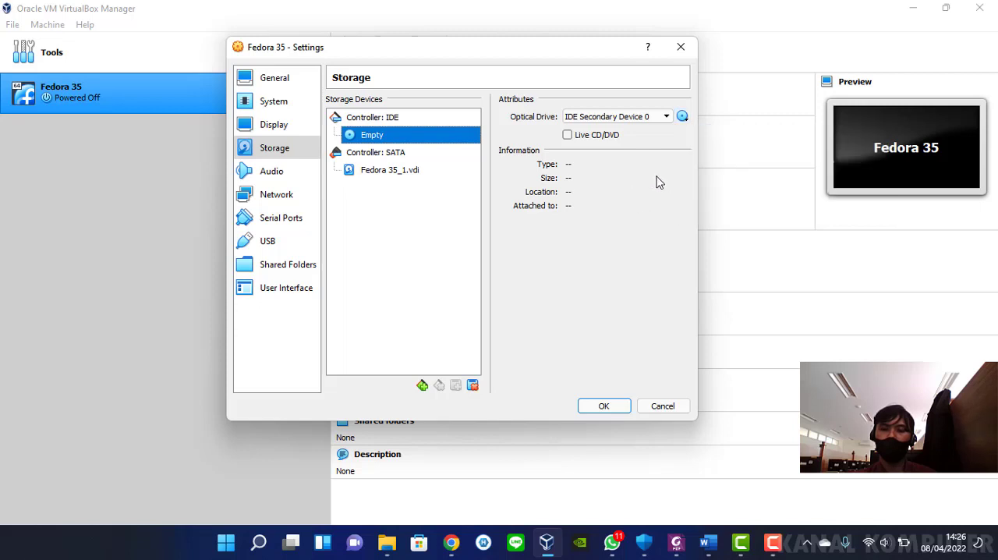
left_click(602, 404)
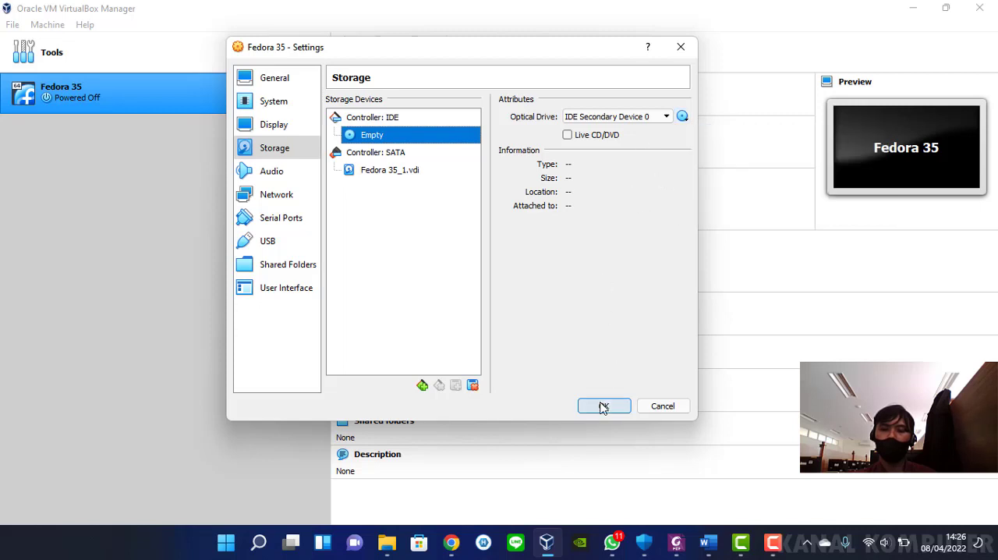
left_click(378, 53)
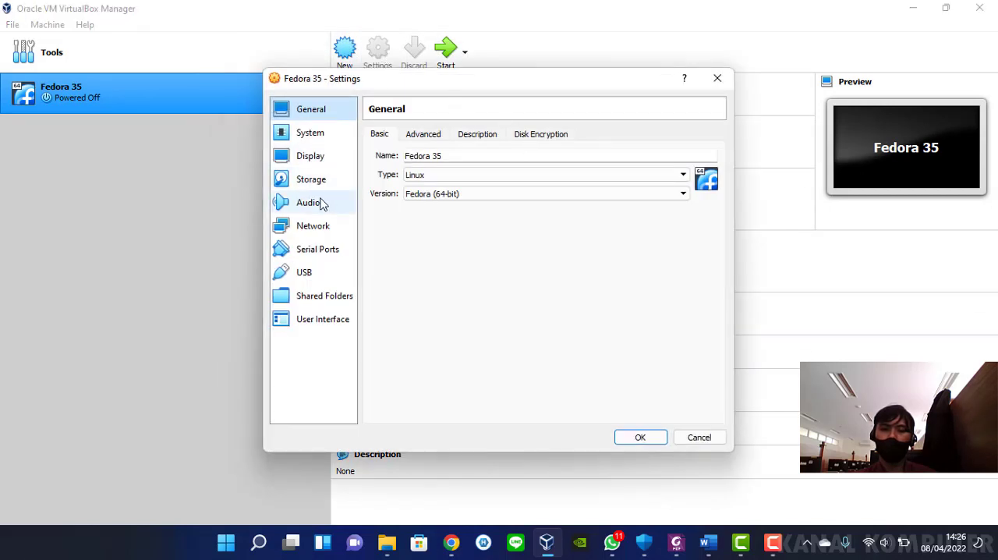
left_click(312, 179)
left_click(431, 169)
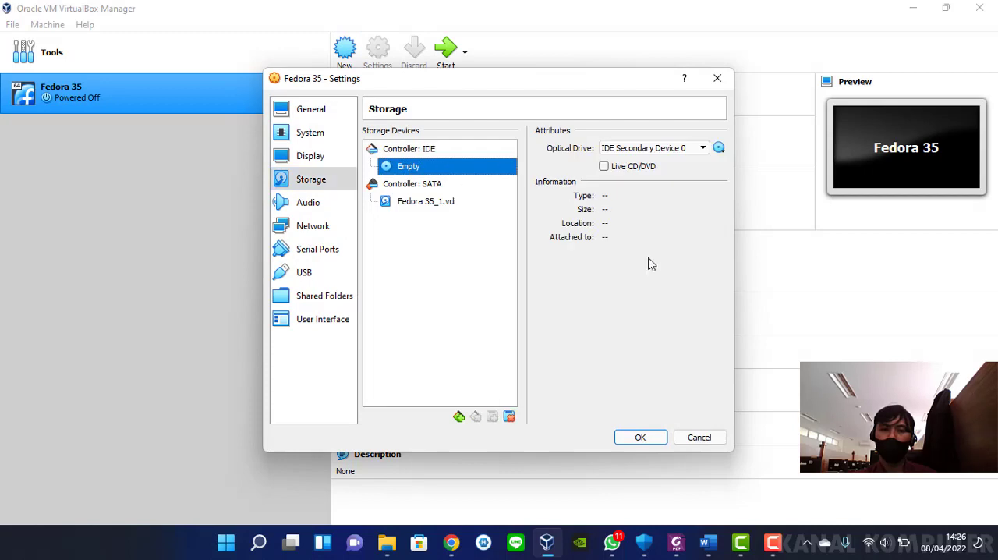
left_click(641, 437)
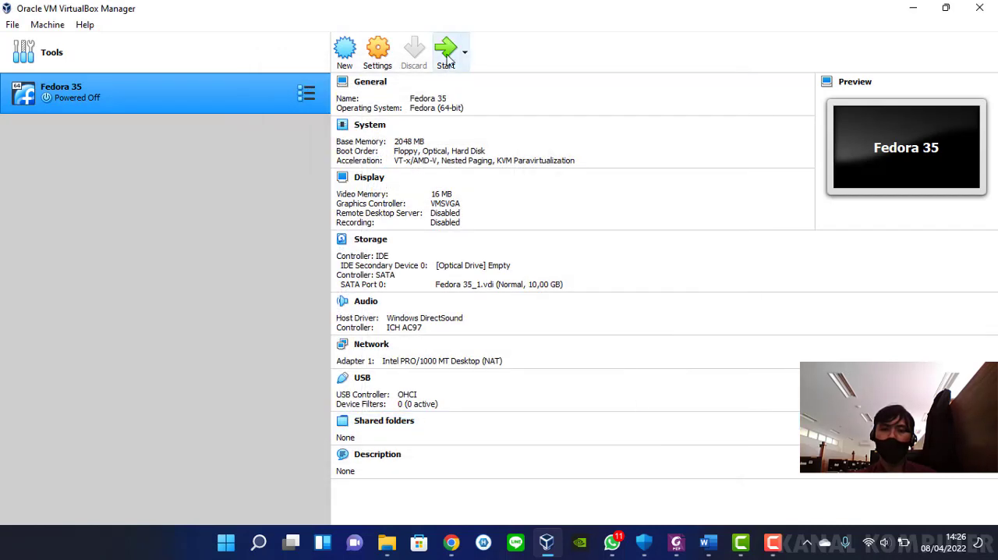
Start the Fedora 35 machine with a normal start and dismiss the keyboard capture and mouse pointer integration notices
left_click(463, 53)
left_click(483, 83)
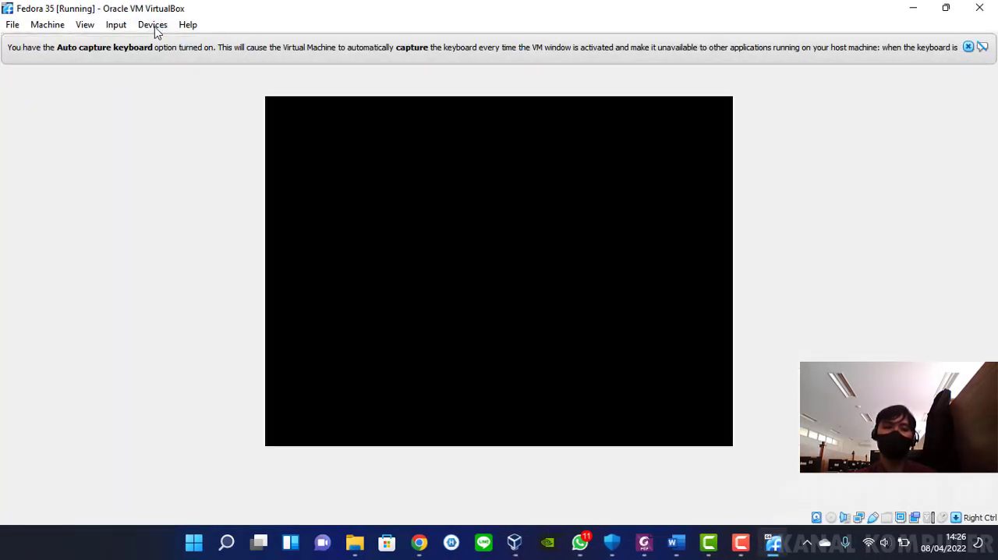
left_click(152, 25)
mouse_move(242, 47)
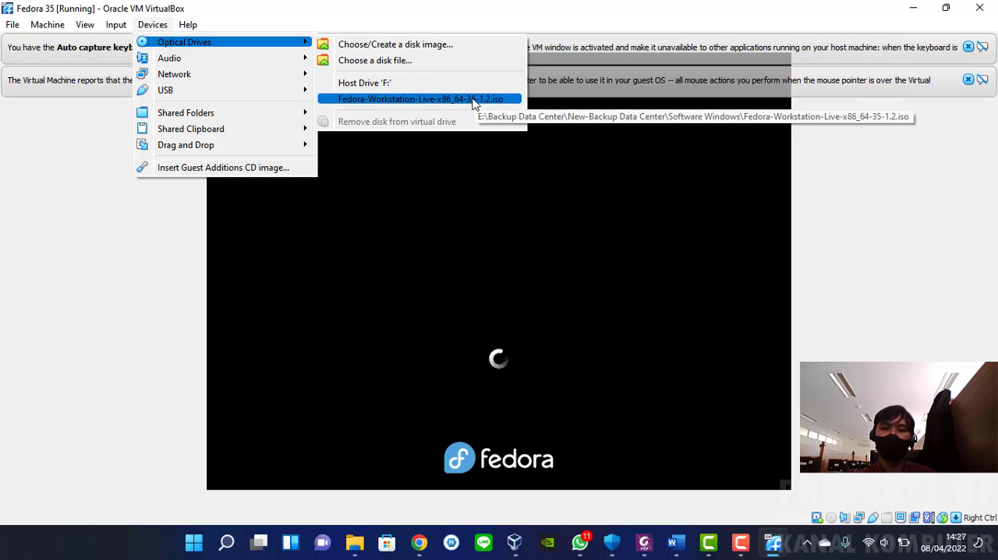
key("Escape")
key("Escape")
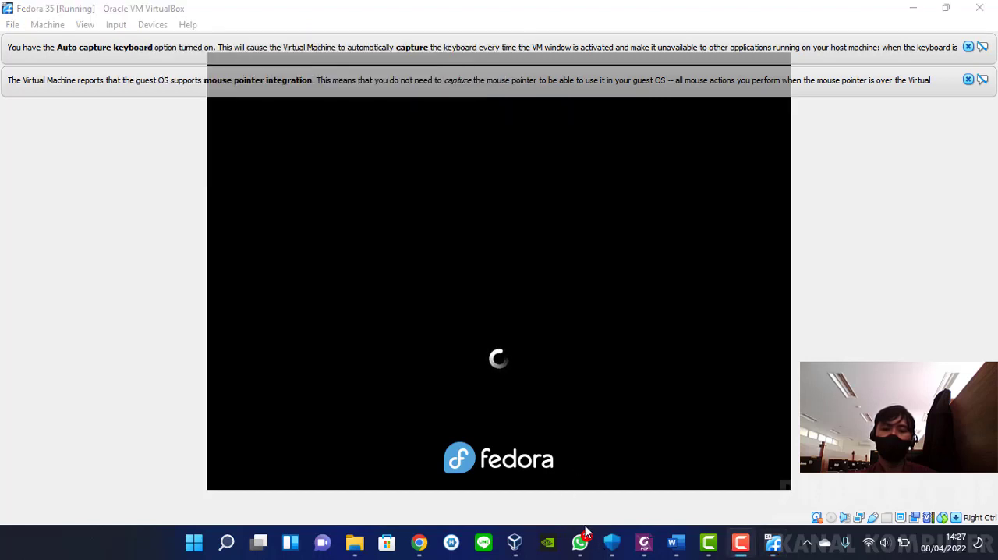
left_click(968, 79)
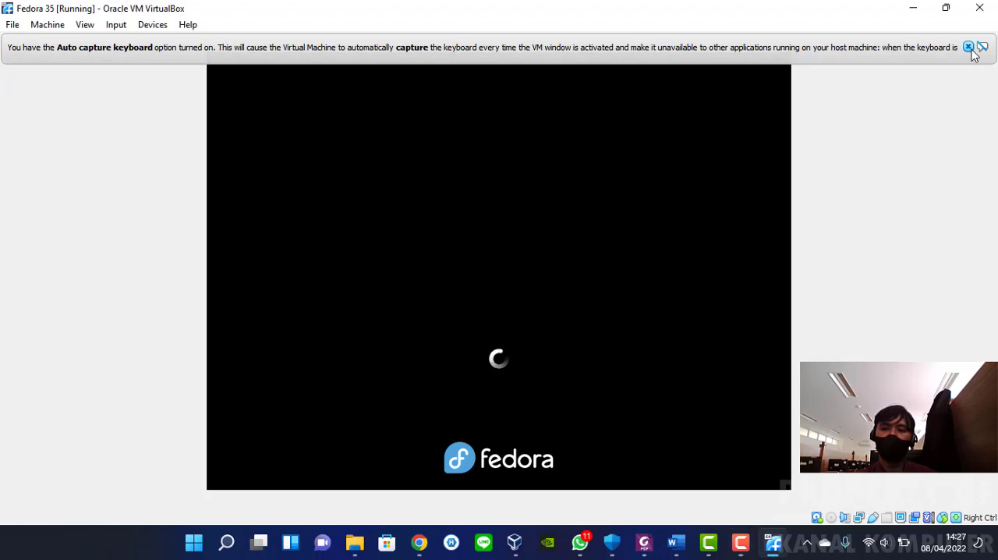
left_click(968, 47)
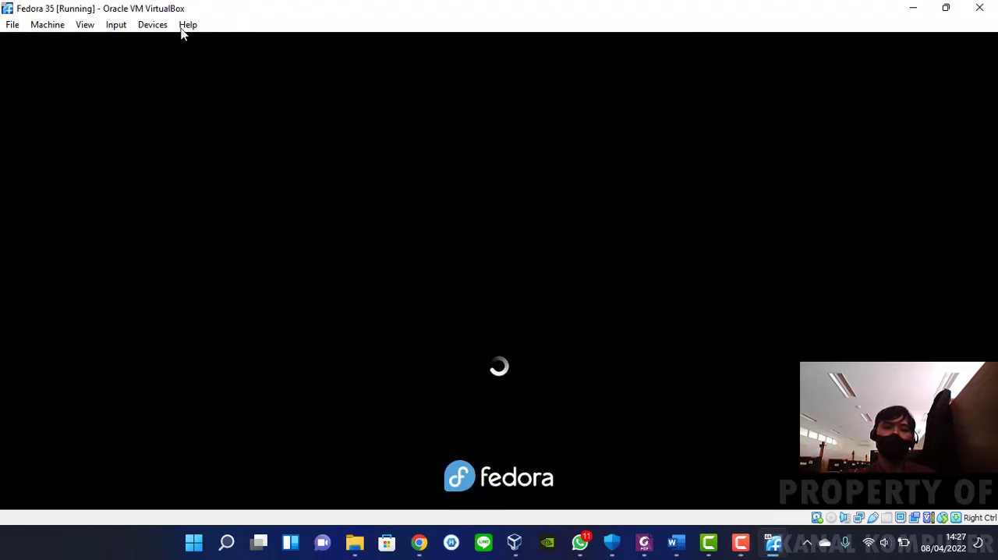
left_click(147, 27)
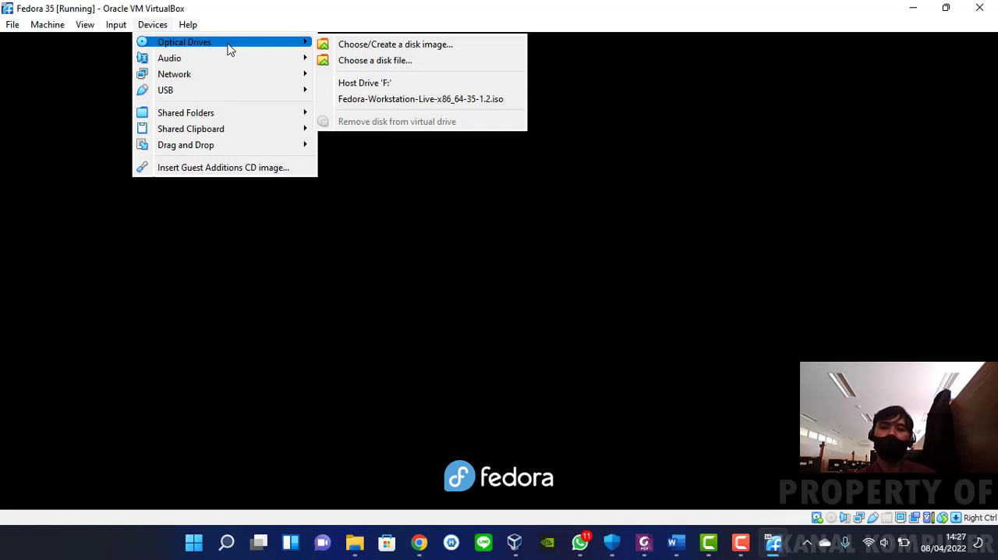
left_click(468, 11)
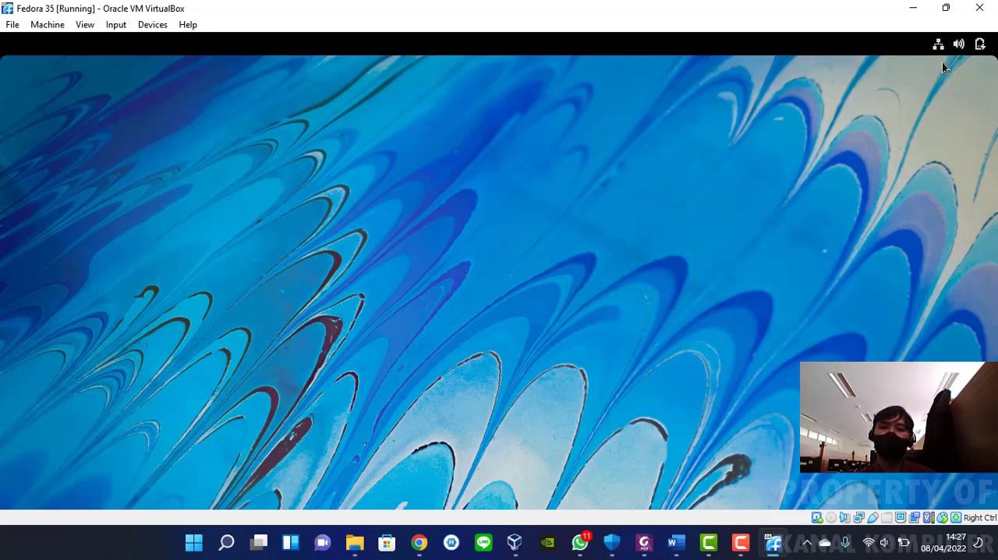
left_click(959, 46)
left_click(647, 172)
Restore the Fedora 35 machine window to its smaller size, move it and maximize it again
left_click(946, 8)
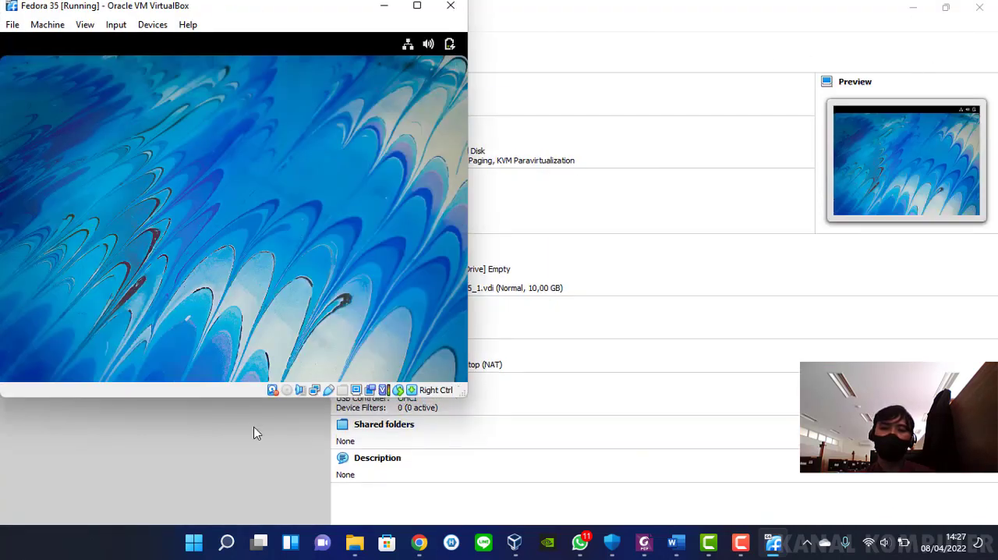
mouse_move(238, 397)
left_mouse_down()
mouse_move(245, 429)
mouse_move(247, 399)
left_mouse_up()
left_click_drag(350, 12, 613, 39)
left_click(681, 40)
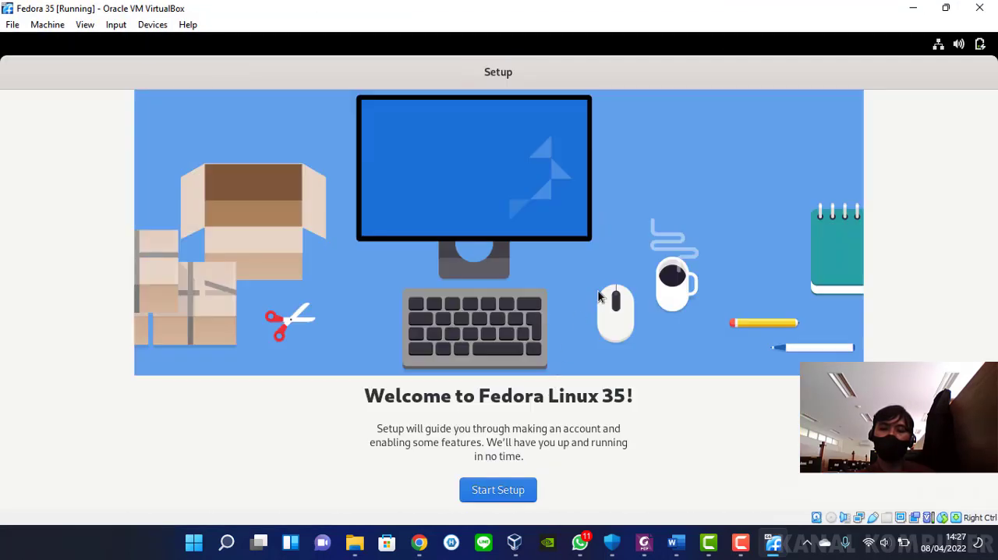
Start the Fedora setup, keep both privacy options on and enable Third-Party Repositories
left_click(496, 490)
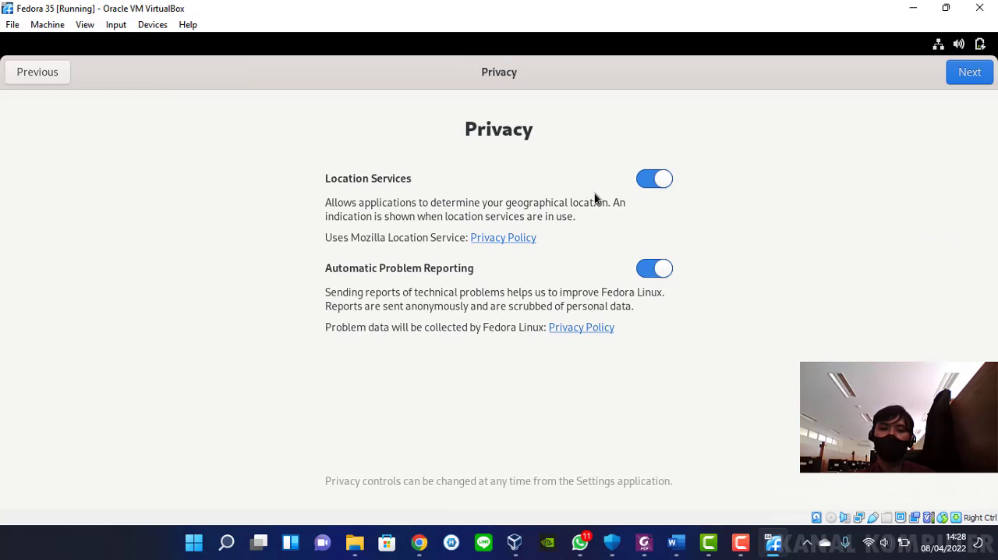
left_click(975, 72)
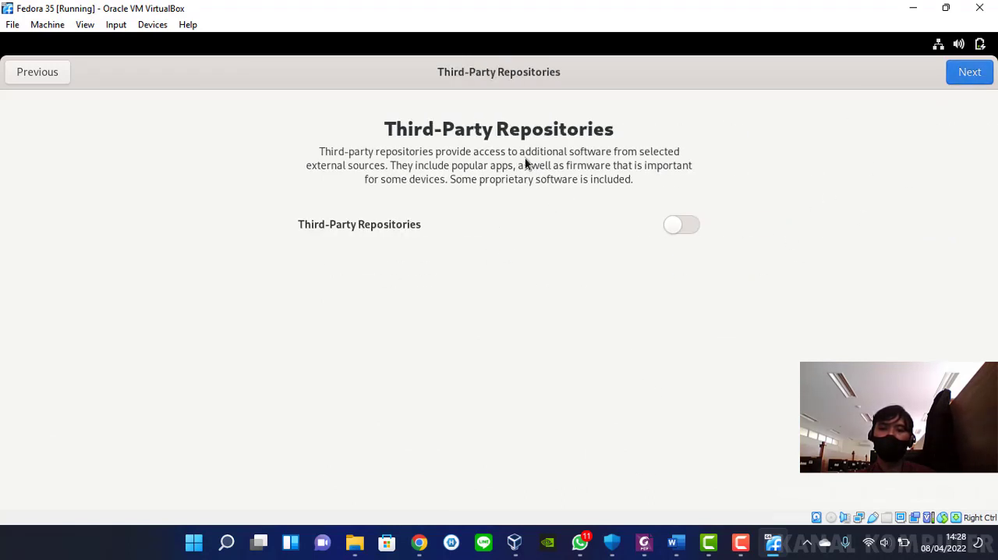
left_click(691, 224)
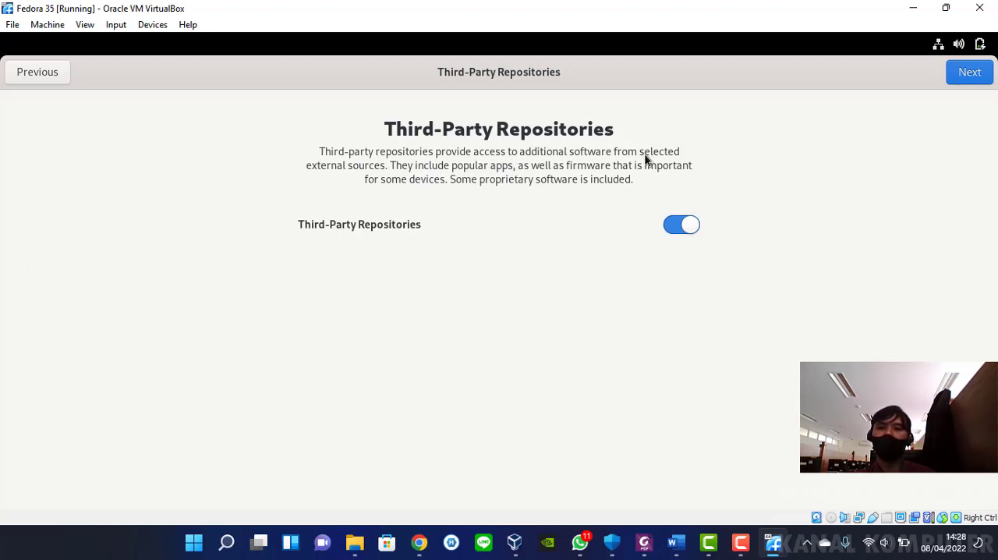
left_click(970, 69)
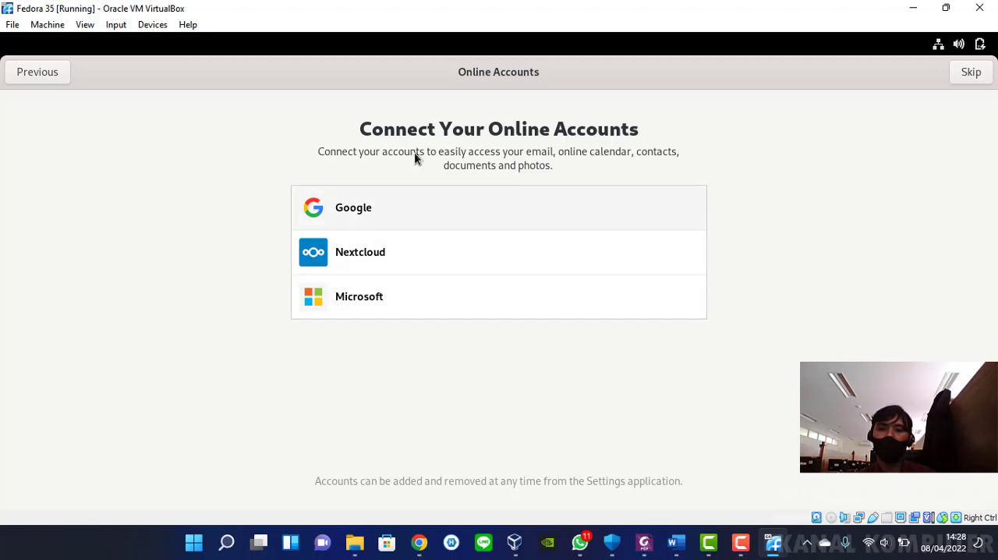
Skip connecting online accounts and enter Kanal komputer as the full name of the new account
left_click(972, 72)
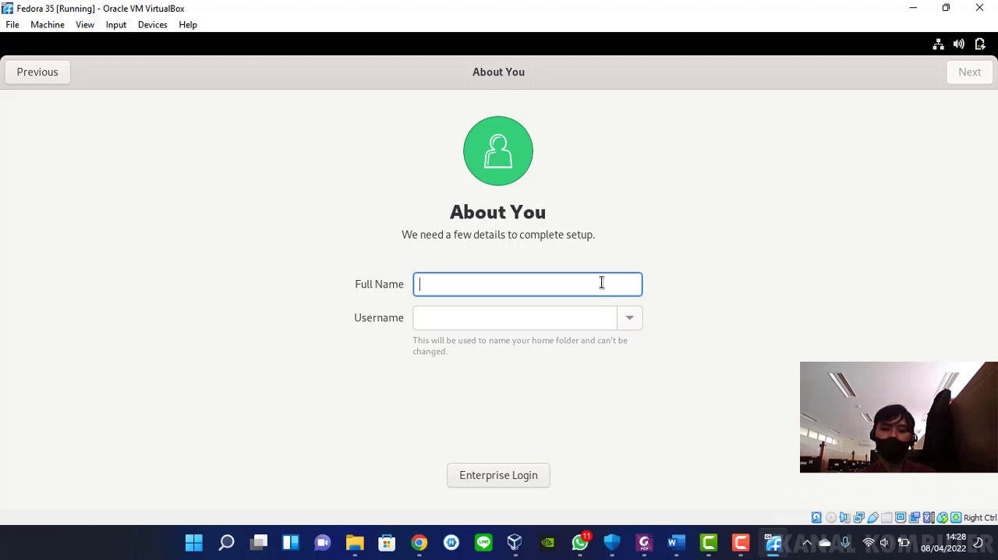
type("Kanal k")
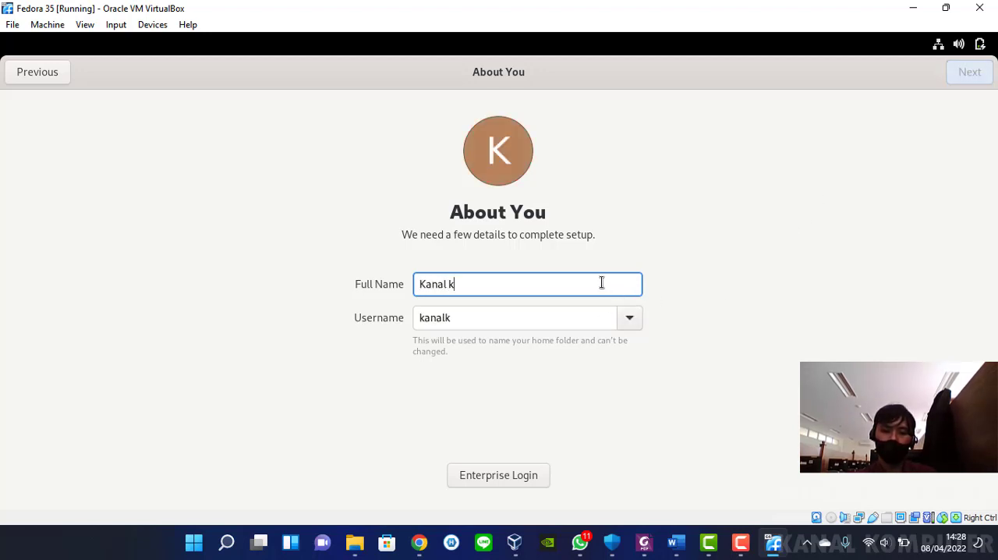
type("omputer")
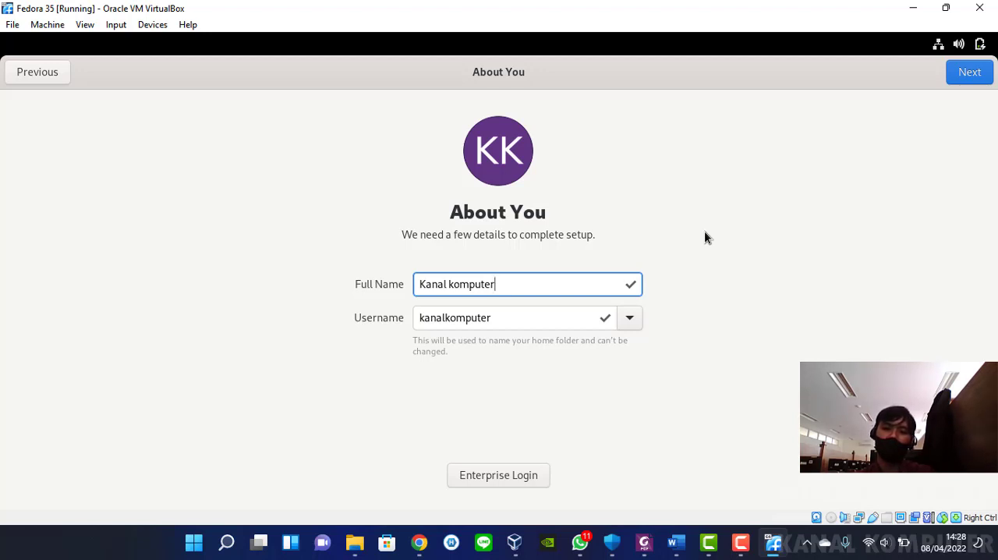
Switch to the enterprise login form and enter youtube.com/c/kanalkomputer17 as the domain
left_click(497, 477)
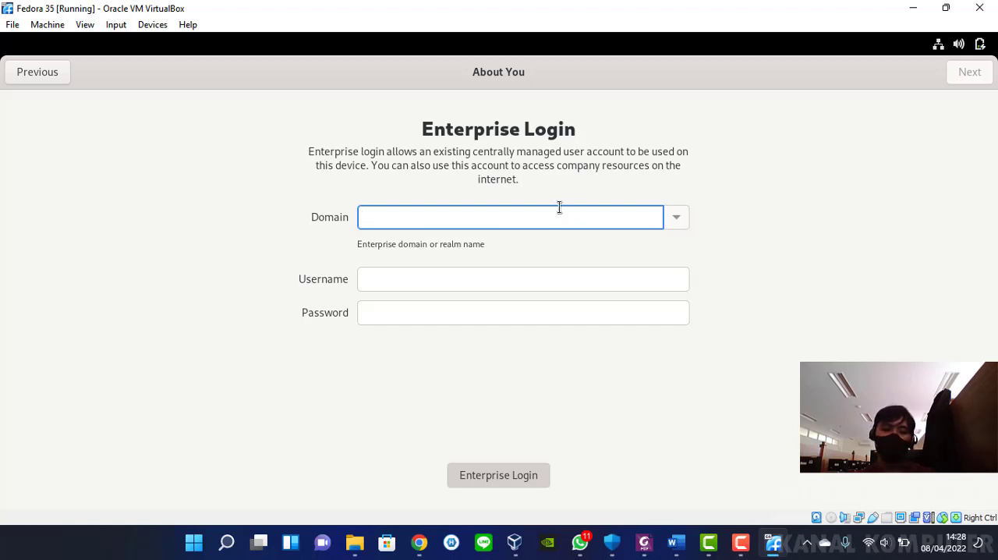
type("yo")
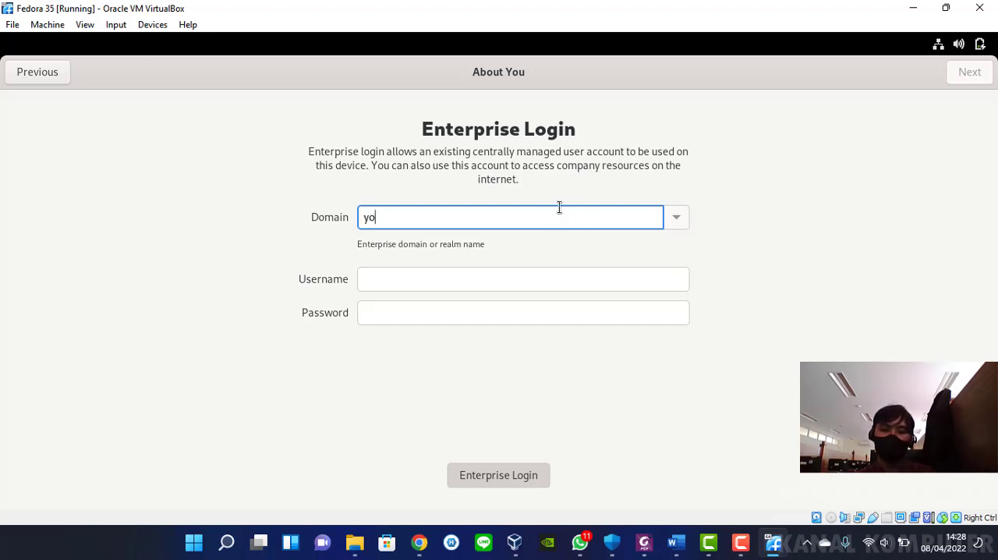
type("utube.")
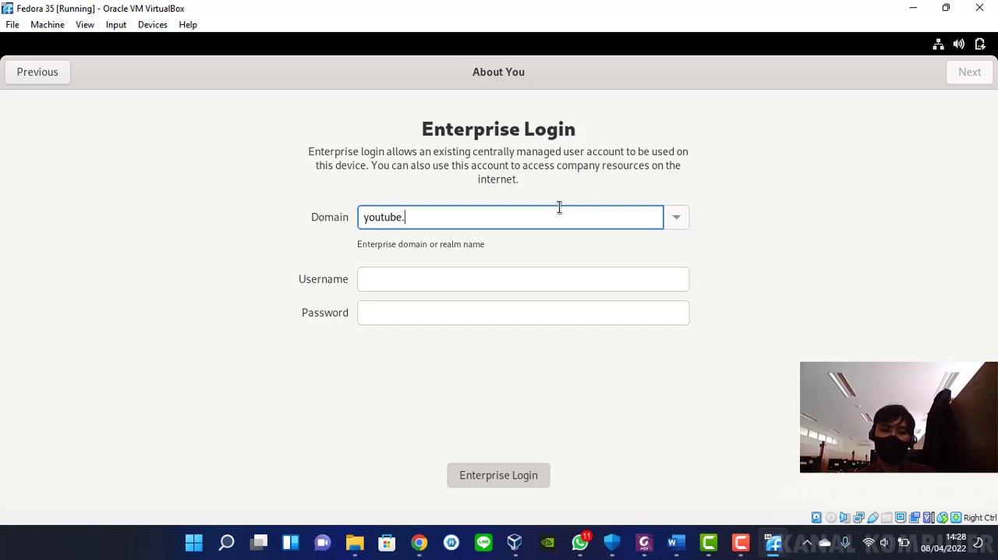
type("com/c/")
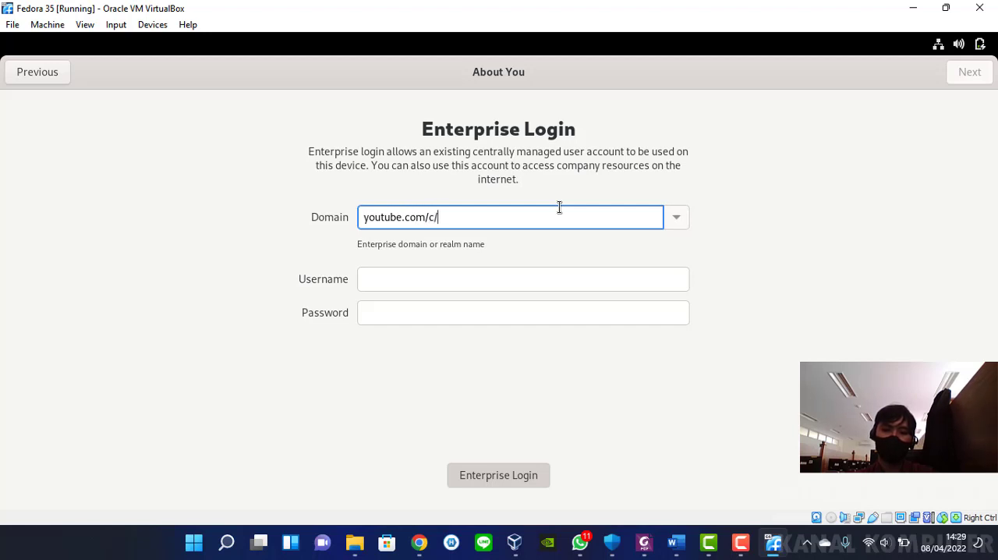
type("kan")
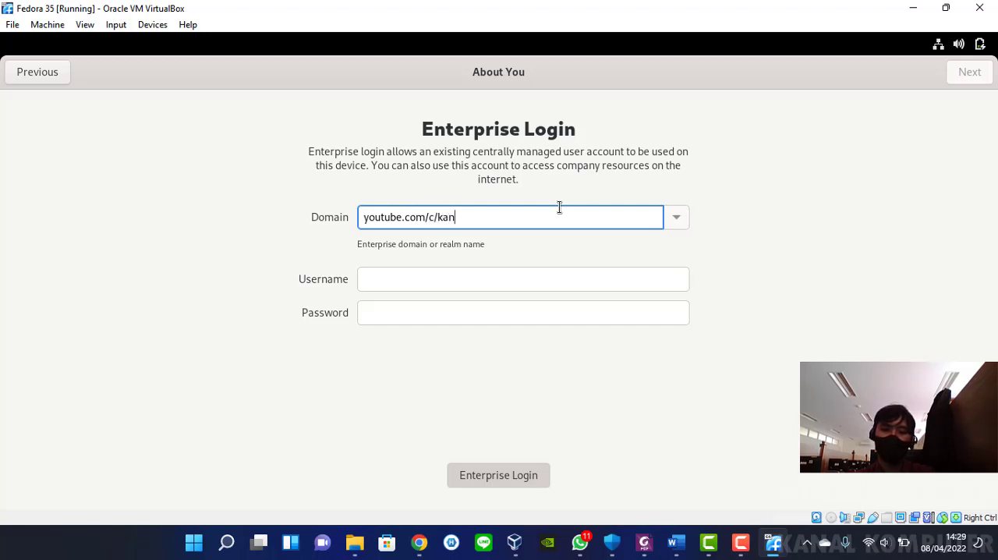
type("alkomputer1")
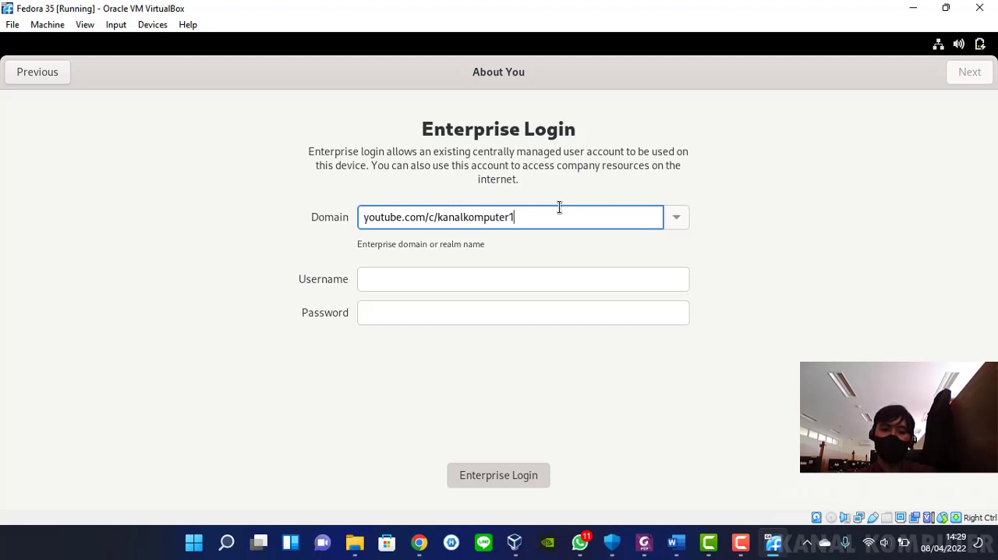
type("7")
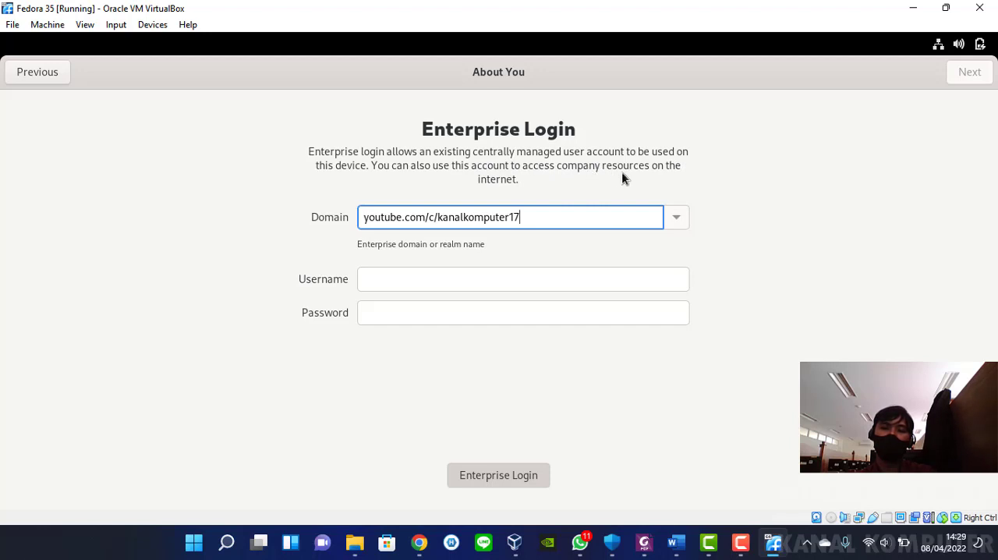
Enter Kanalkomputer17 as the enterprise username and fill in the account password
left_click(459, 277)
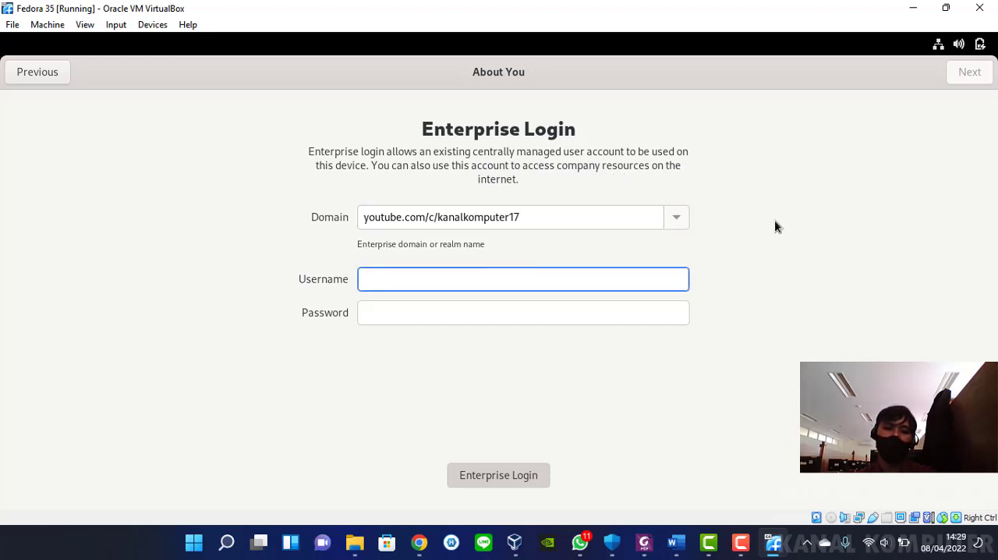
type("Kanla")
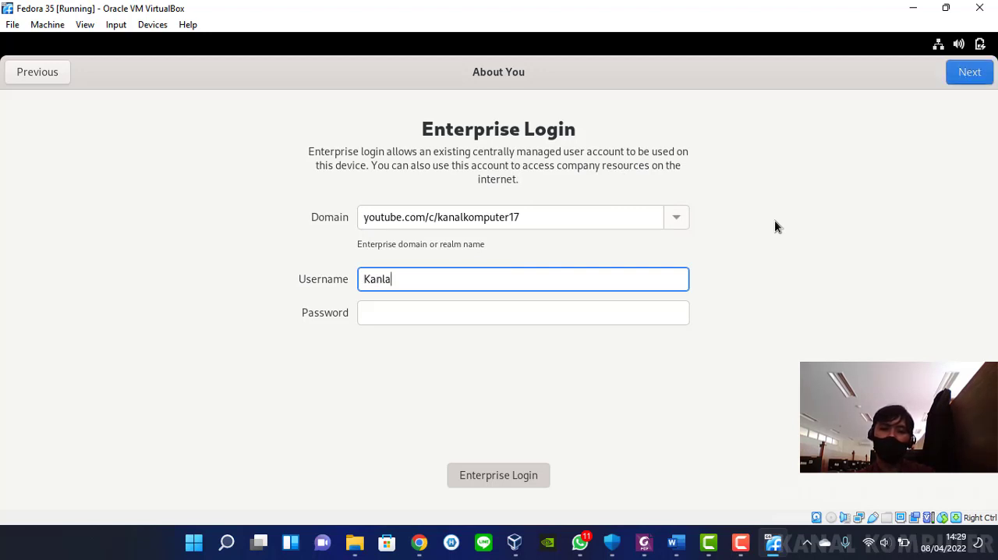
key("BackSpace")
key("BackSpace")
type("al")
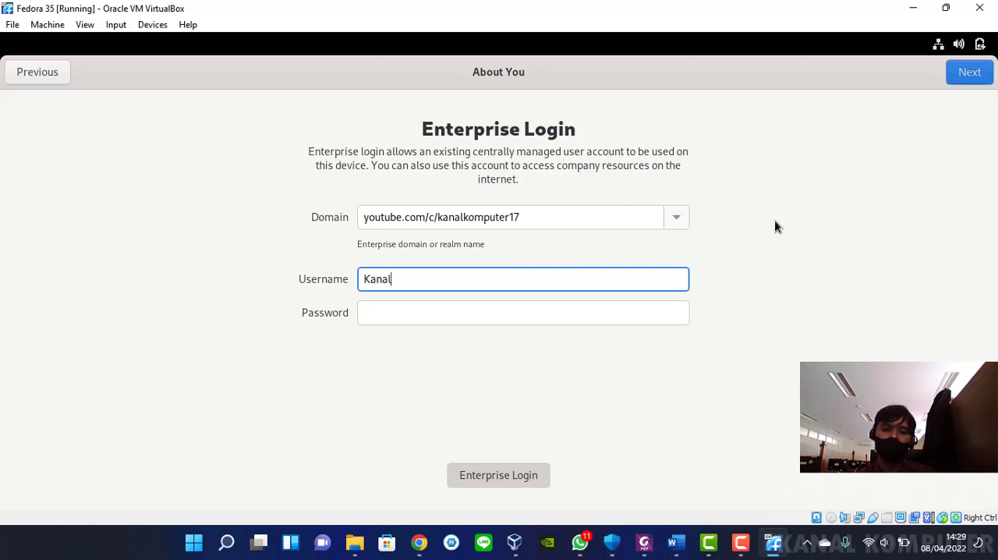
type("komputer17")
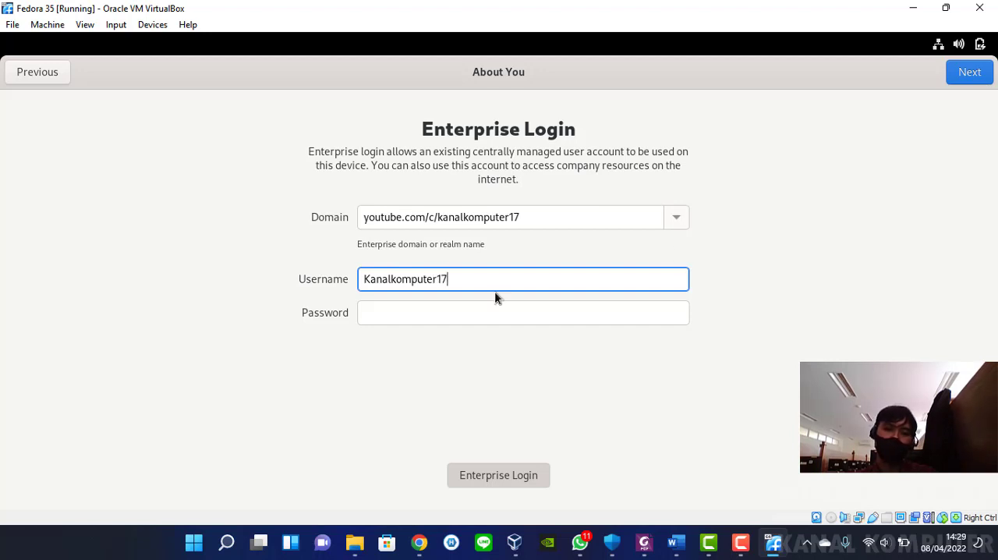
left_click(455, 312)
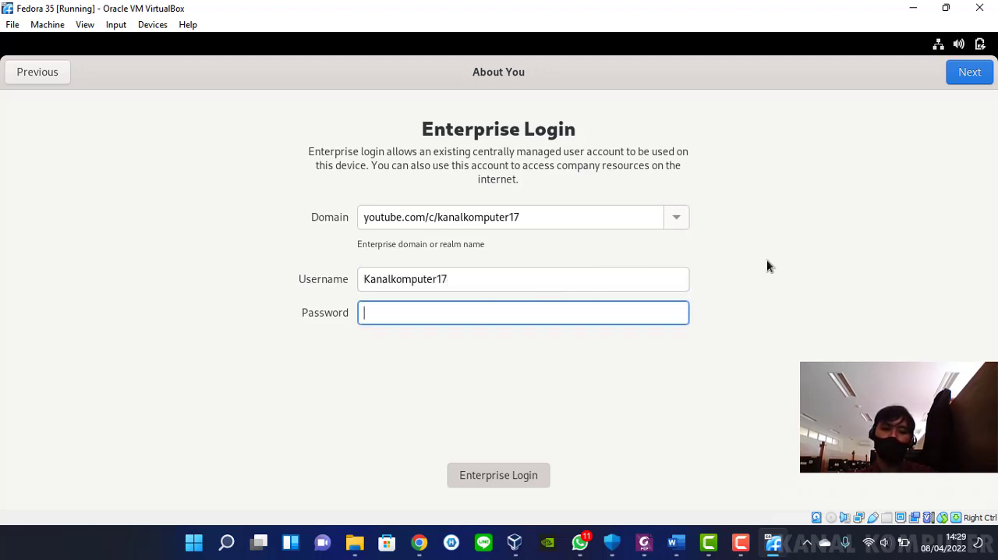
type("••••••••")
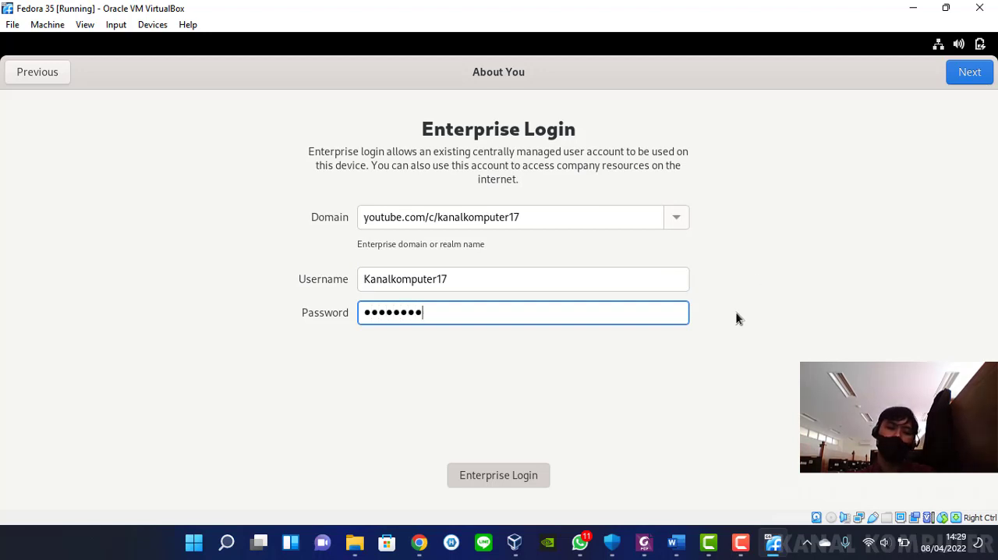
Try to submit the enterprise login with the YouTube channel address as the domain
left_click(501, 476)
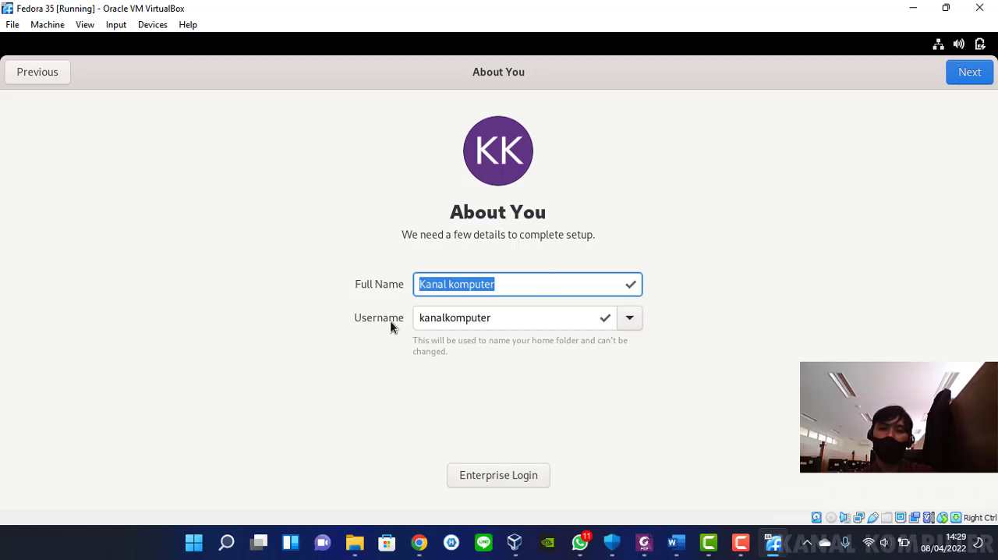
left_click(535, 477)
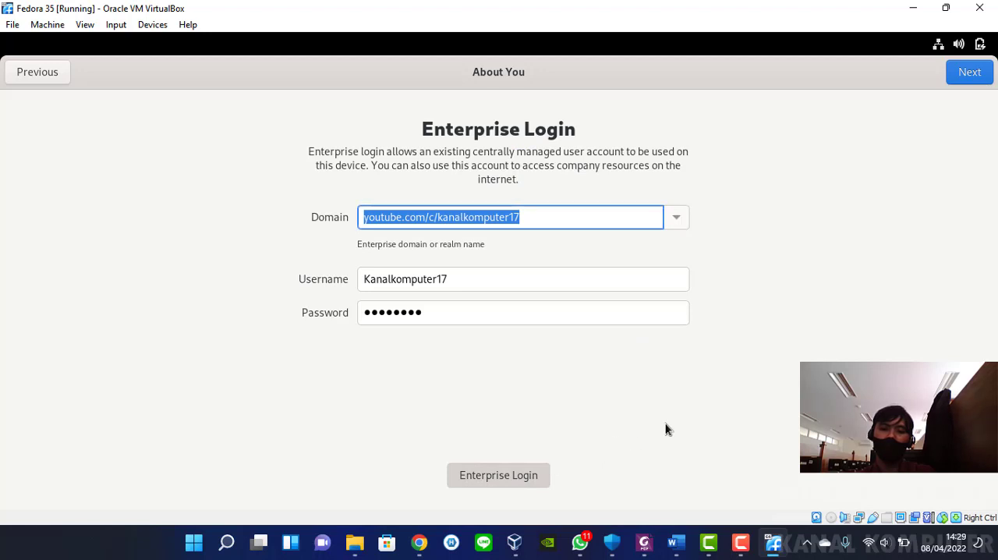
left_click(982, 71)
left_click(591, 216)
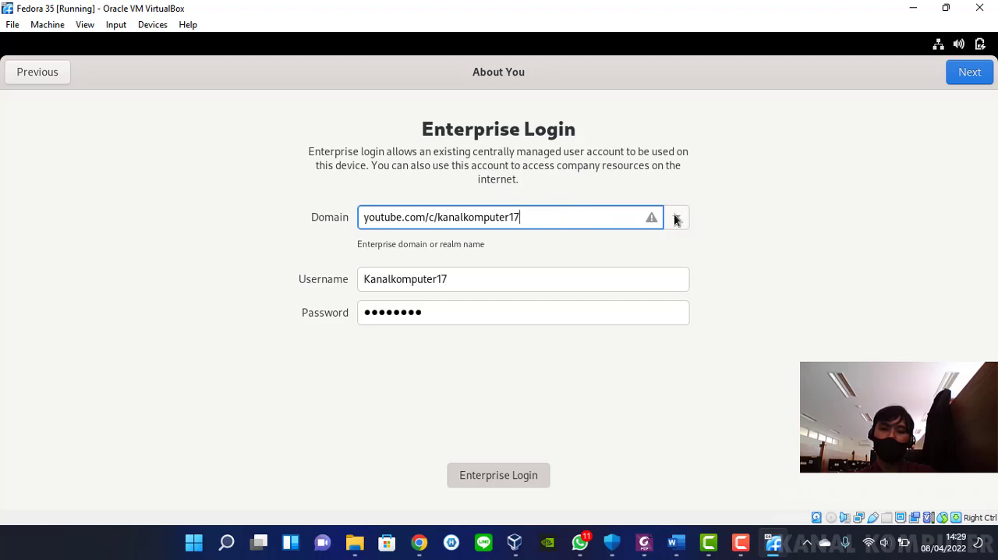
left_click_drag(530, 216, 326, 221)
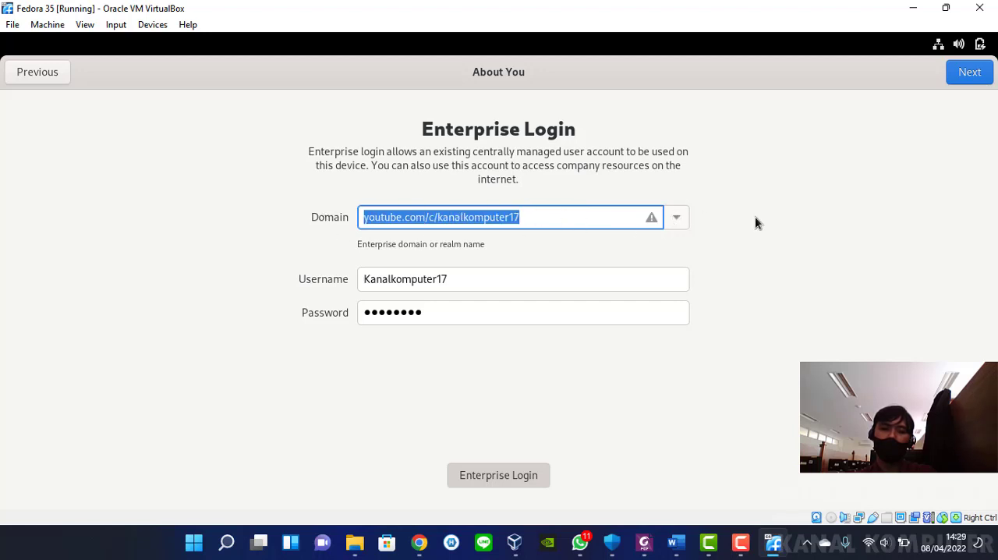
type("ww")
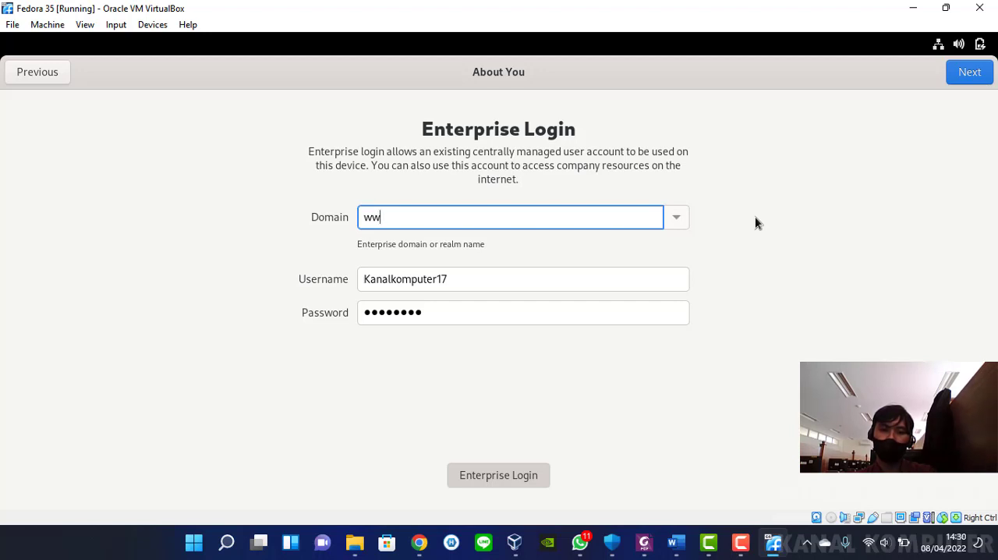
type("w.uta45jaka")
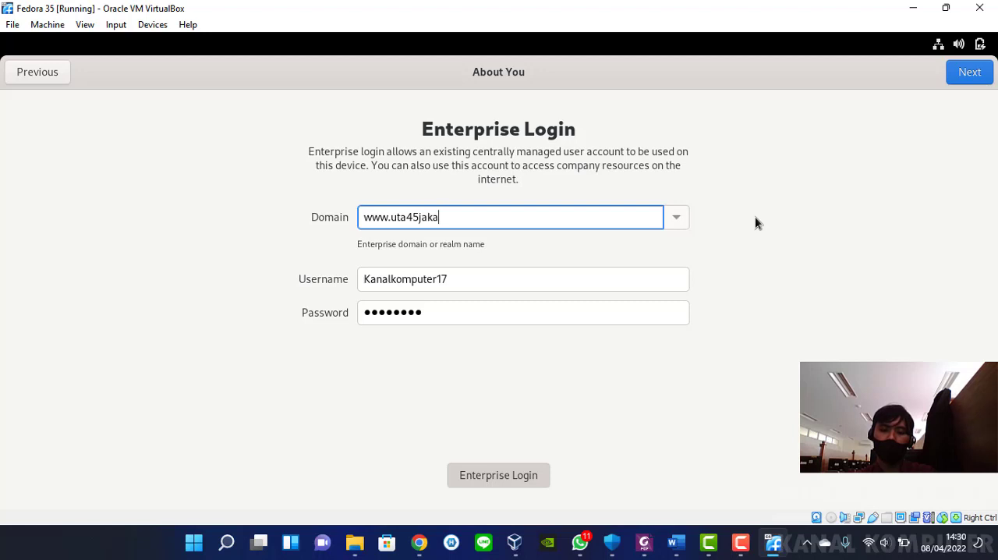
type("rta.a.cid")
key("BackSpace")
key("BackSpace")
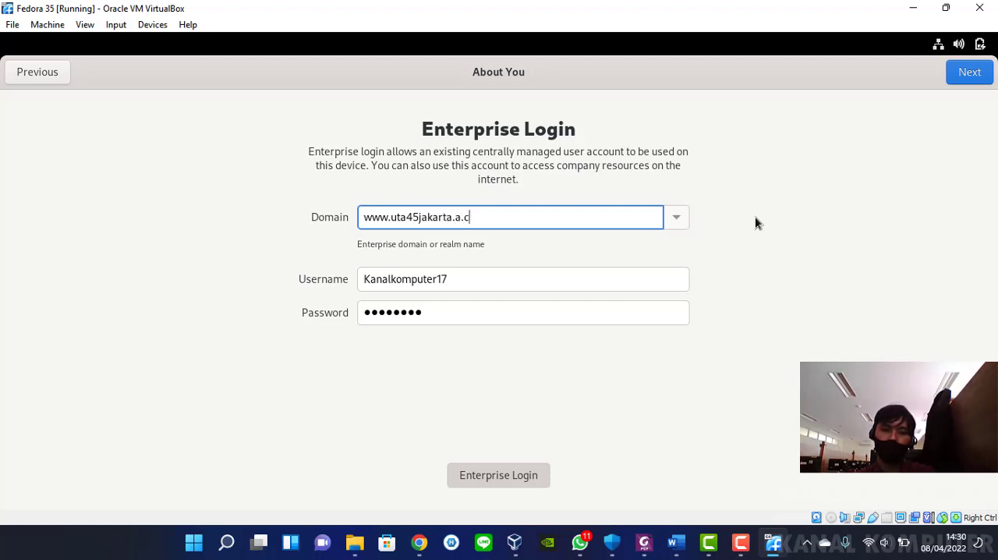
key("BackSpace")
key("BackSpace")
type("c.id")
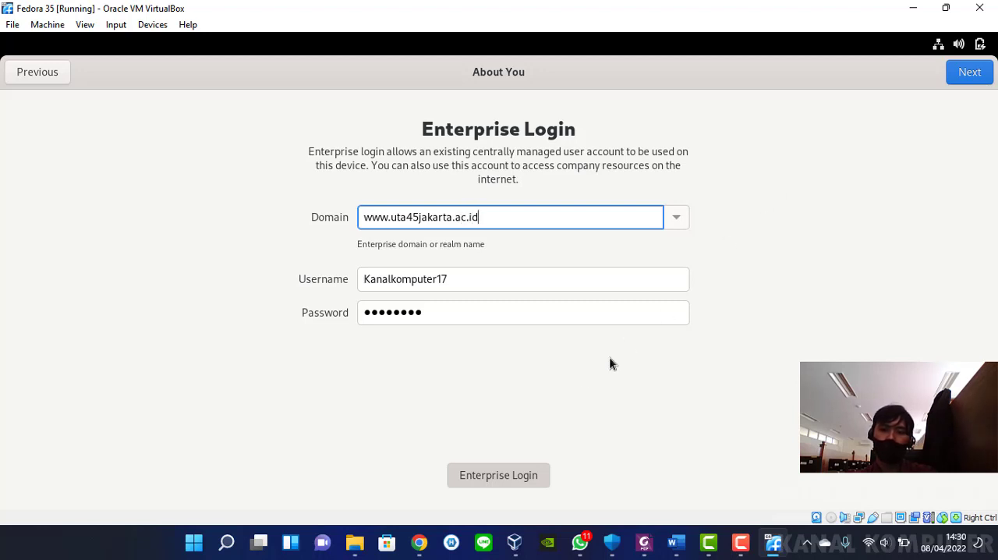
left_click(510, 467)
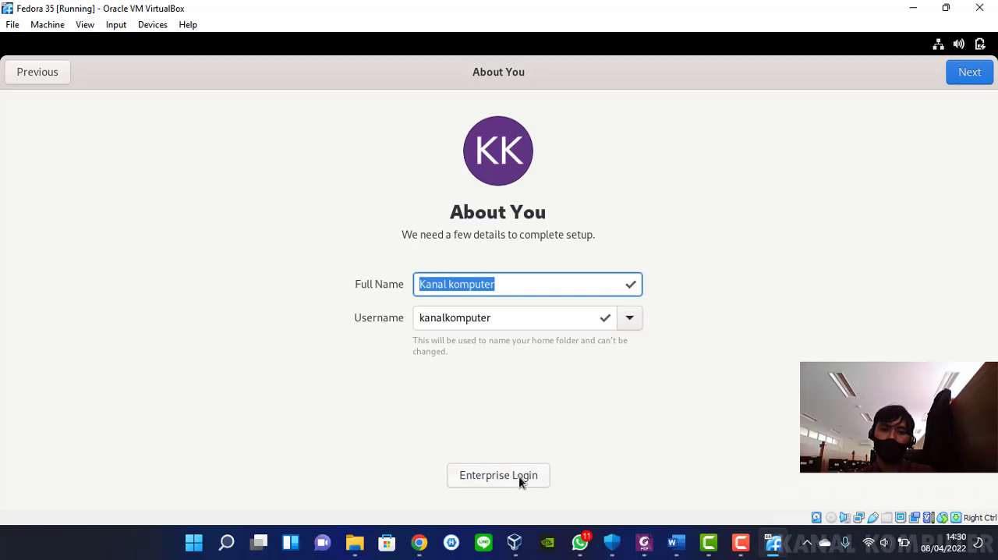
left_click(519, 475)
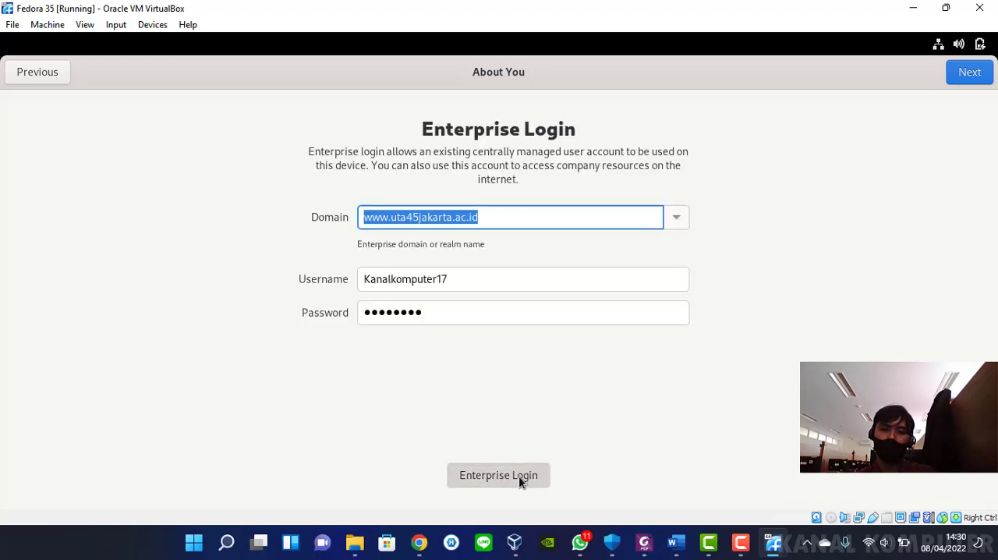
left_click(966, 72)
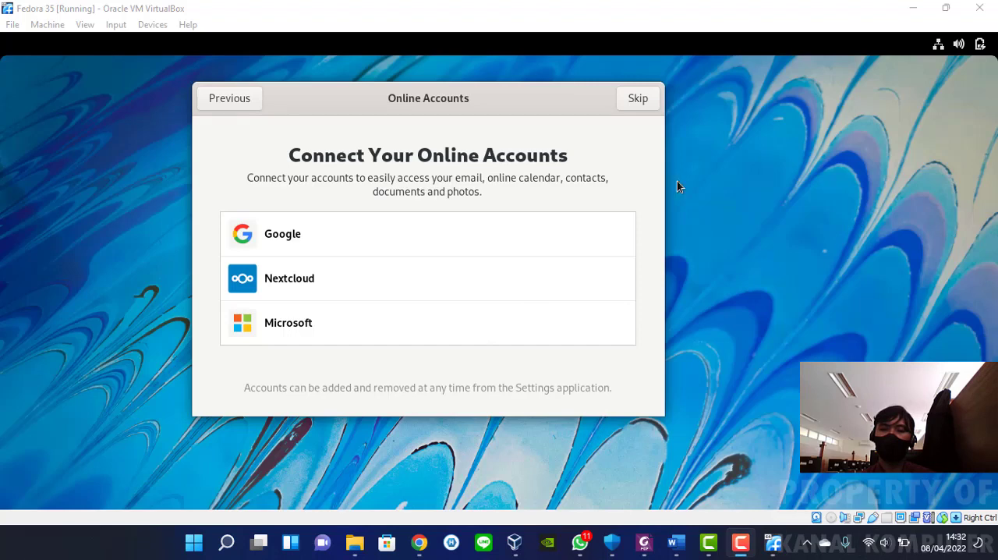
Choose Google as the online account to connect and submit the account's email address
left_click_drag(481, 101, 585, 89)
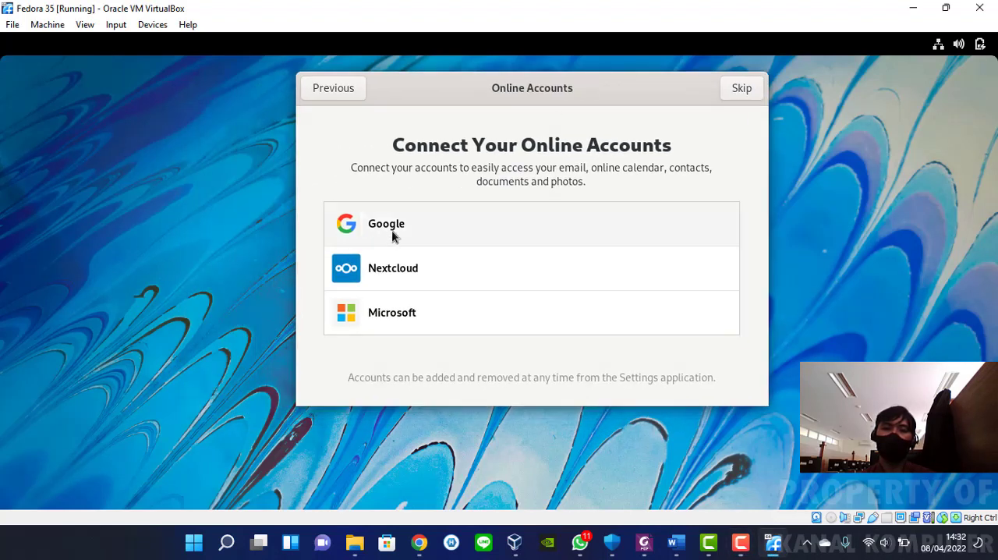
left_click(472, 226)
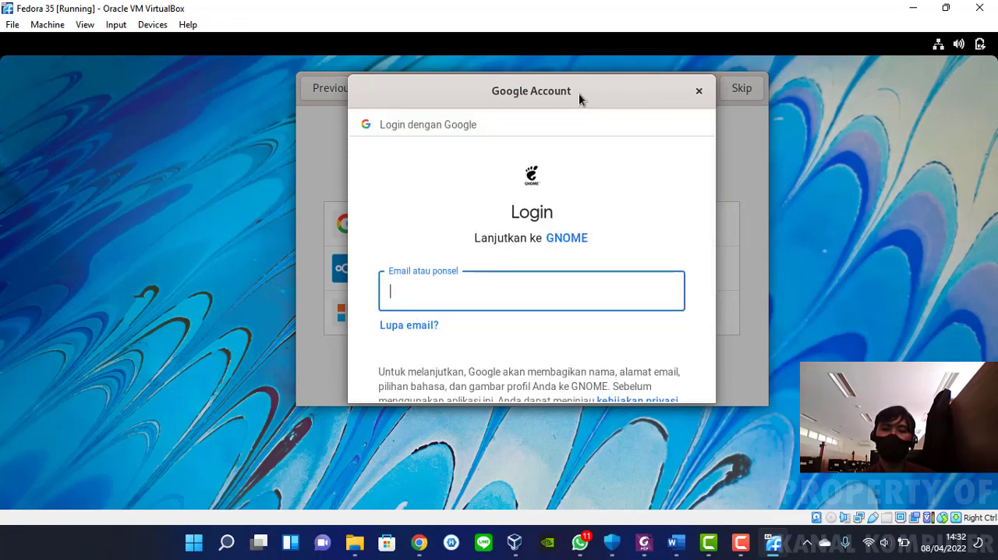
left_click_drag(578, 93, 596, 77)
scroll(622, 211, "down", 2)
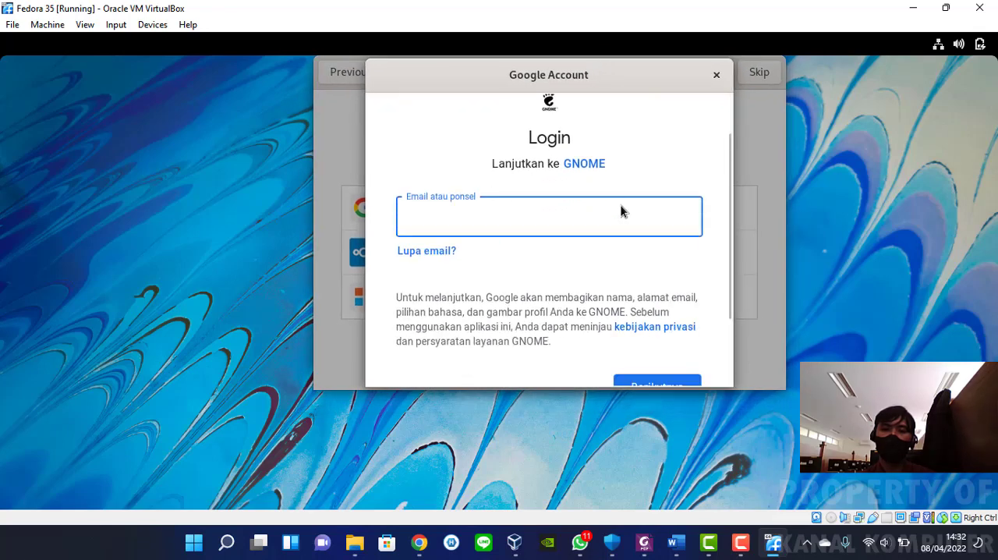
scroll(617, 200, "down", 3)
scroll(616, 200, "up", 2)
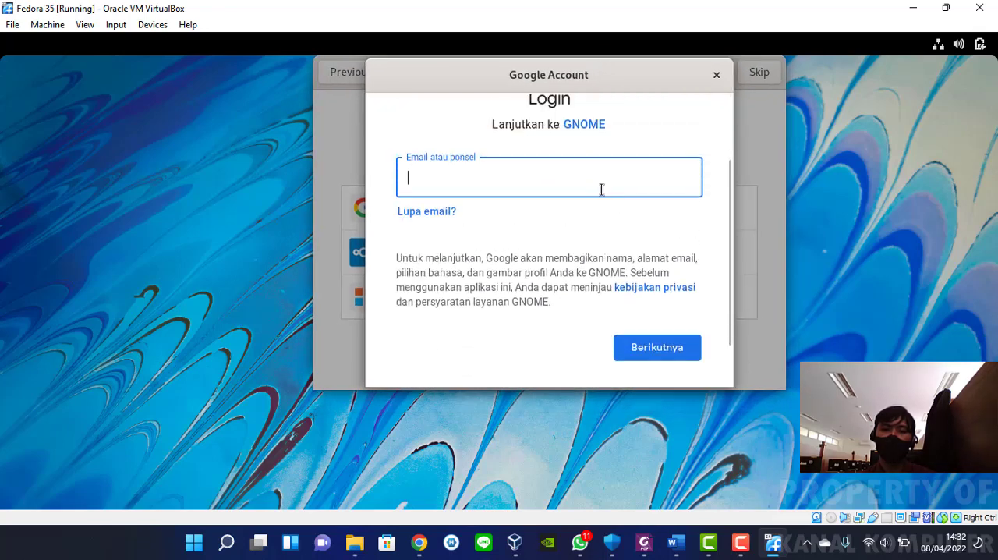
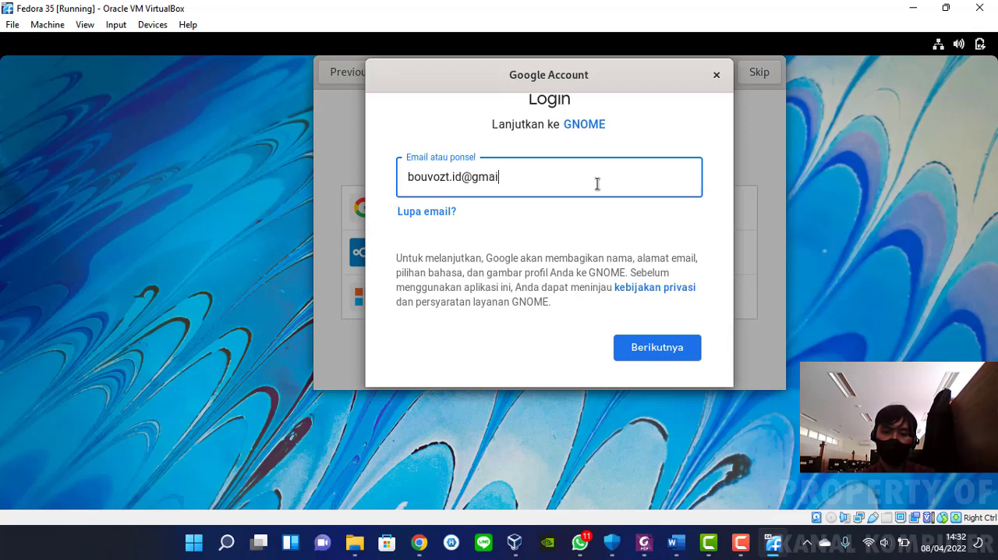
key("Return")
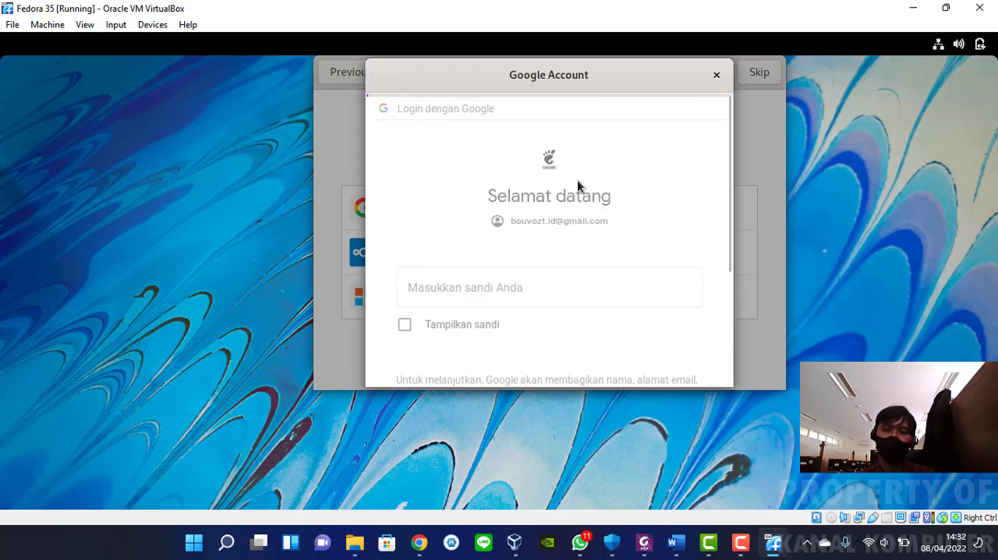
Enter the Google account password and allow GNOME to access the account
type("********")
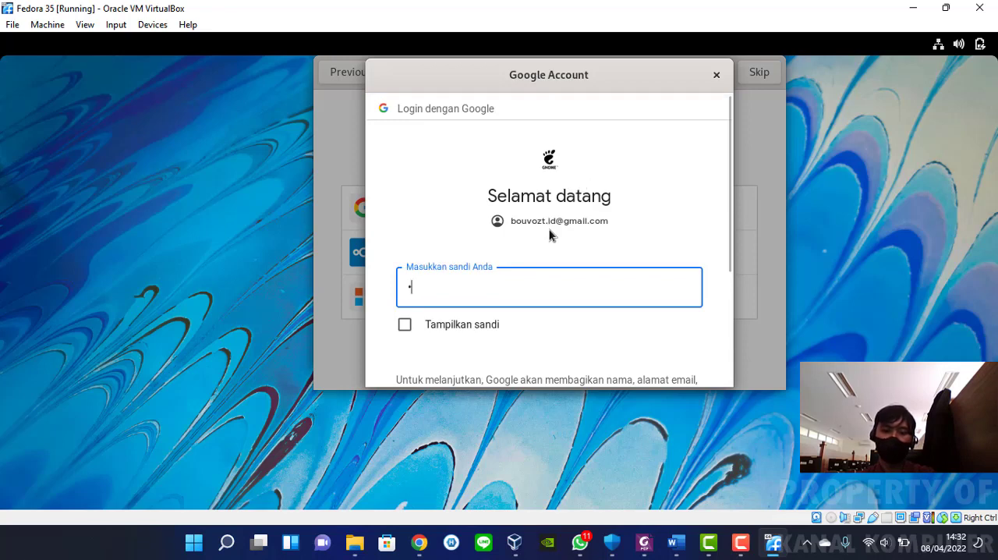
key("Return")
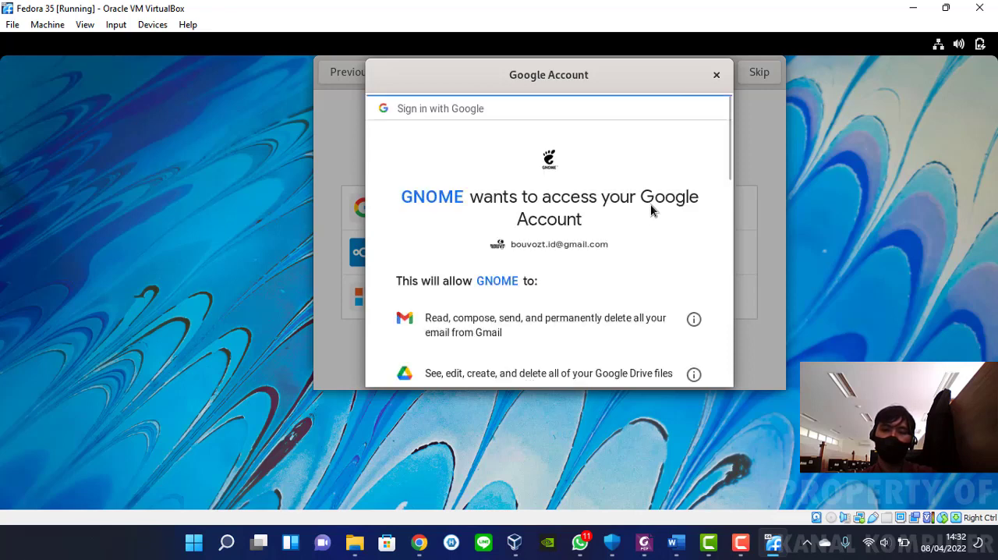
scroll(647, 230, "down", 3)
scroll(646, 226, "down", 10)
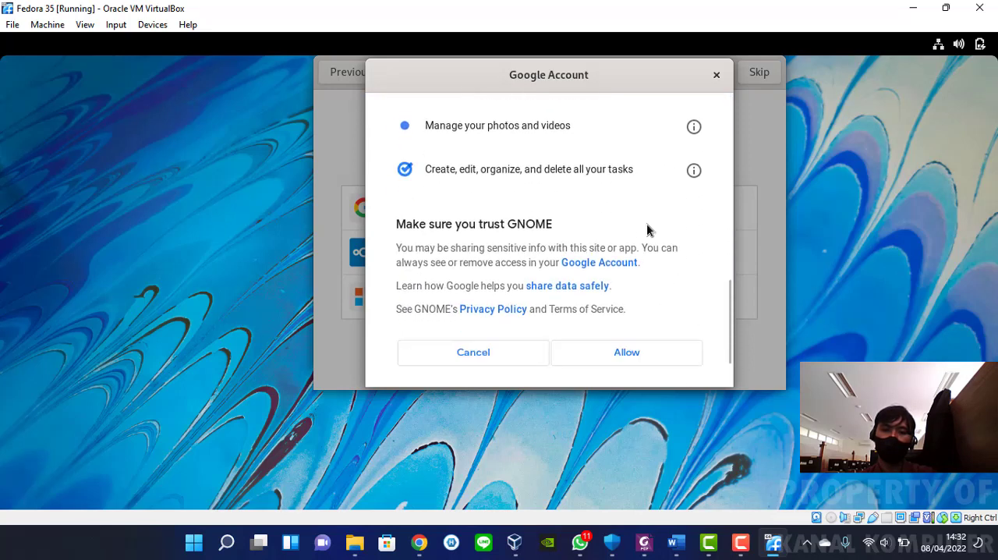
left_click(634, 290)
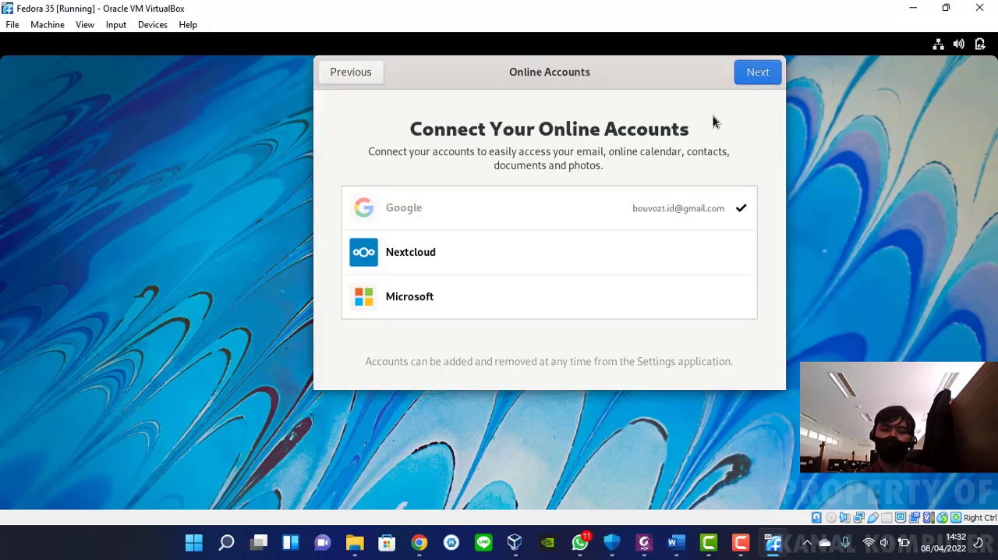
left_click(759, 78)
scroll(722, 139, "down", 1)
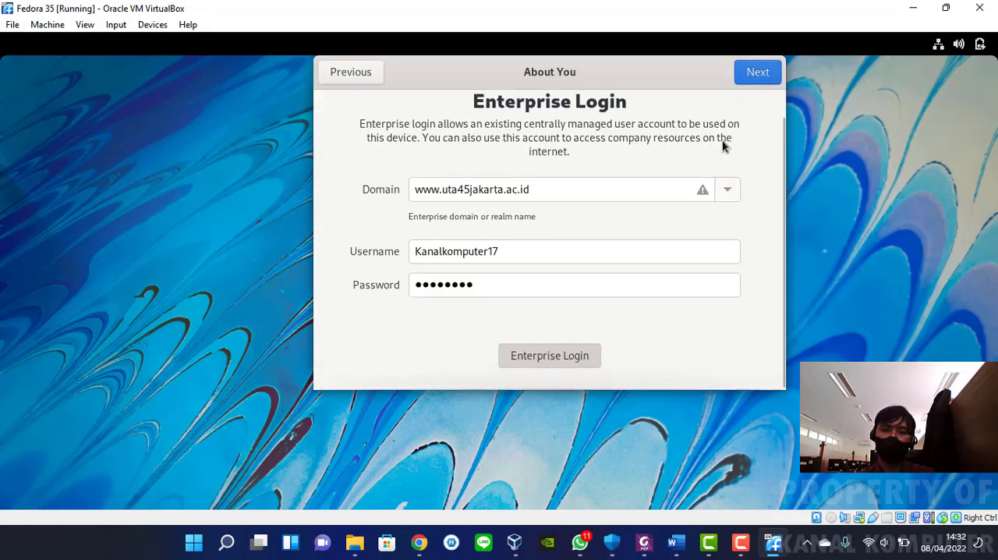
left_click(759, 72)
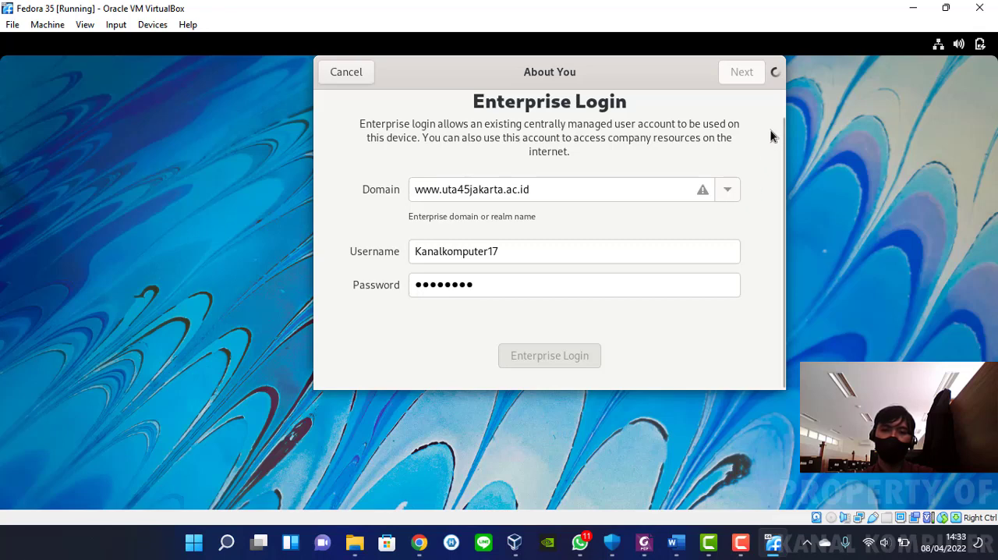
left_click(515, 285)
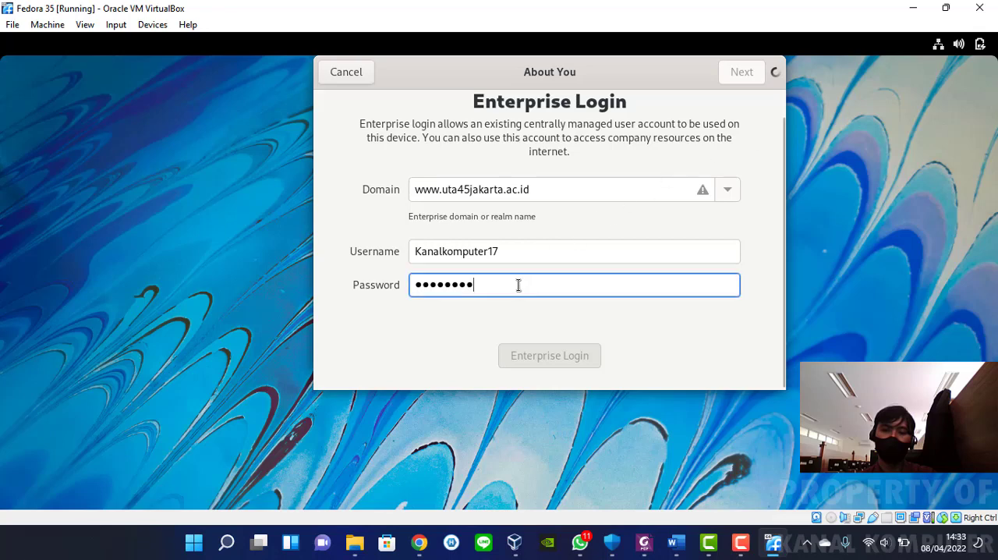
left_click(568, 252)
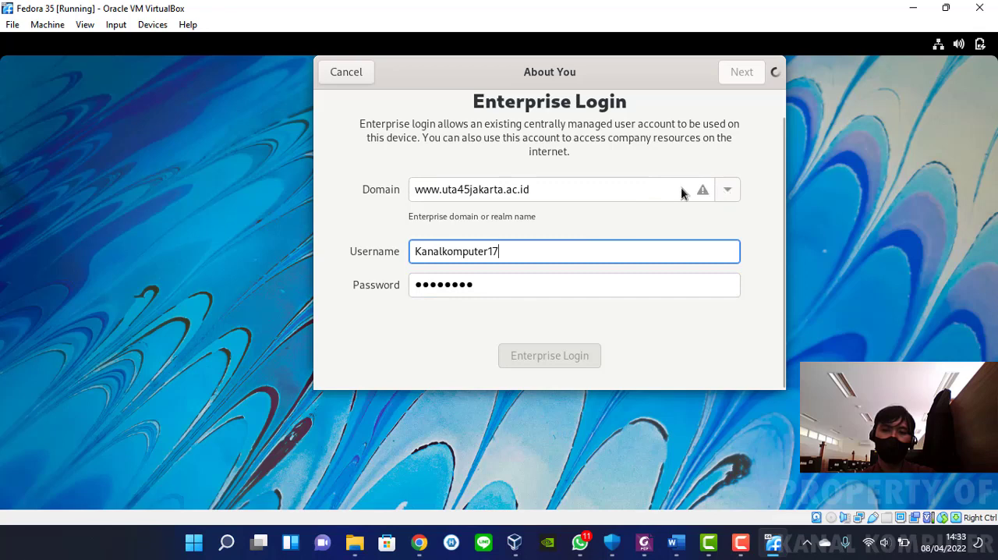
left_click(627, 192)
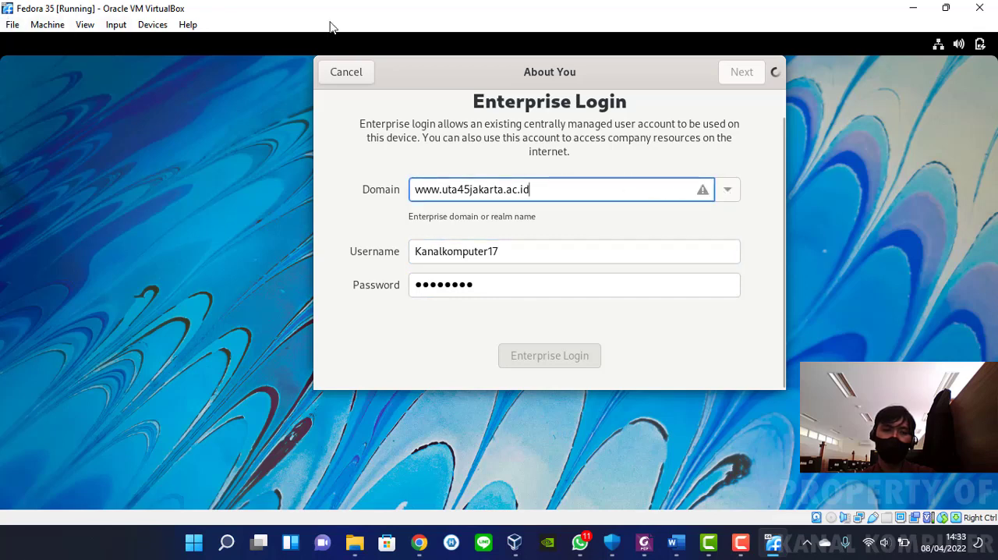
left_click_drag(622, 73, 580, 72)
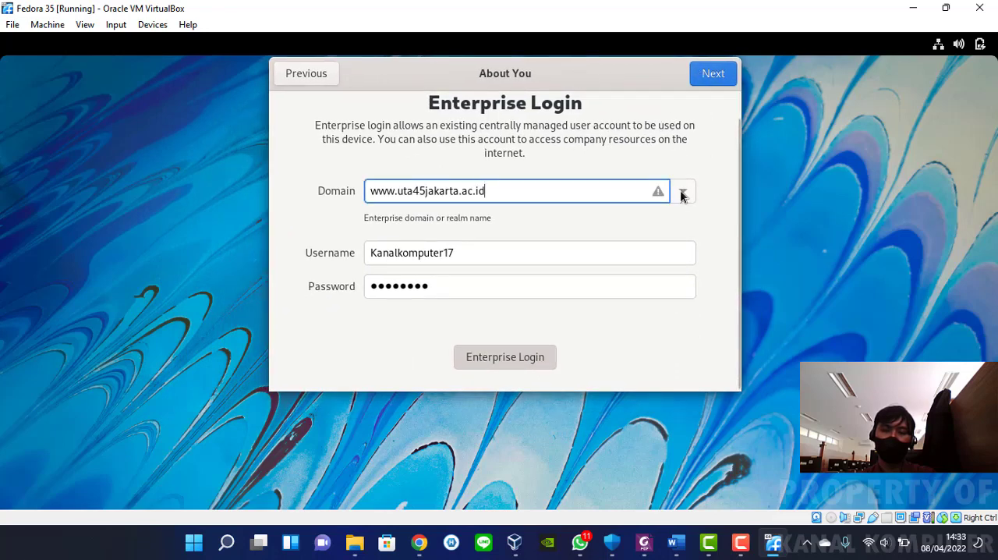
Clear the enterprise domain and go back through the setup pages to the welcome page
left_click_drag(546, 190, 346, 192)
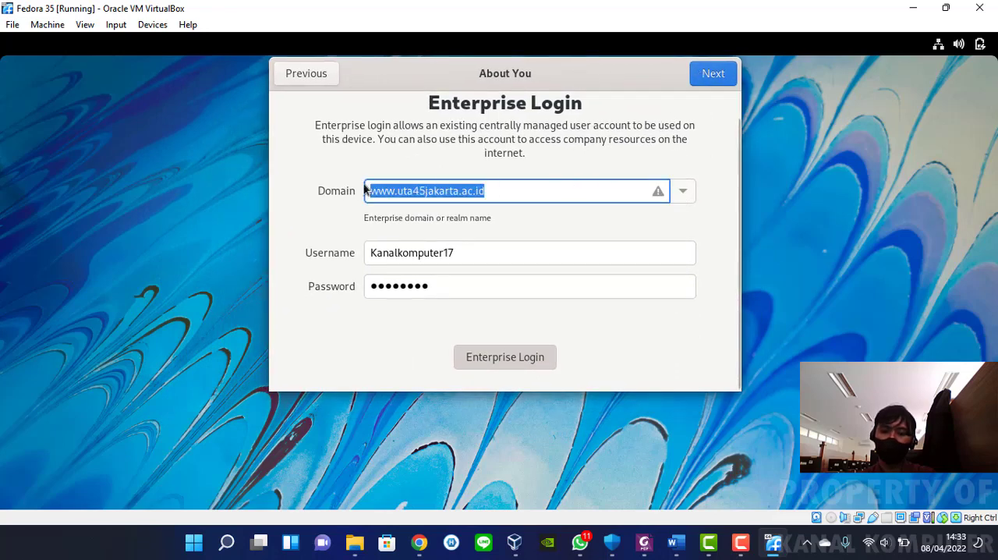
key("BackSpace")
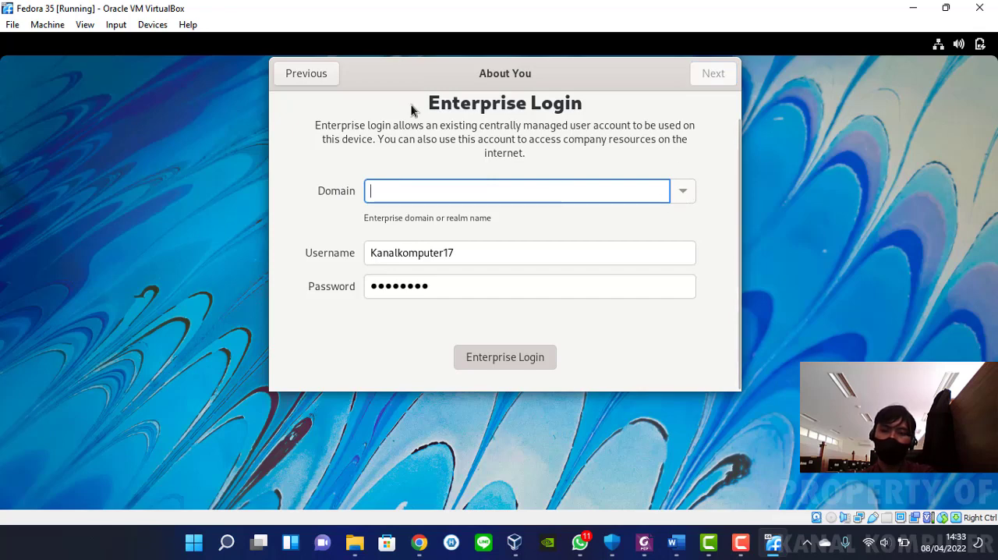
mouse_move(505, 73)
left_mouse_down()
mouse_move(614, 103)
mouse_move(510, 76)
mouse_move(492, 85)
left_mouse_up()
left_click(325, 78)
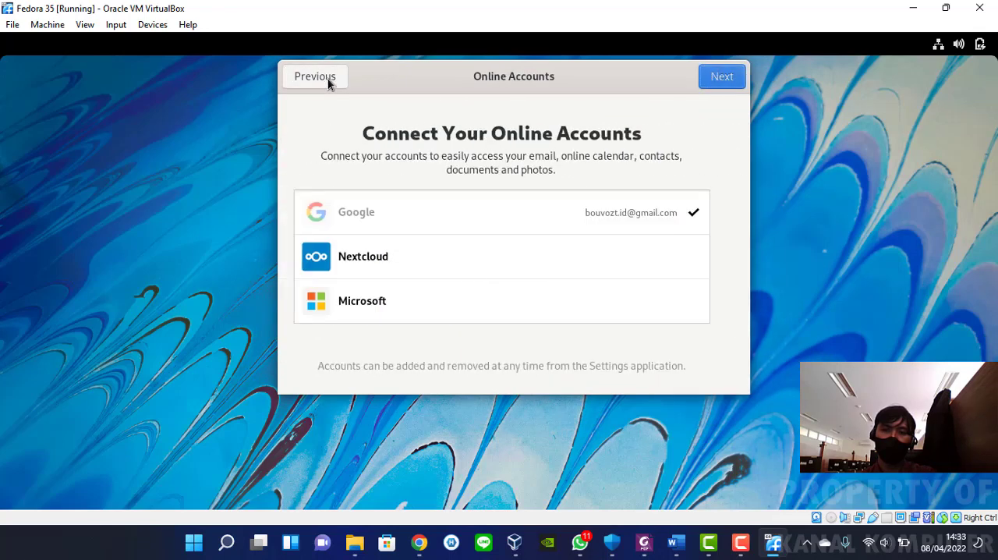
left_click(320, 75)
left_click(320, 75)
left_click(320, 74)
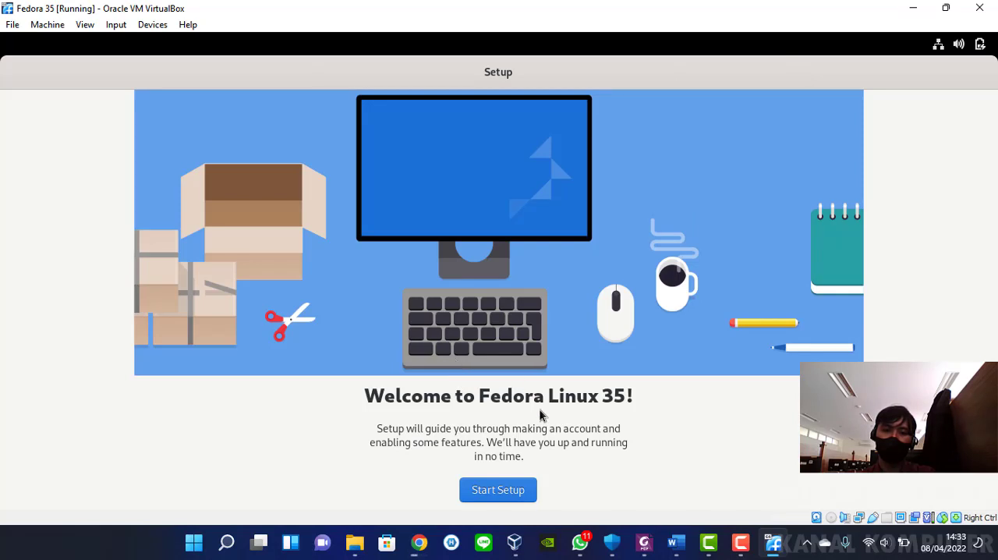
key("F9")
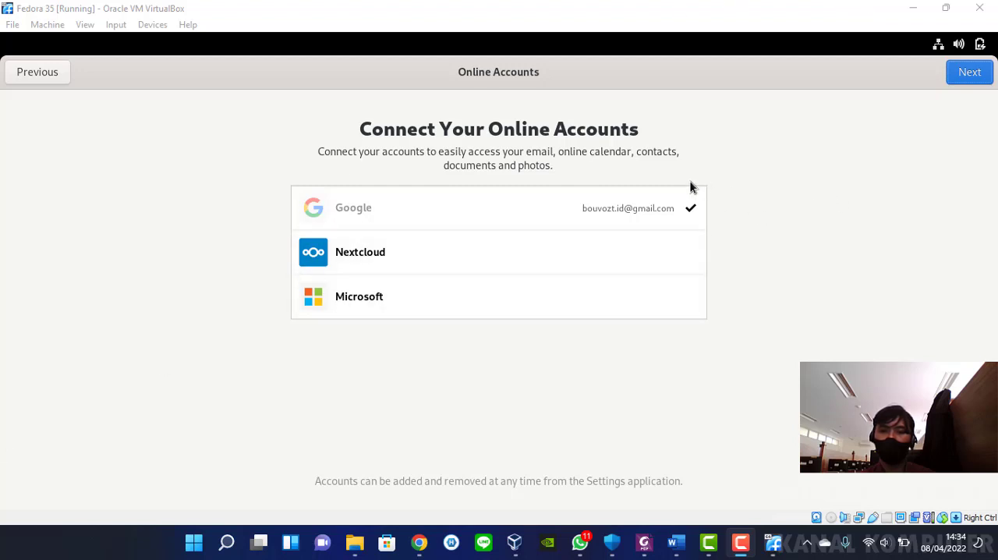
Continue from the online accounts page to the About You page with the Google account connected
left_click(969, 71)
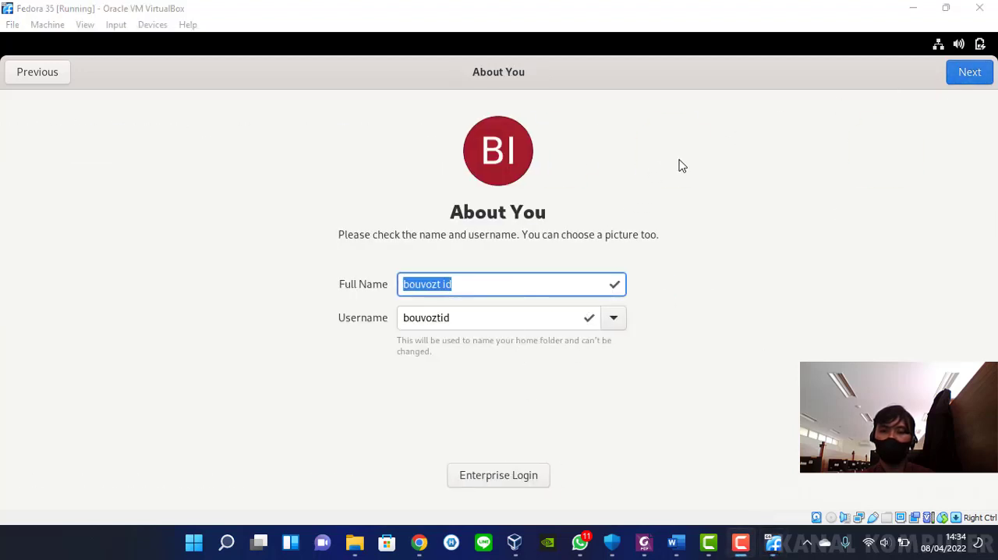
left_click(36, 73)
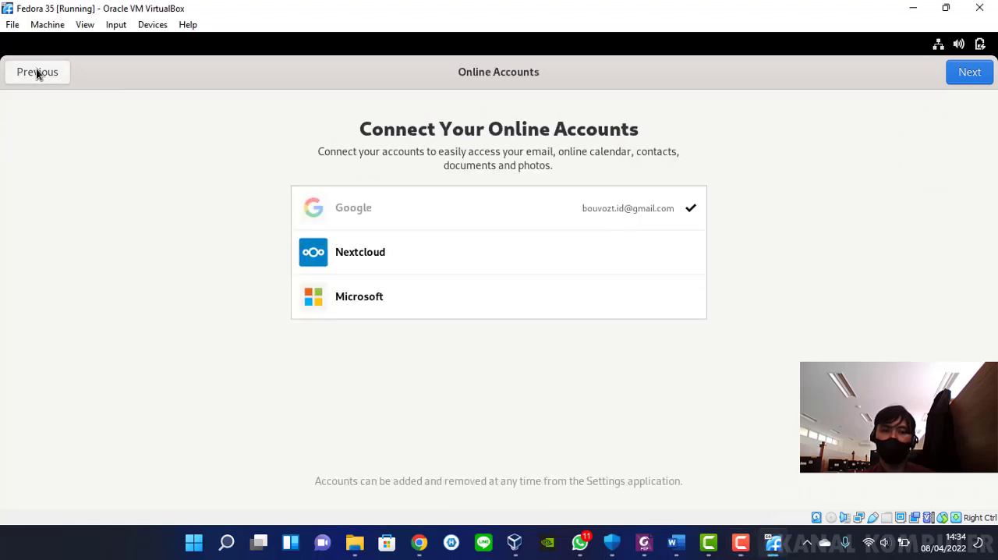
left_click(37, 73)
left_click(968, 72)
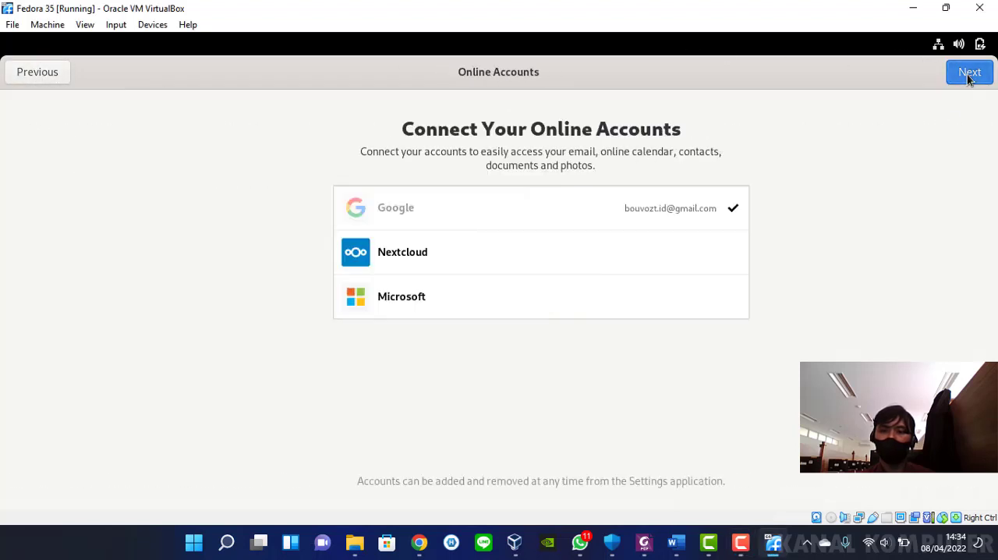
left_click(968, 72)
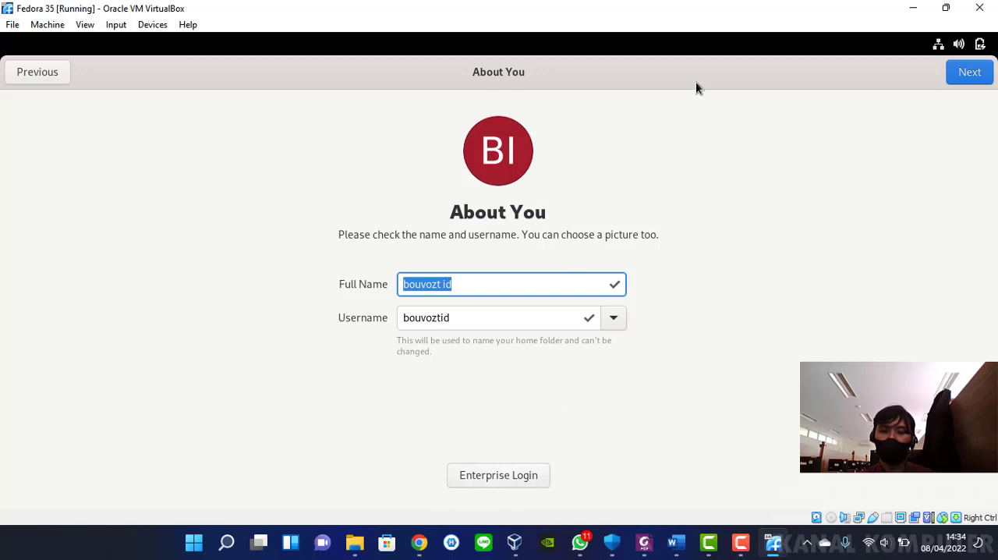
left_click(468, 285)
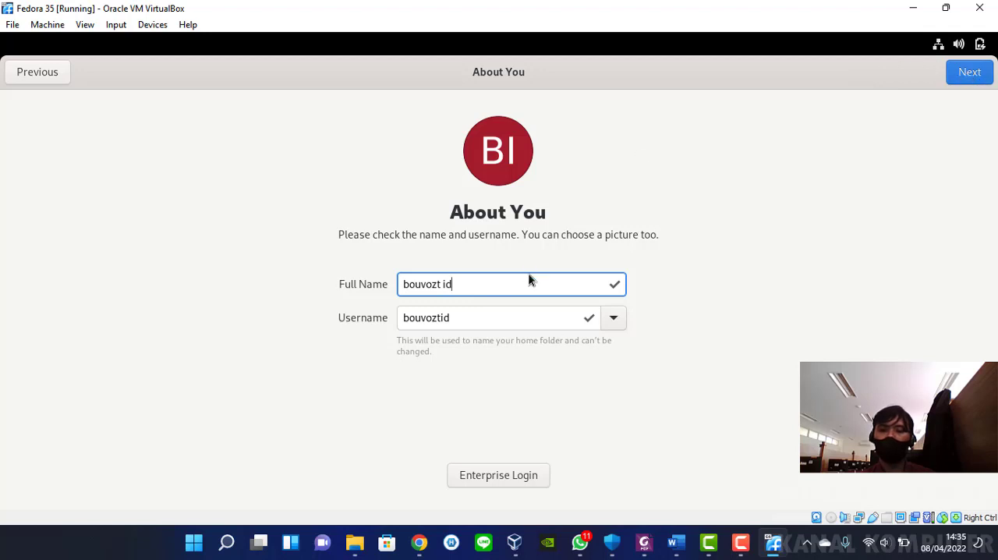
left_click(517, 478)
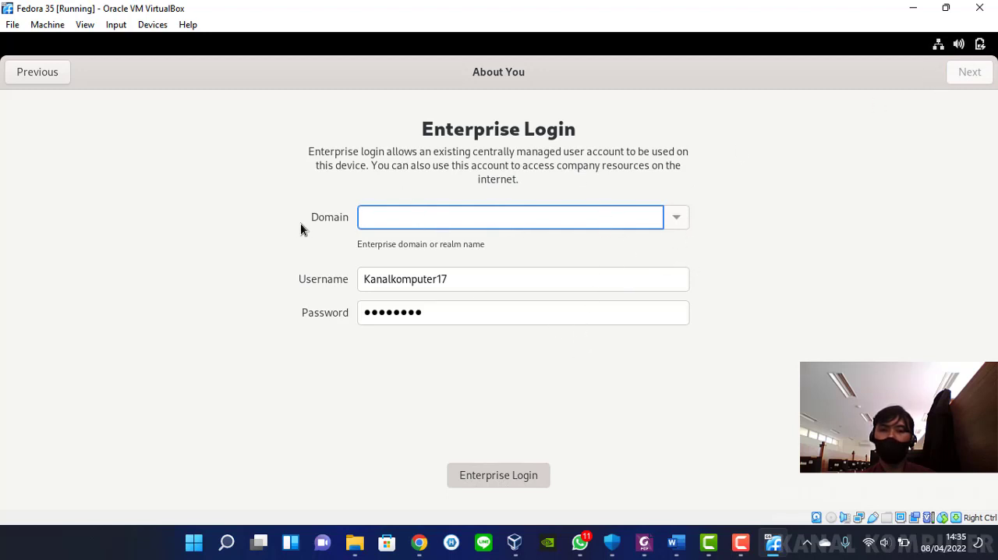
left_click(41, 72)
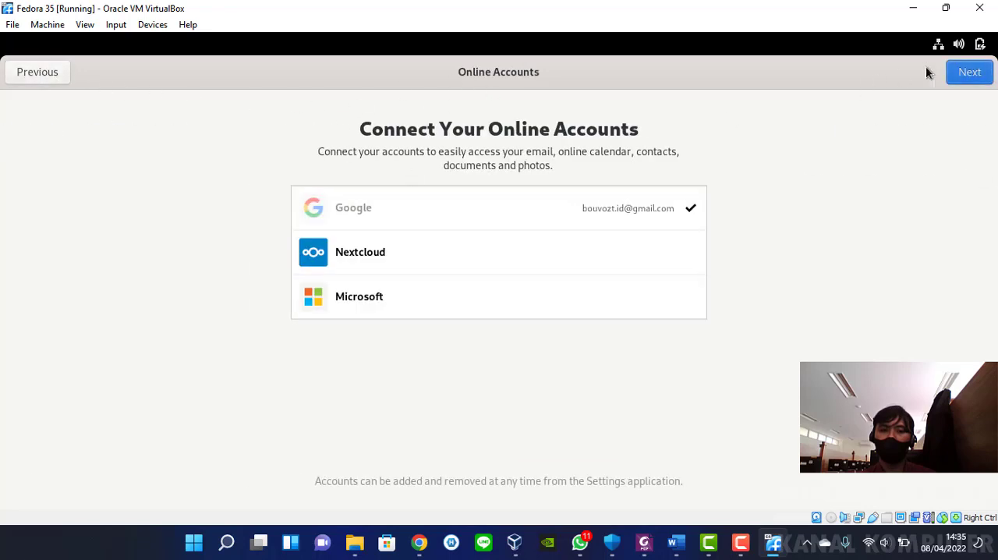
left_click(969, 71)
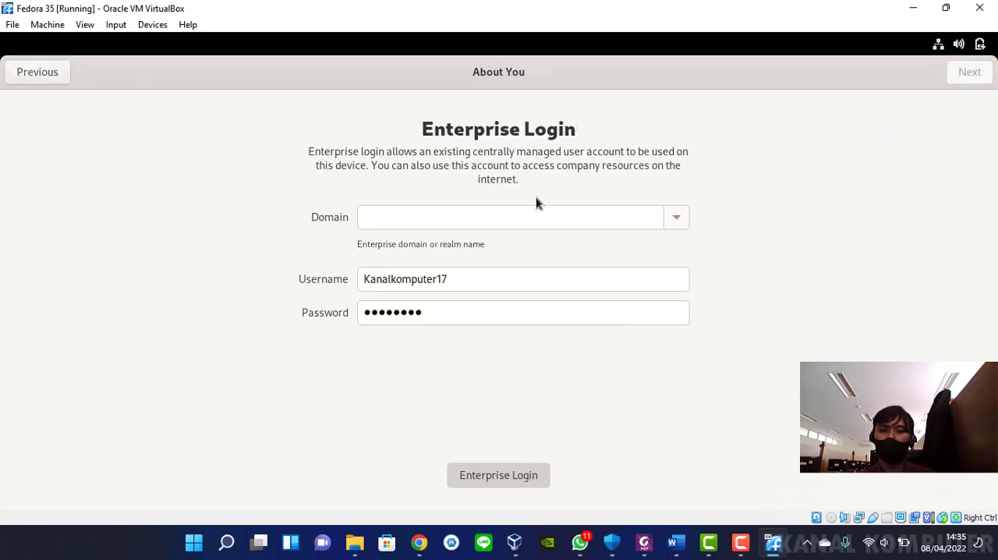
left_click(537, 477)
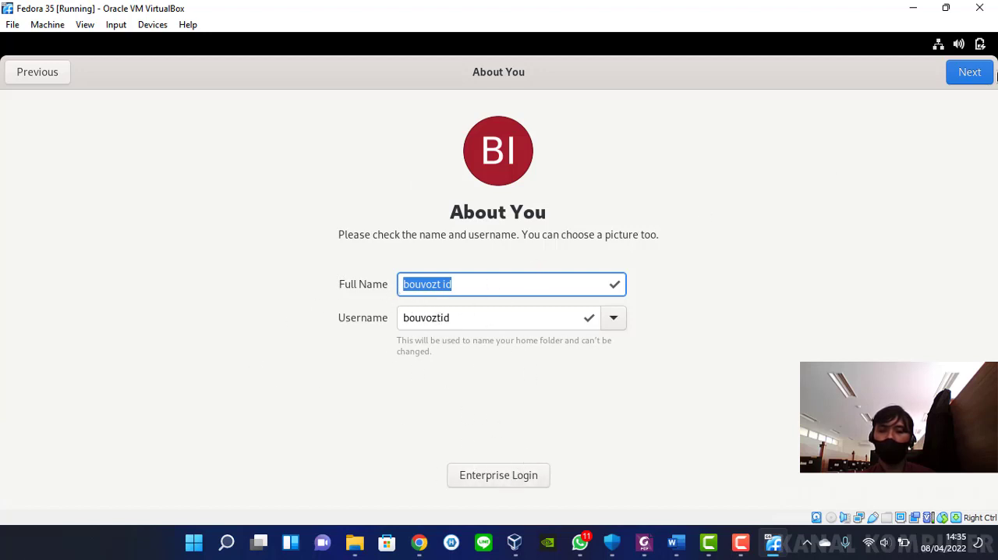
Accept the prefilled full name and username, and enter a strong password for the user account
left_click(974, 70)
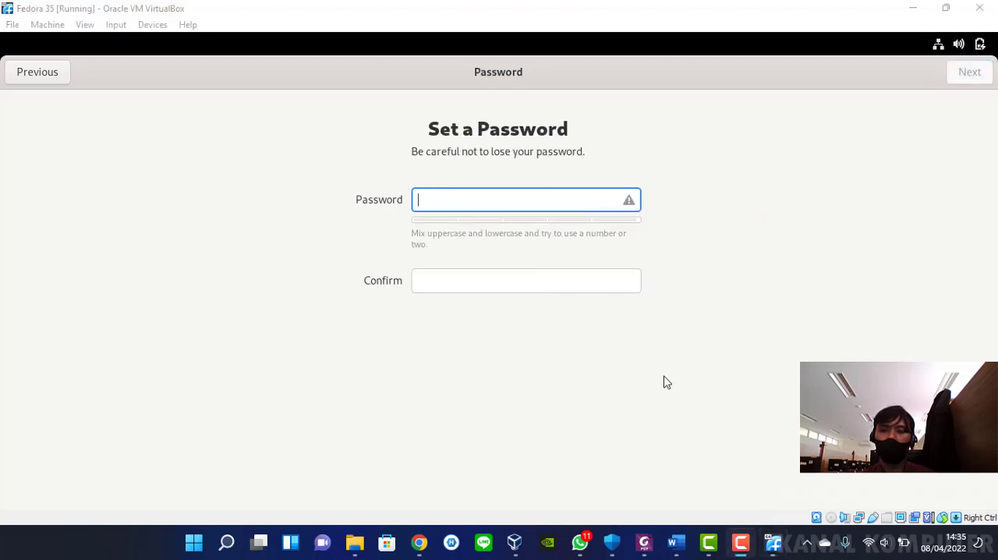
left_click(506, 205)
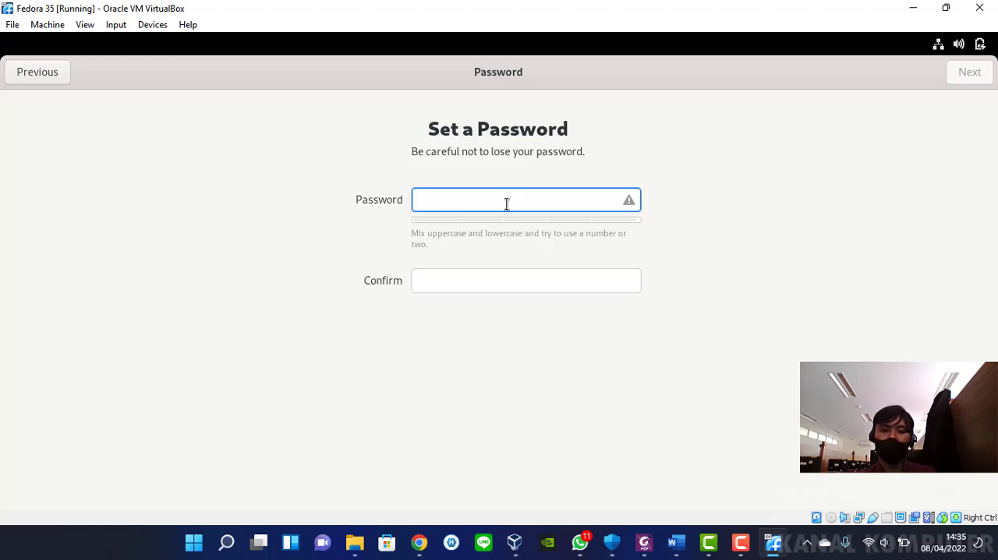
type("aa")
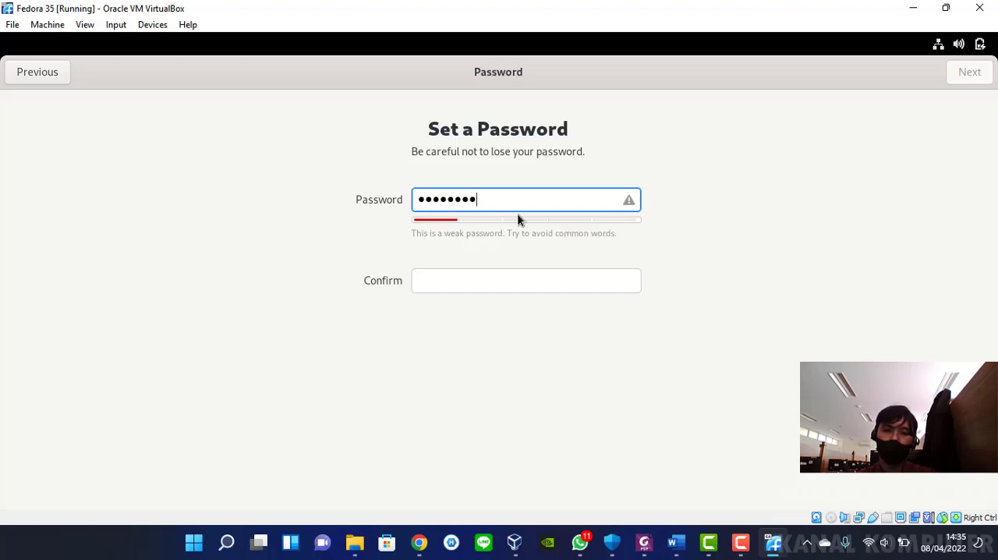
left_click(425, 201)
type("••")
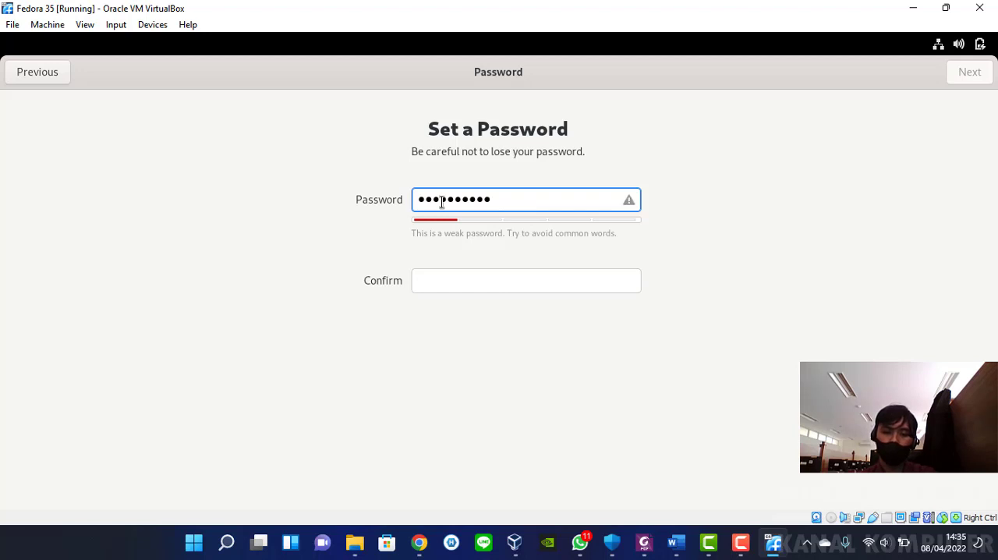
key("BackSpace")
key("BackSpace")
type("•••••")
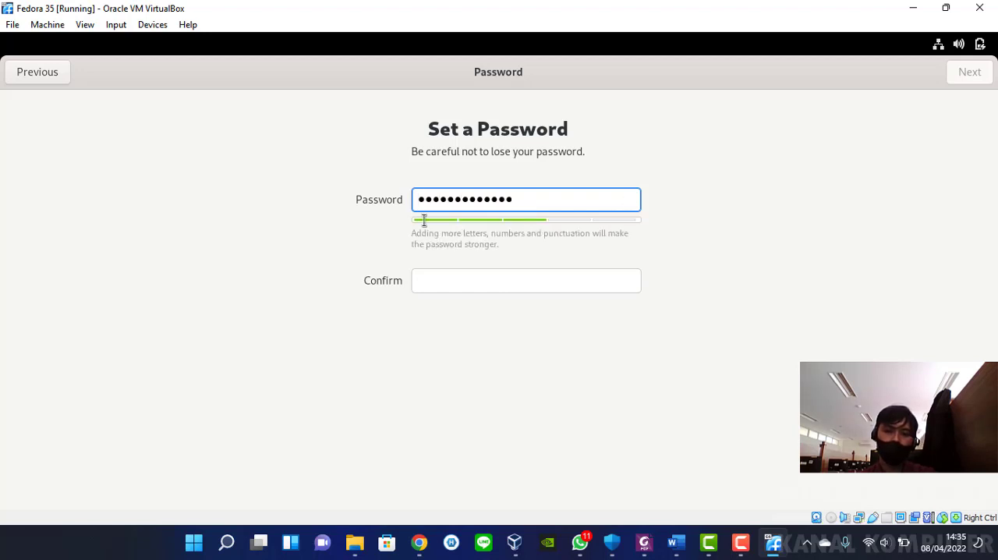
Confirm the account password and finish the setup to start using Fedora Linux
left_click(422, 272)
type("•••••")
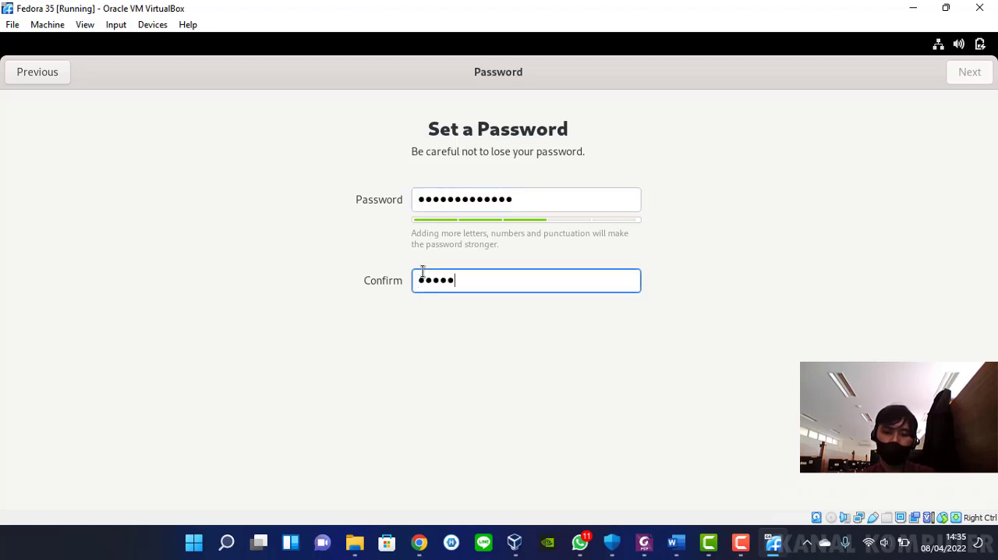
type("••••••")
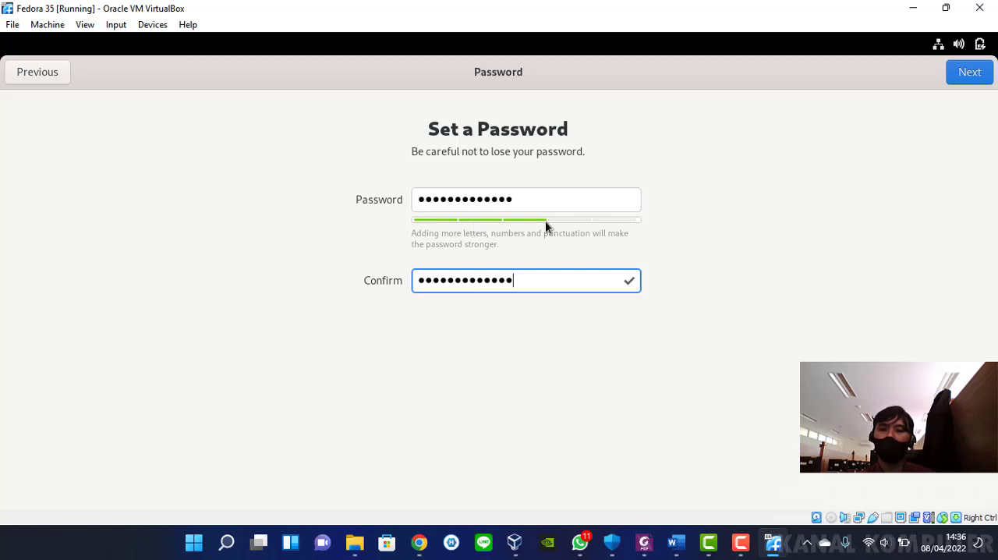
left_click(967, 75)
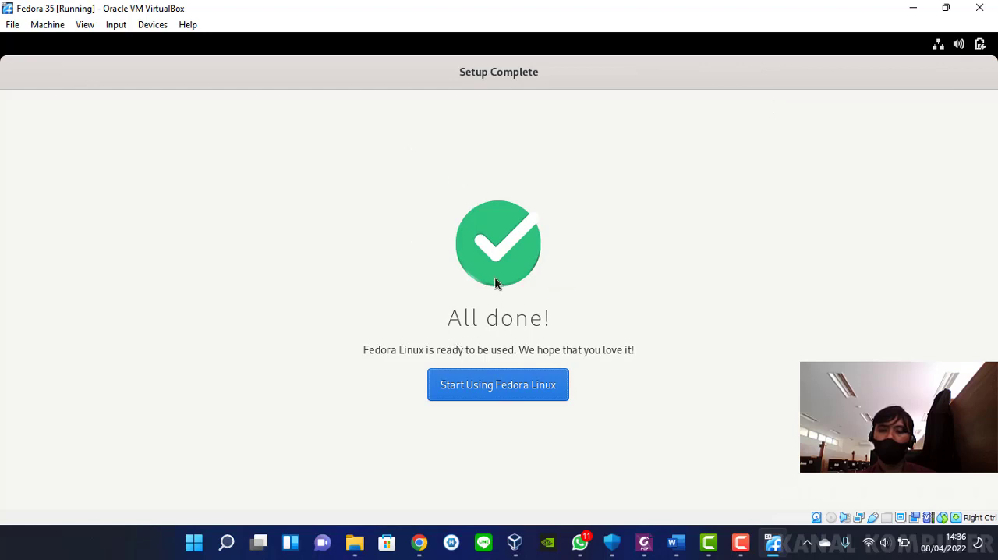
left_click(494, 385)
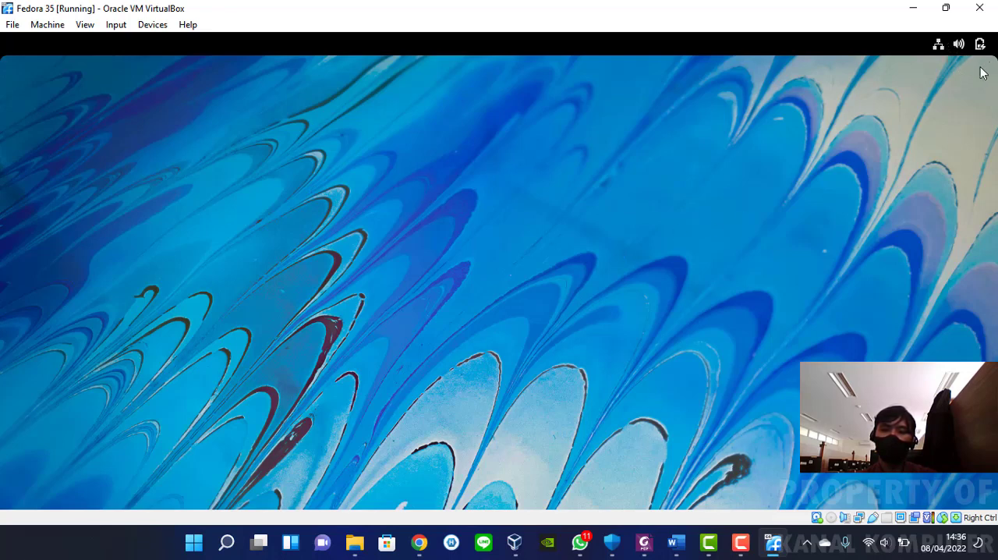
left_click(116, 25)
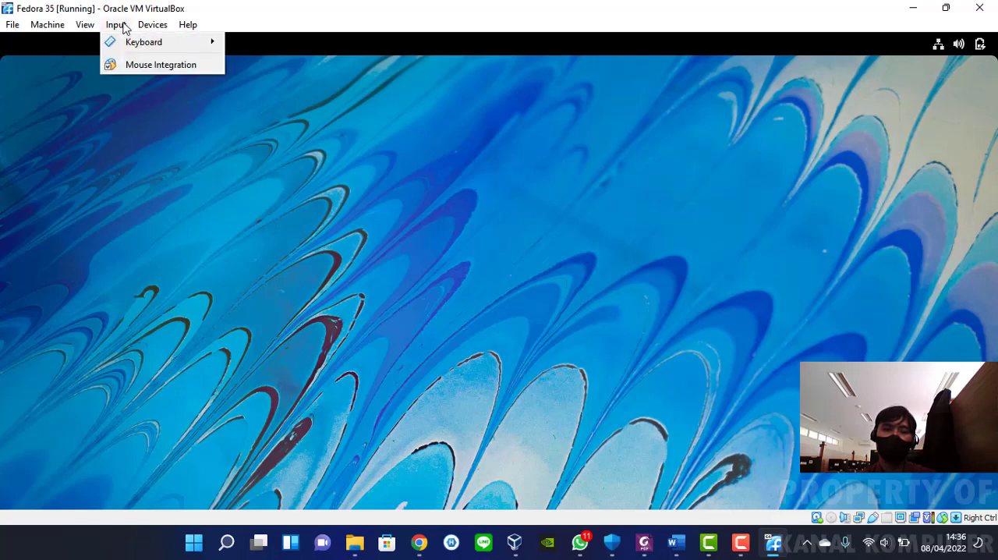
mouse_move(151, 26)
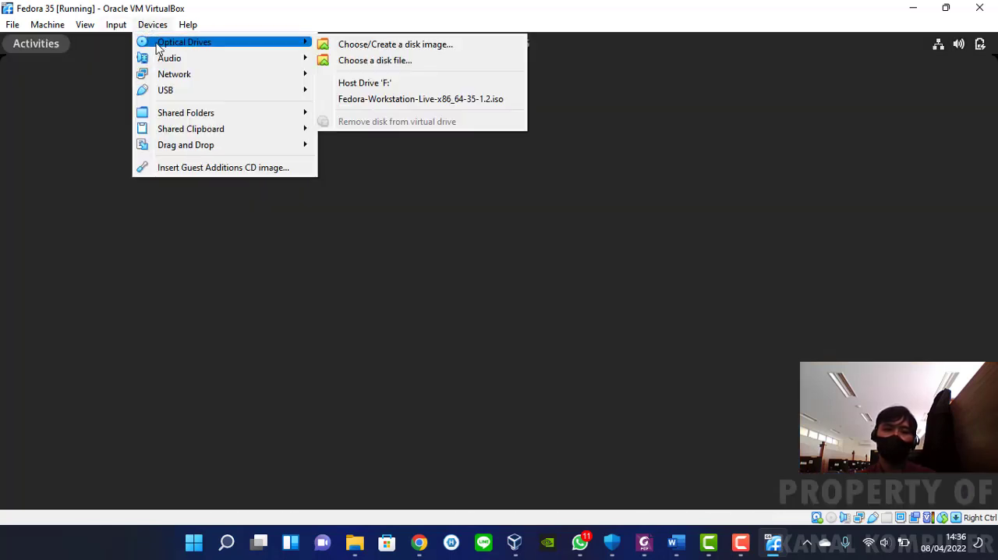
mouse_move(188, 24)
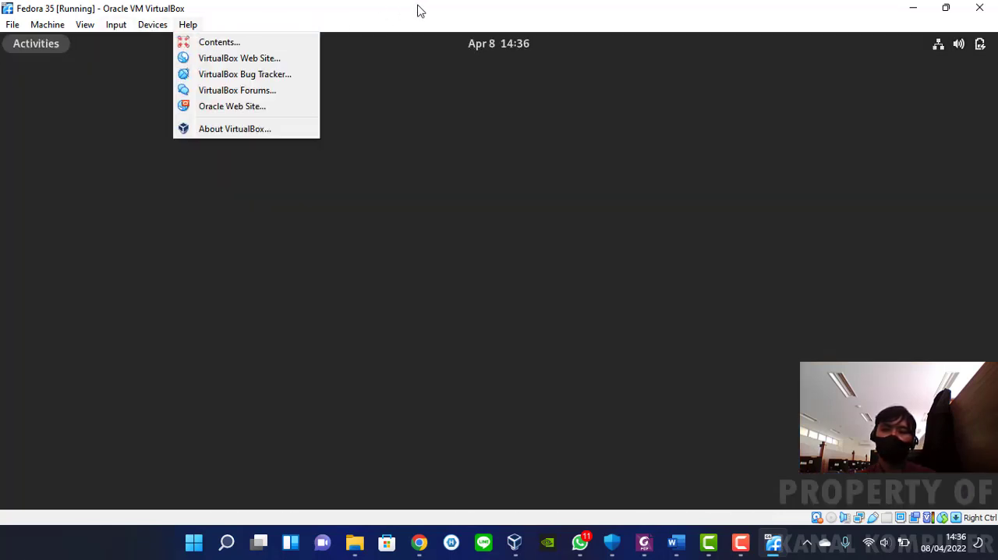
left_click(468, 12)
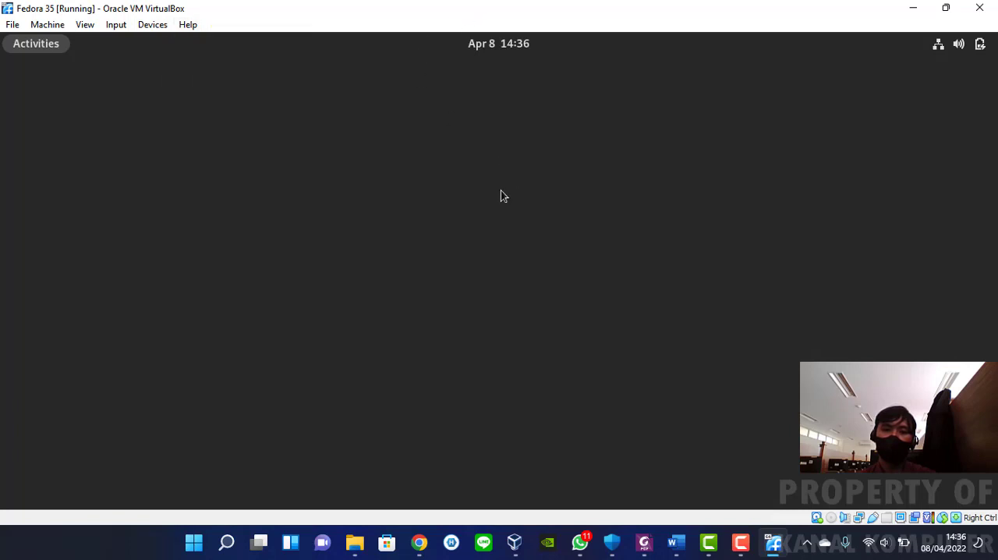
Open the activities overview and decline the GNOME 41 welcome tour
left_click(50, 49)
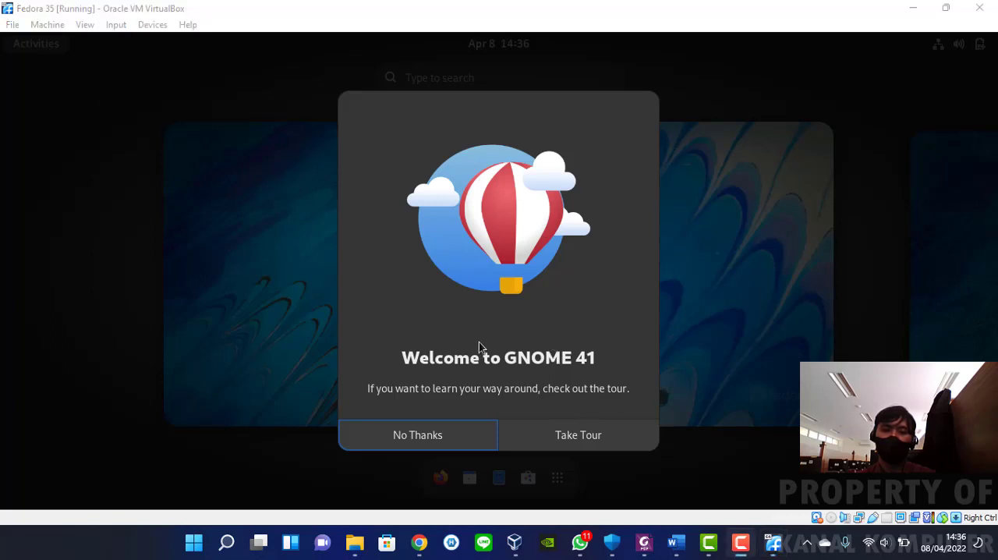
left_click(439, 434)
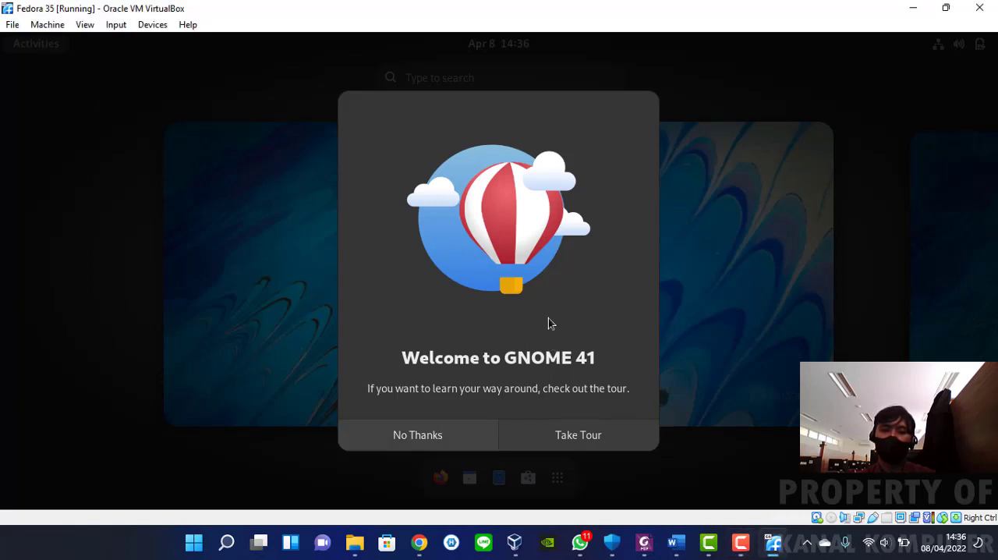
Dismiss the GNOME 41 welcome dialog without the tour, briefly toggle the application grid, and return to the desktop
left_click(429, 437)
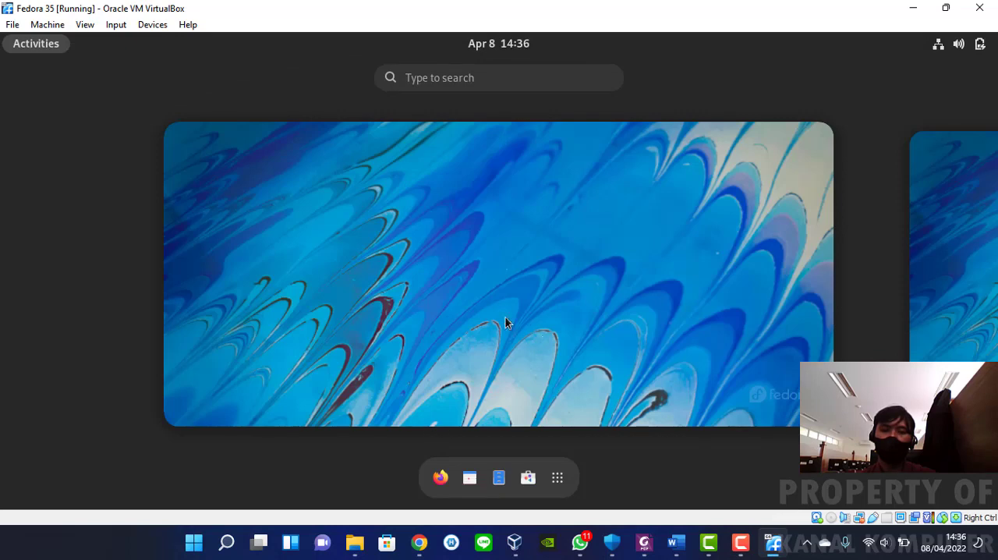
left_click(558, 477)
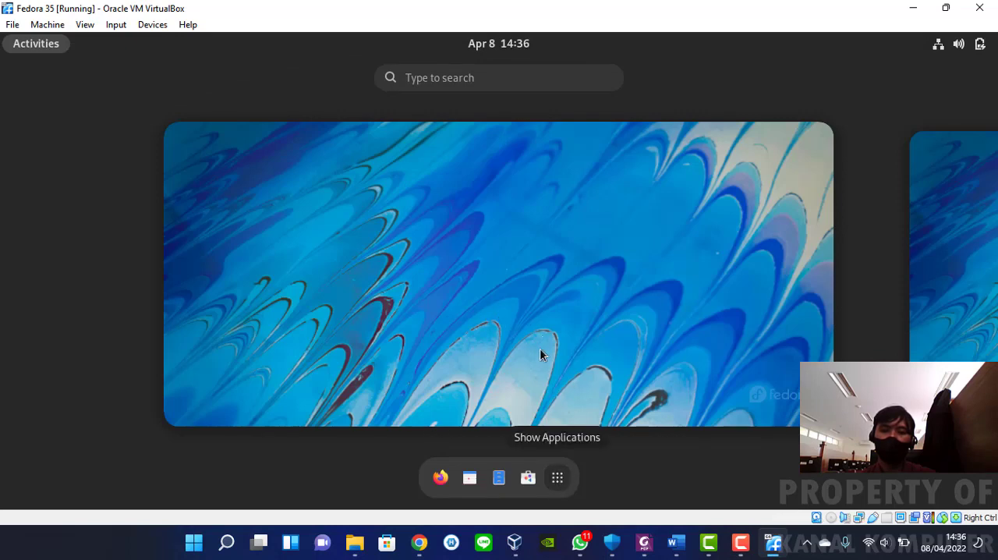
left_click(558, 477)
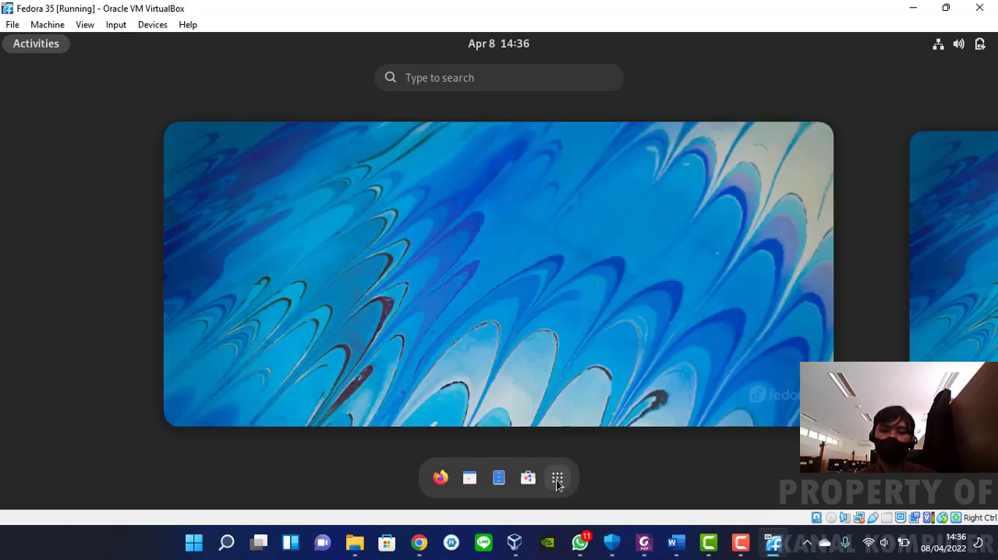
left_click(558, 340)
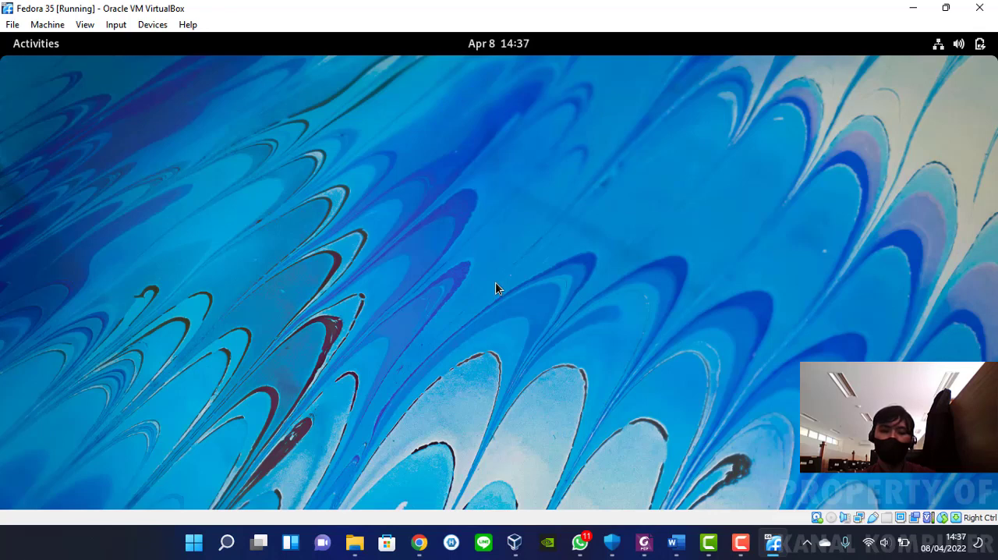
Show the grid of installed applications from the activities overview and return to the first workspace's desktop
key("super")
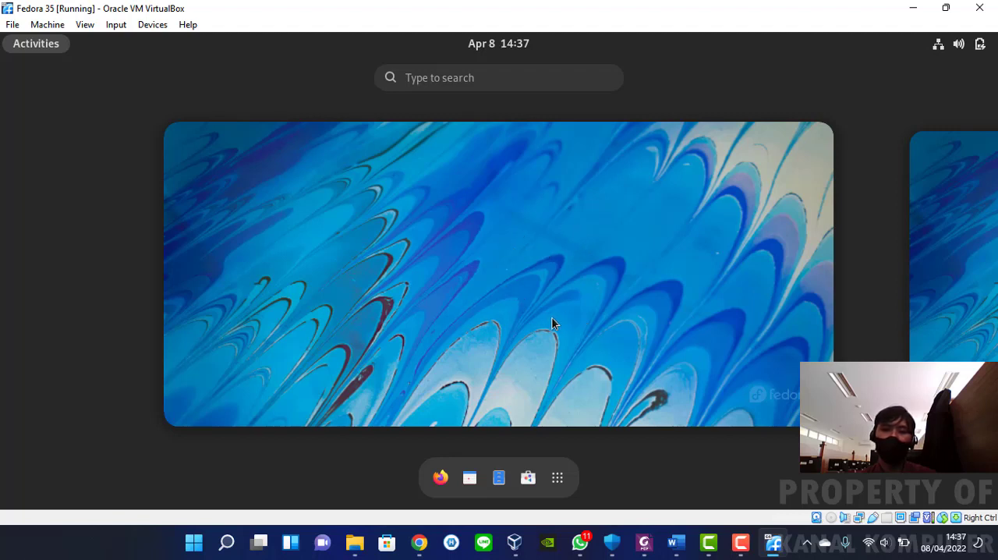
scroll(554, 317, "down", 1)
scroll(554, 324, "up", 1)
left_click(556, 478)
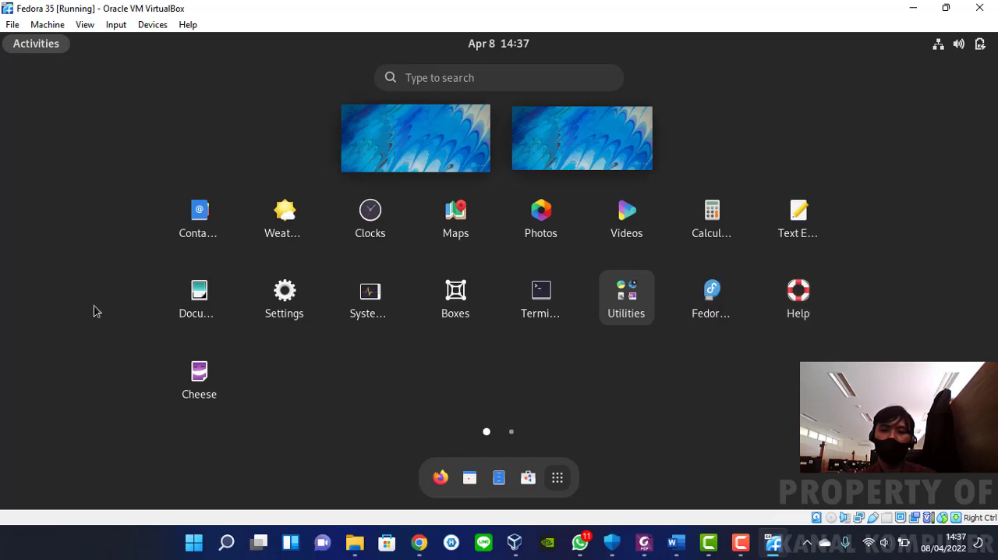
left_click(447, 148)
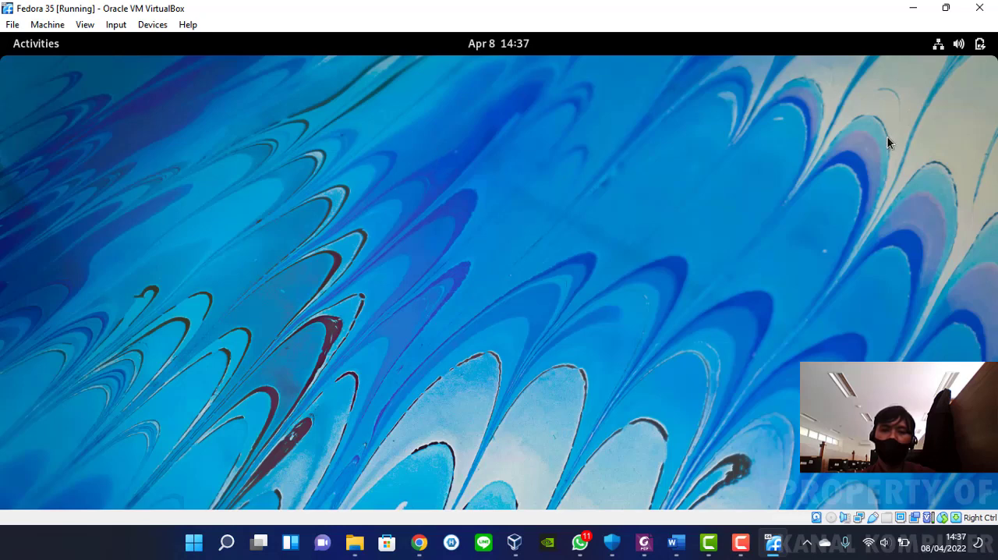
key("F10")
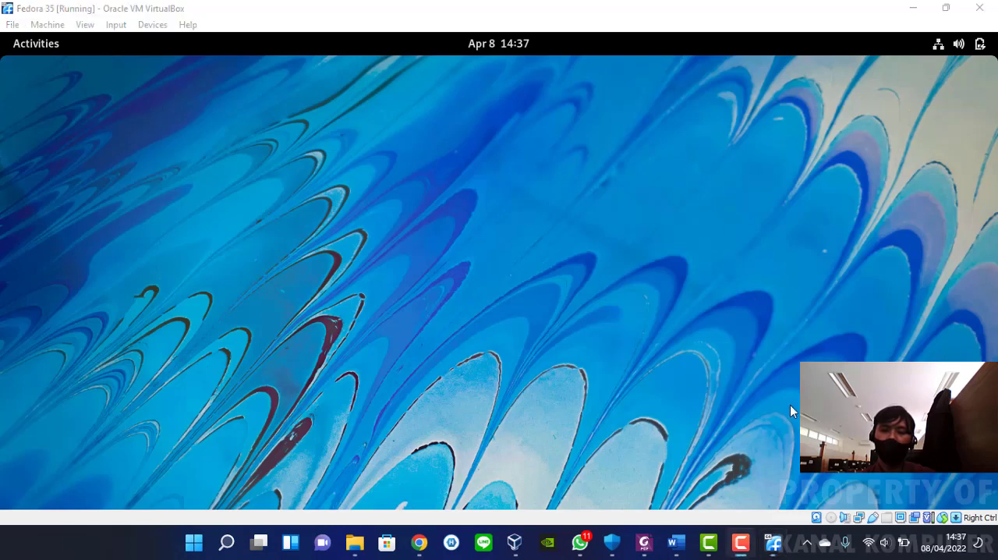